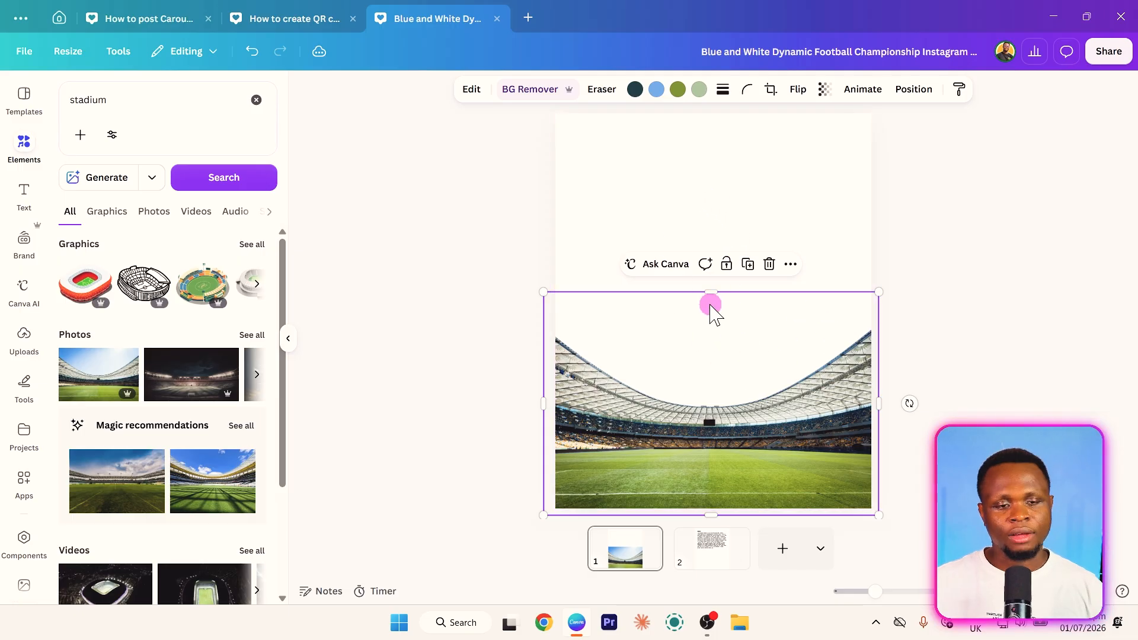
- Search the photo elements for "sky" and add a bright blue sky photo with scattered white clouds to the page
{"action": "left_click", "coordinate": [706, 216]}
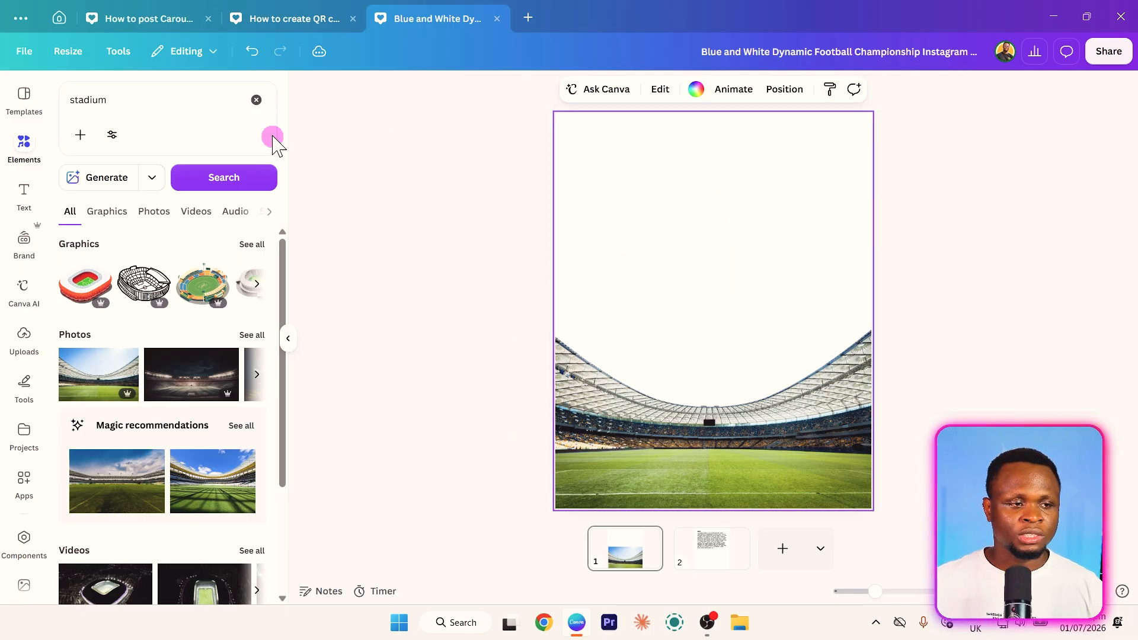
{"action": "left_click", "coordinate": [113, 101]}
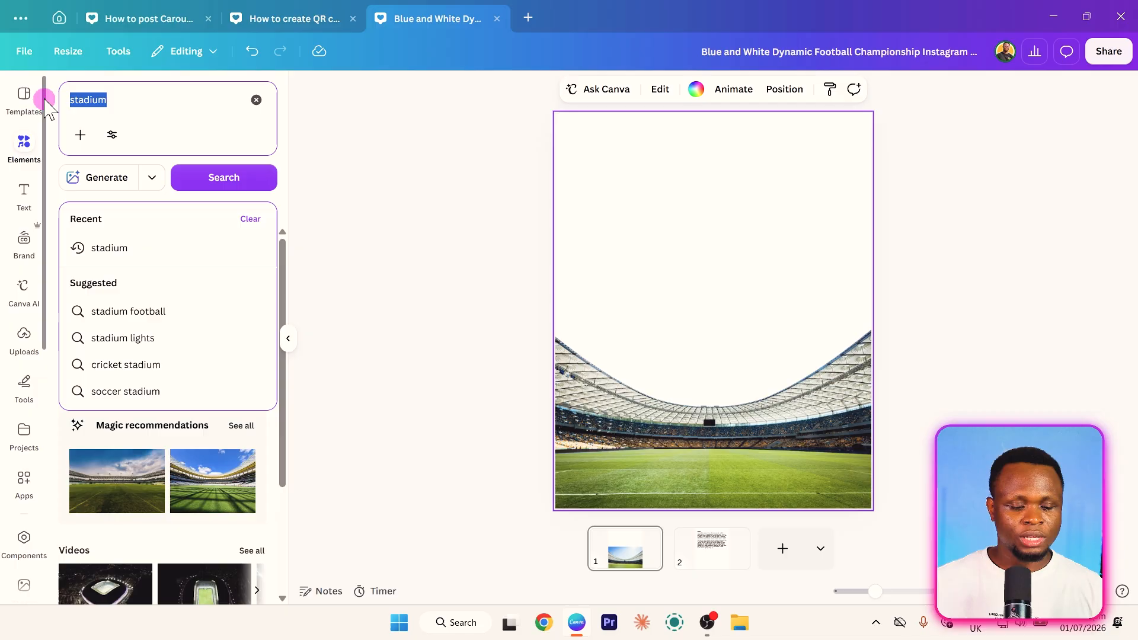
{"action": "type", "text": "sky"}
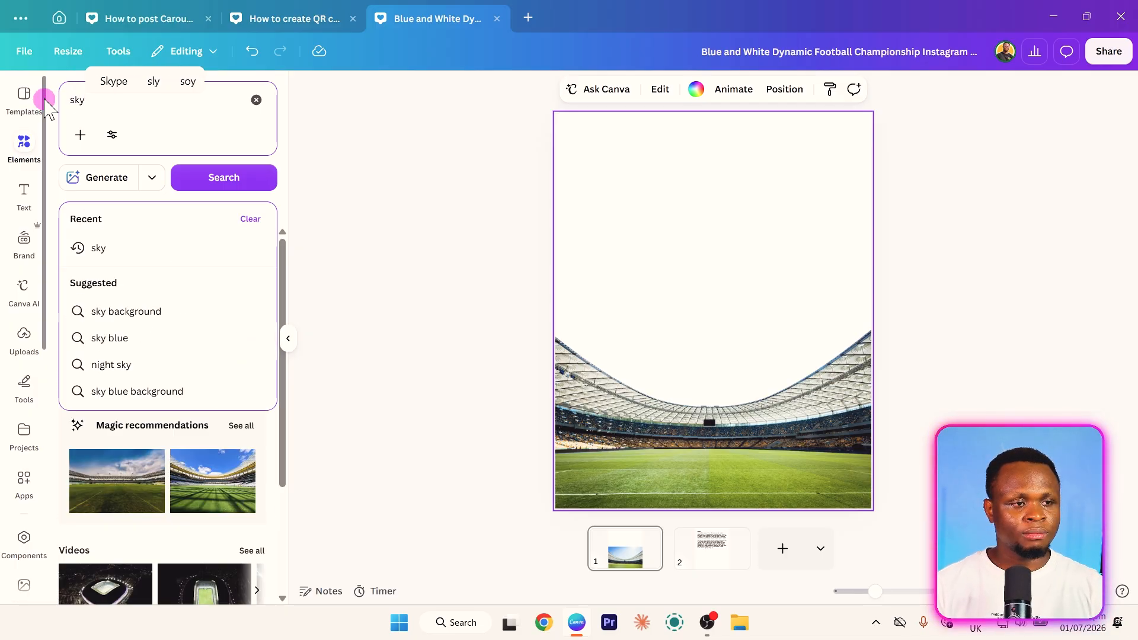
{"action": "key", "text": "Return"}
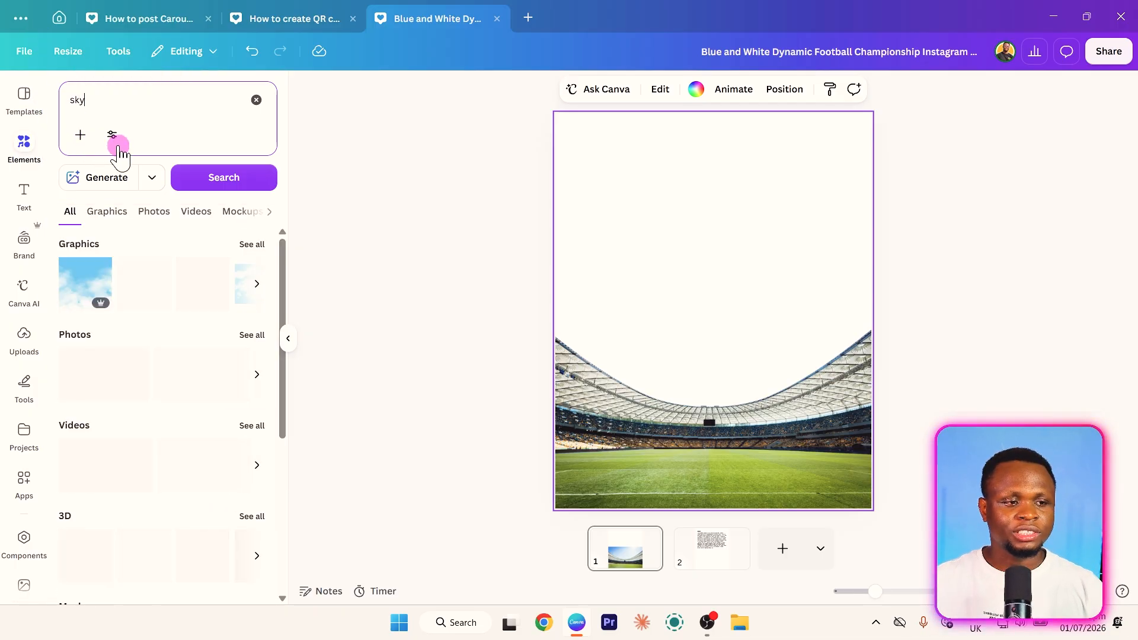
{"action": "left_click", "coordinate": [153, 220]}
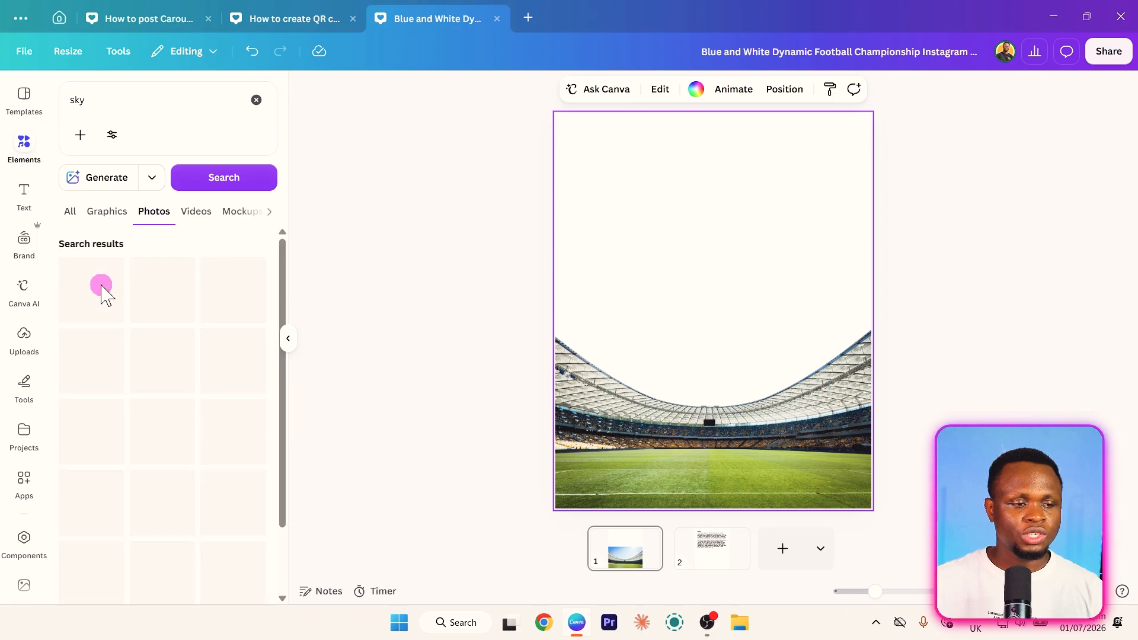
{"action": "scroll", "coordinate": [168, 392], "scroll_direction": "down", "scroll_amount": 3}
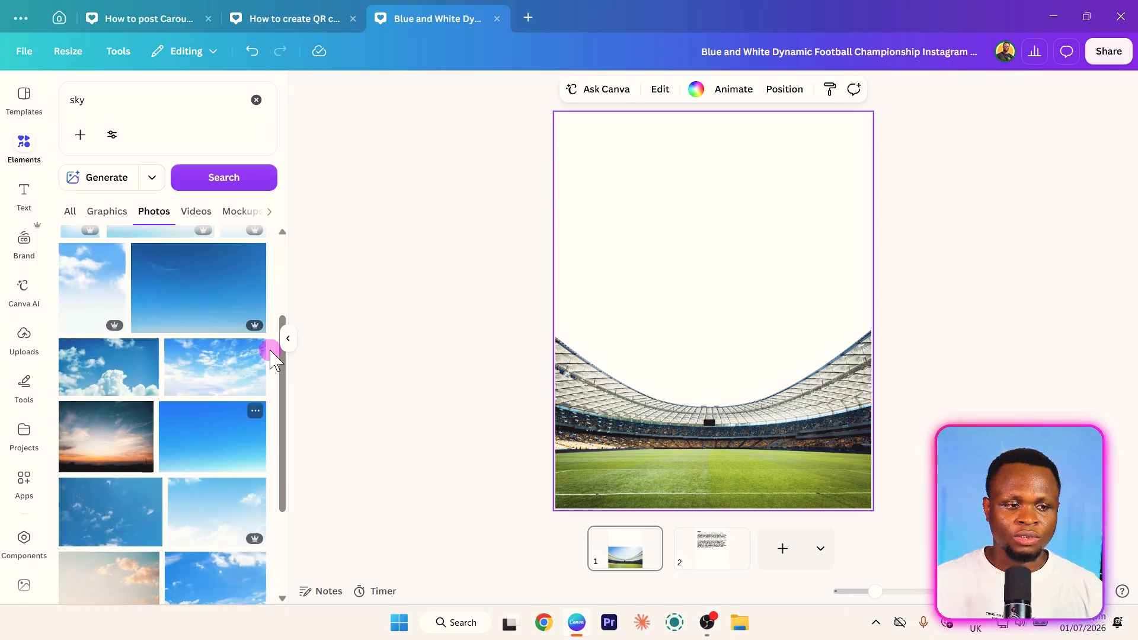
{"action": "left_click", "coordinate": [207, 375]}
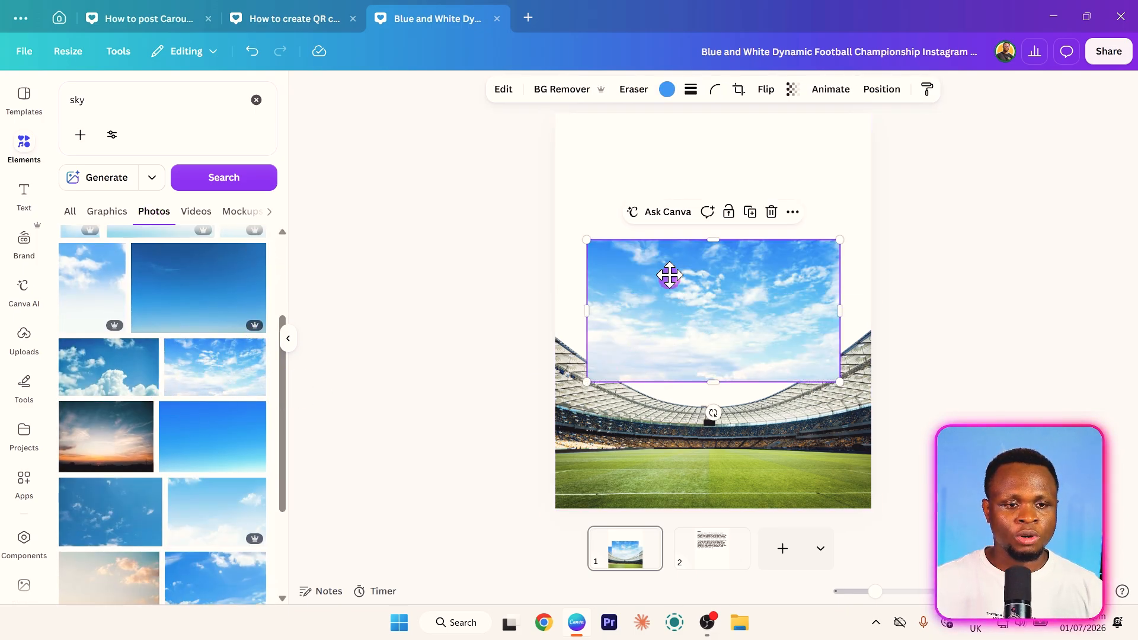
- Enlarge the sky photo to about 1,920 × 1,080 and position it across the full width of the page's upper part
{"action": "left_click_drag", "start_coordinate": [668, 274], "coordinate": [648, 186]}
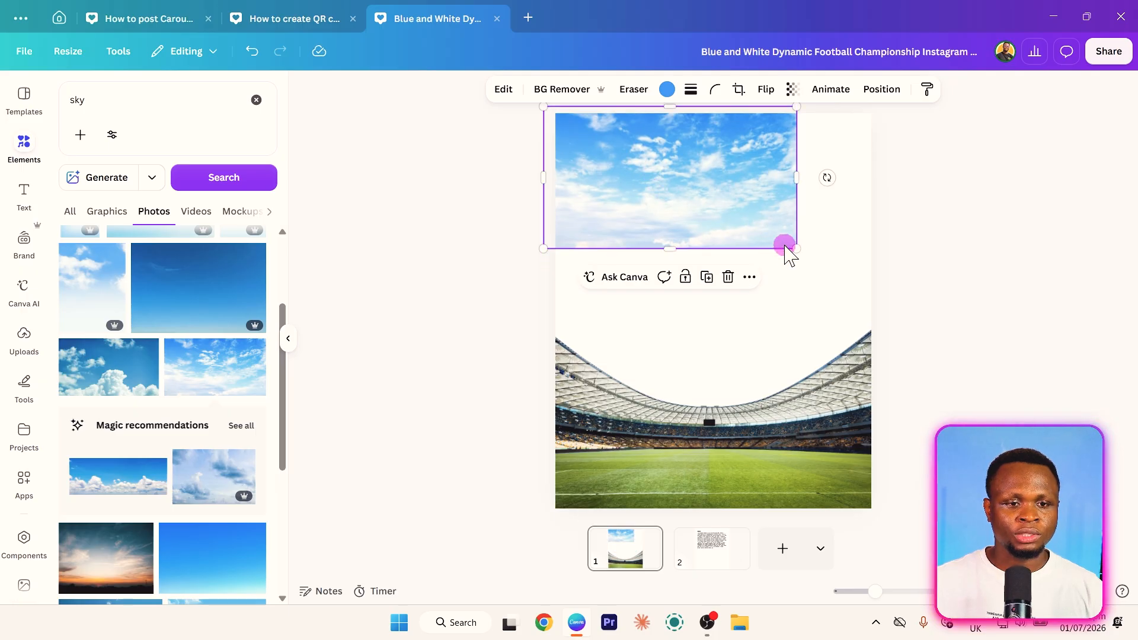
{"action": "left_click_drag", "start_coordinate": [797, 243], "coordinate": [1073, 379]}
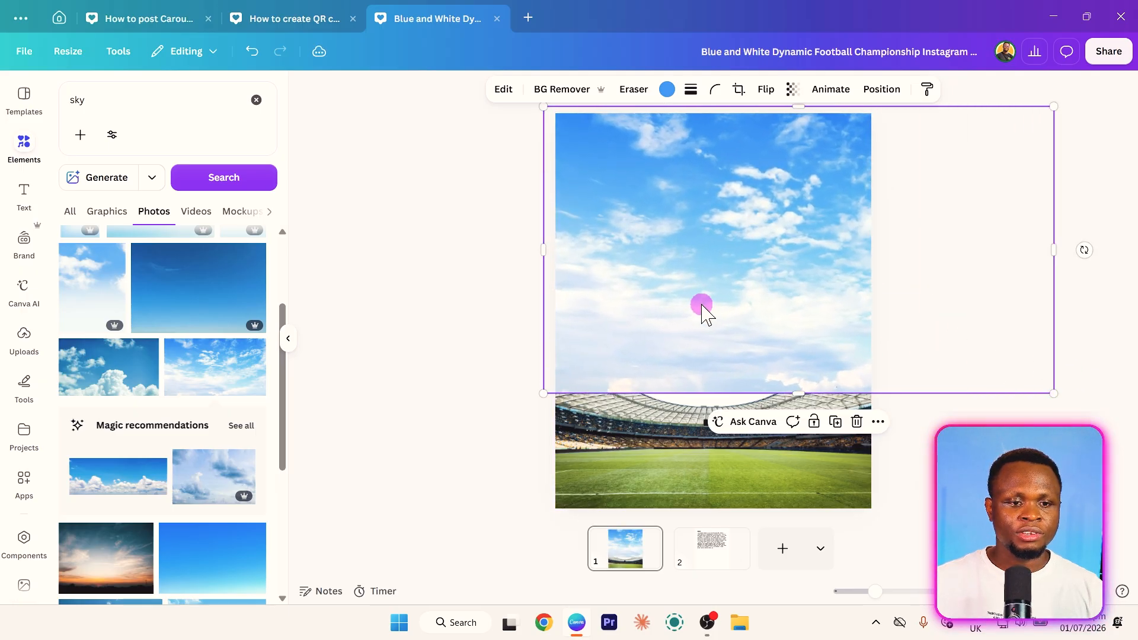
{"action": "left_click_drag", "start_coordinate": [703, 308], "coordinate": [699, 324]}
{"action": "left_click_drag", "start_coordinate": [545, 122], "coordinate": [482, 106]}
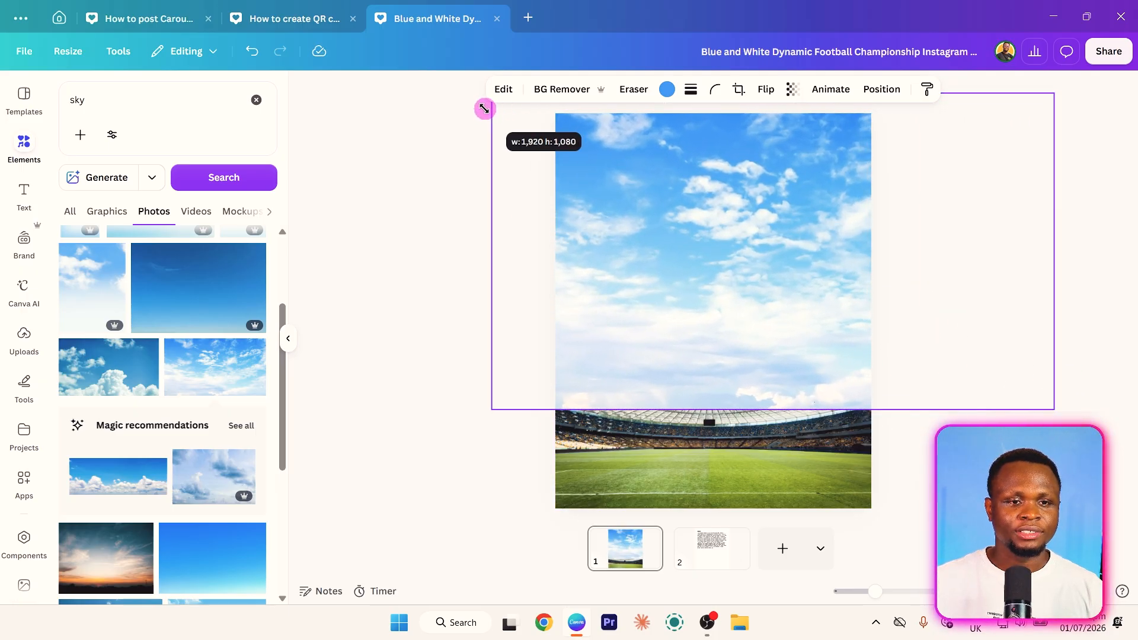
{"action": "left_click_drag", "start_coordinate": [709, 224], "coordinate": [682, 223]}
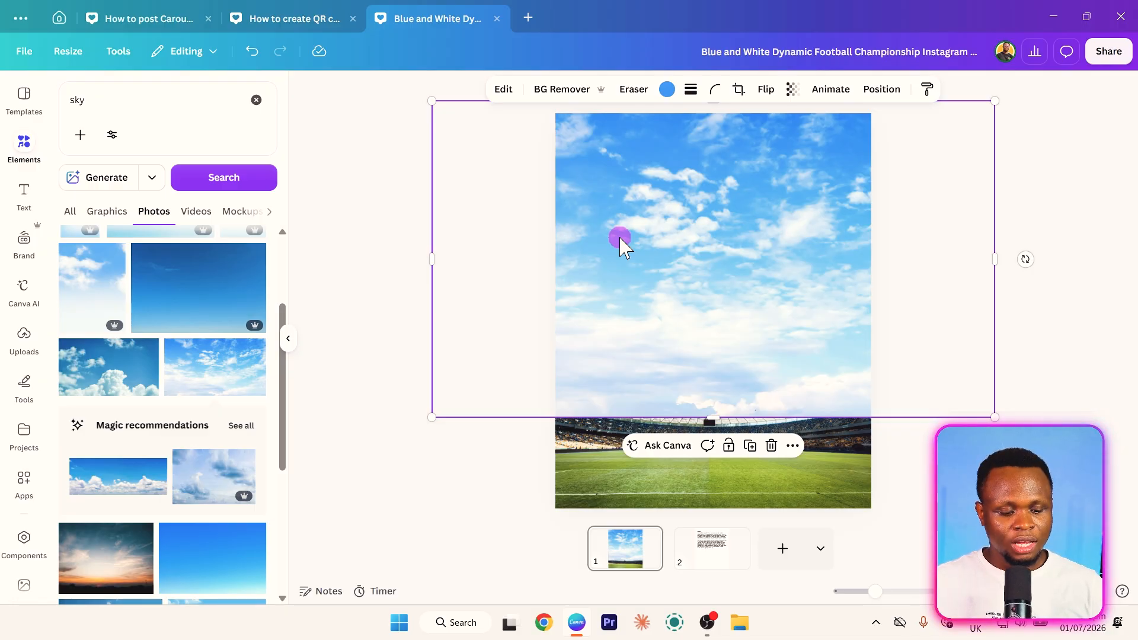
- Reorder the layers so the sky photo sits behind the stadium cutout, and deselect it
{"action": "key", "text": "alt+1"}
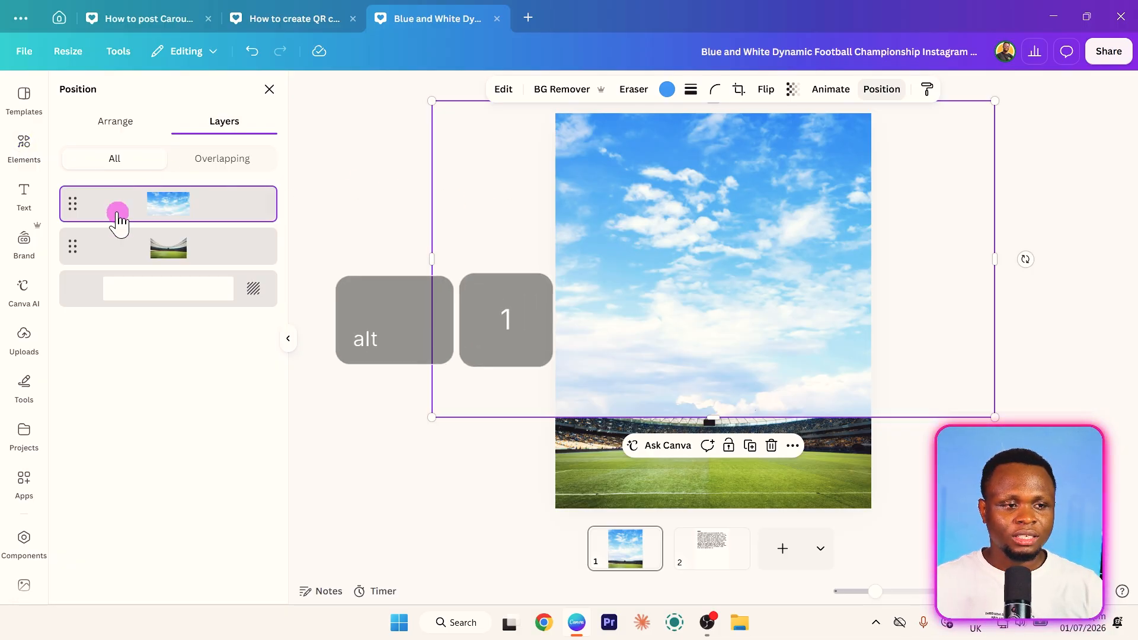
{"action": "right_click", "coordinate": [702, 208]}
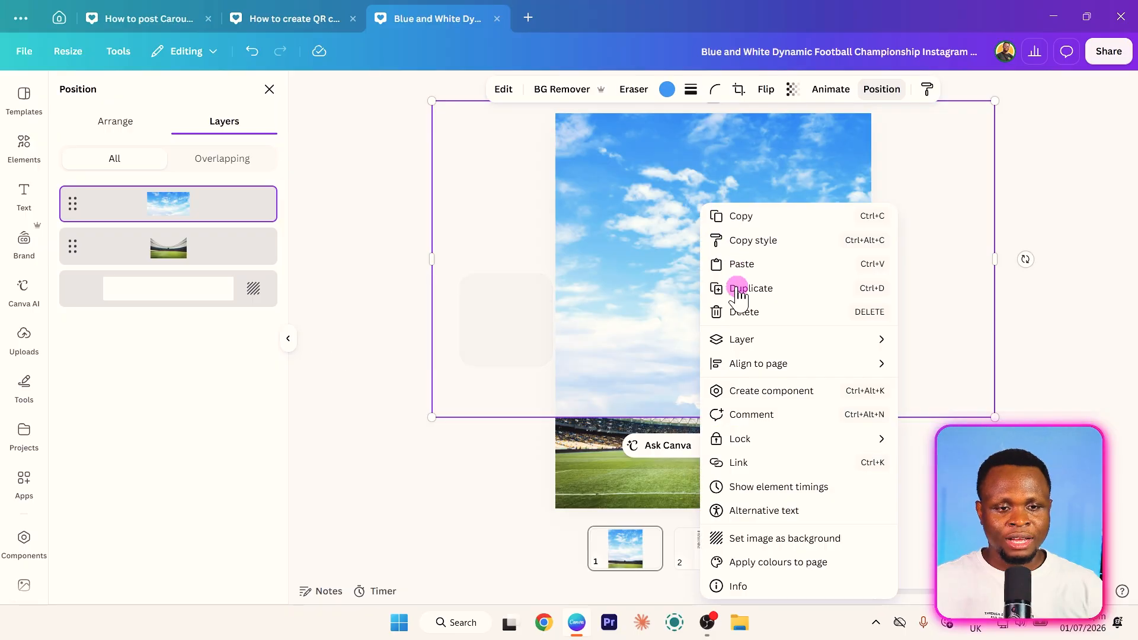
{"action": "mouse_move", "coordinate": [823, 341]}
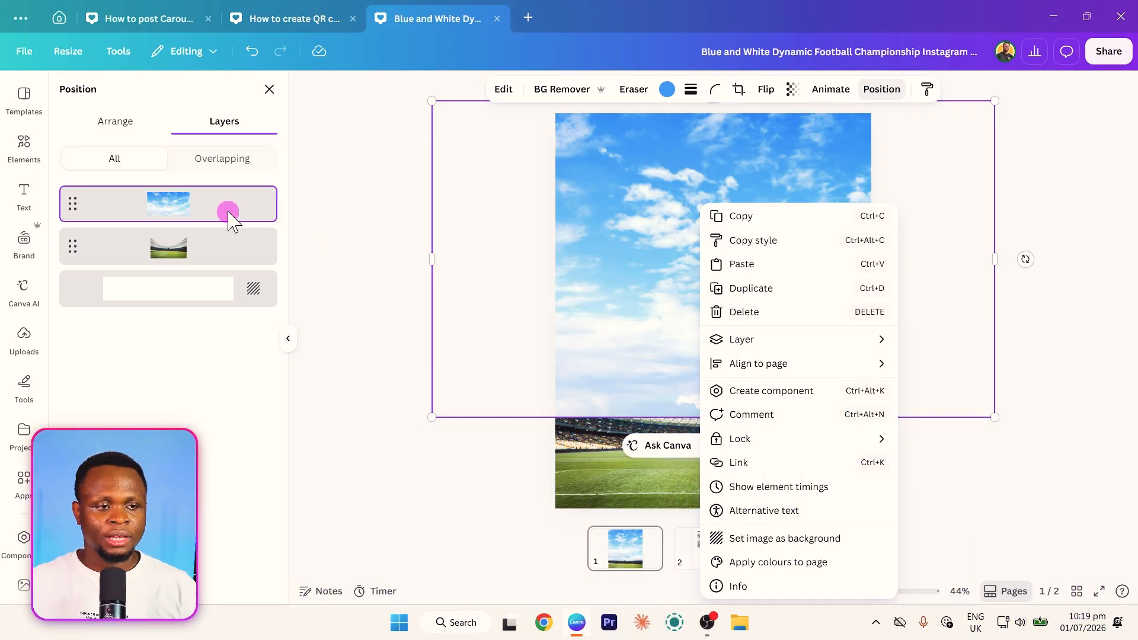
{"action": "left_click_drag", "start_coordinate": [230, 218], "coordinate": [183, 251]}
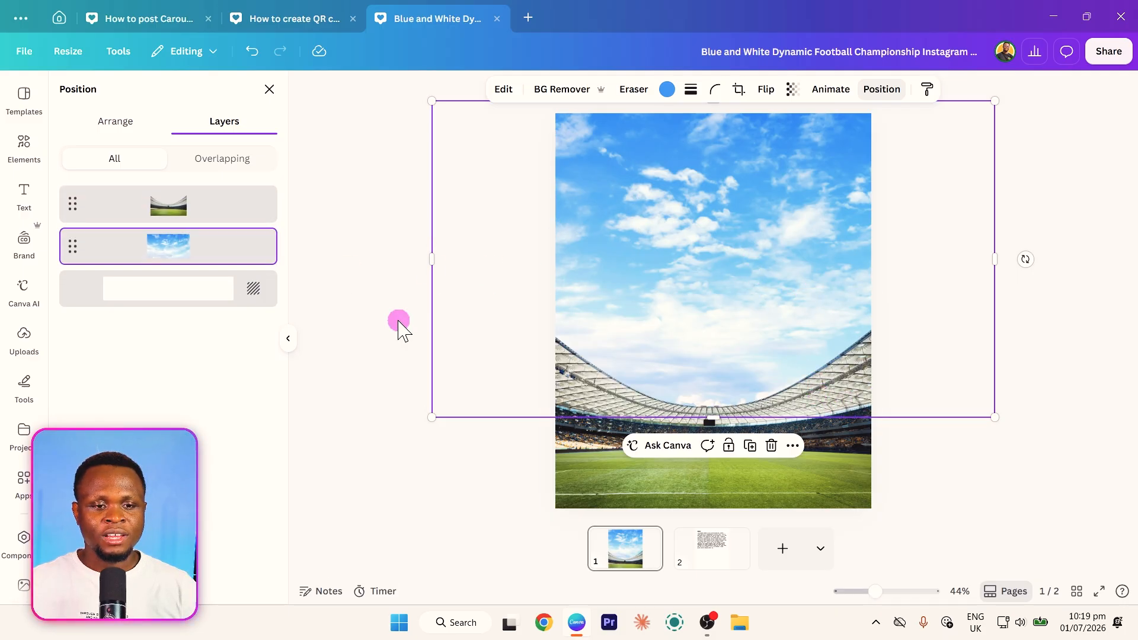
{"action": "left_click", "coordinate": [382, 231]}
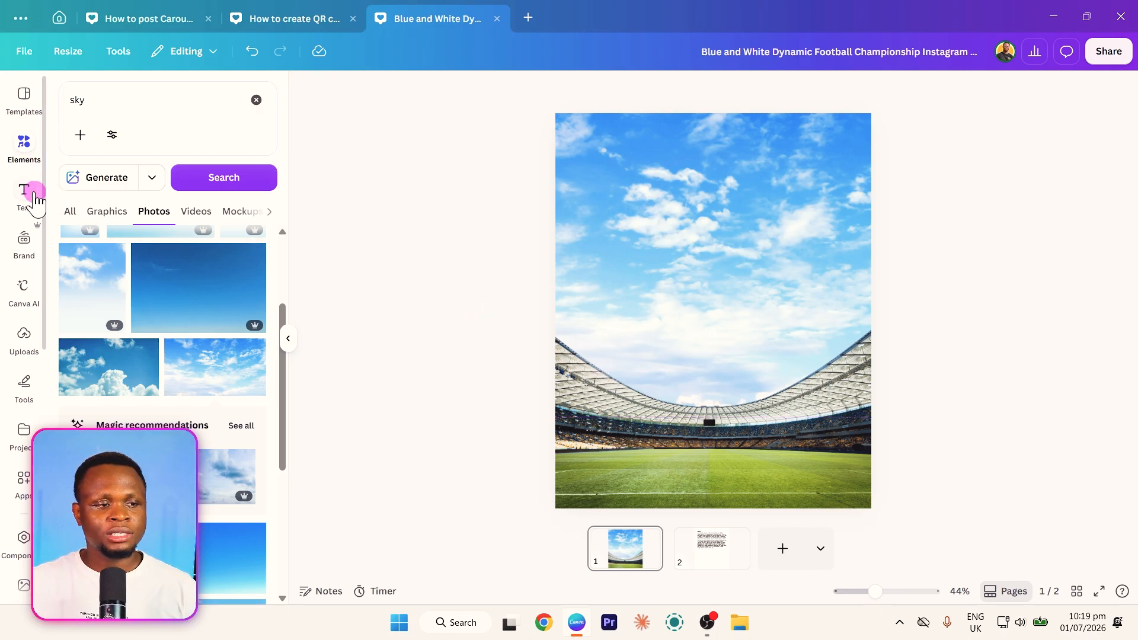
- Search the photo elements for "football player" and look through the results for a suitable player image
{"action": "left_click", "coordinate": [126, 103]}
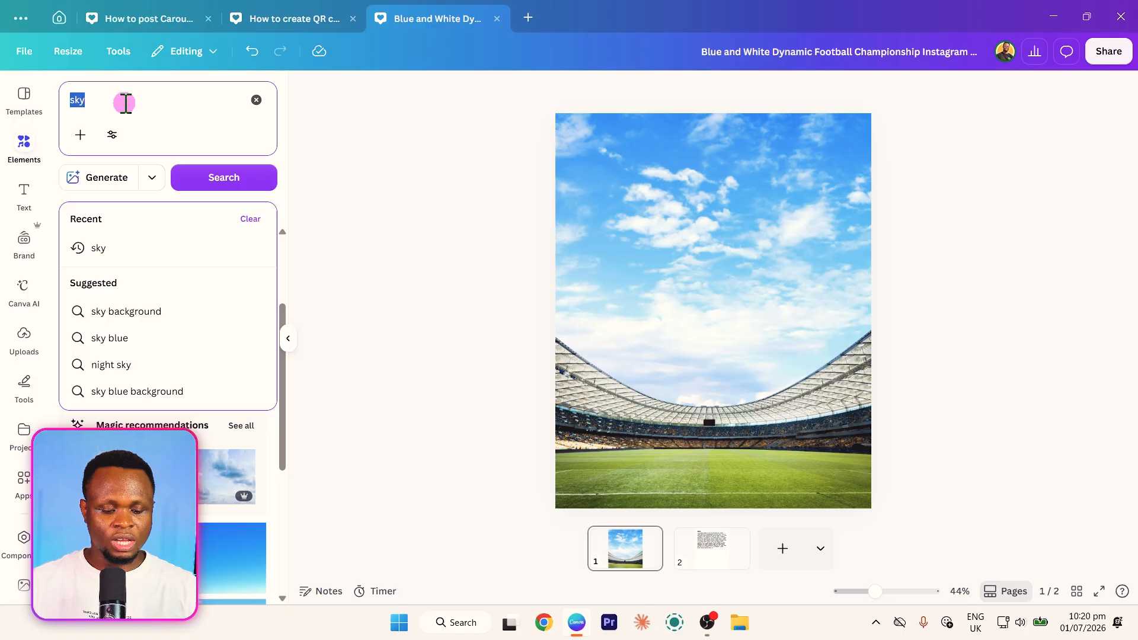
{"action": "type", "text": "football player"}
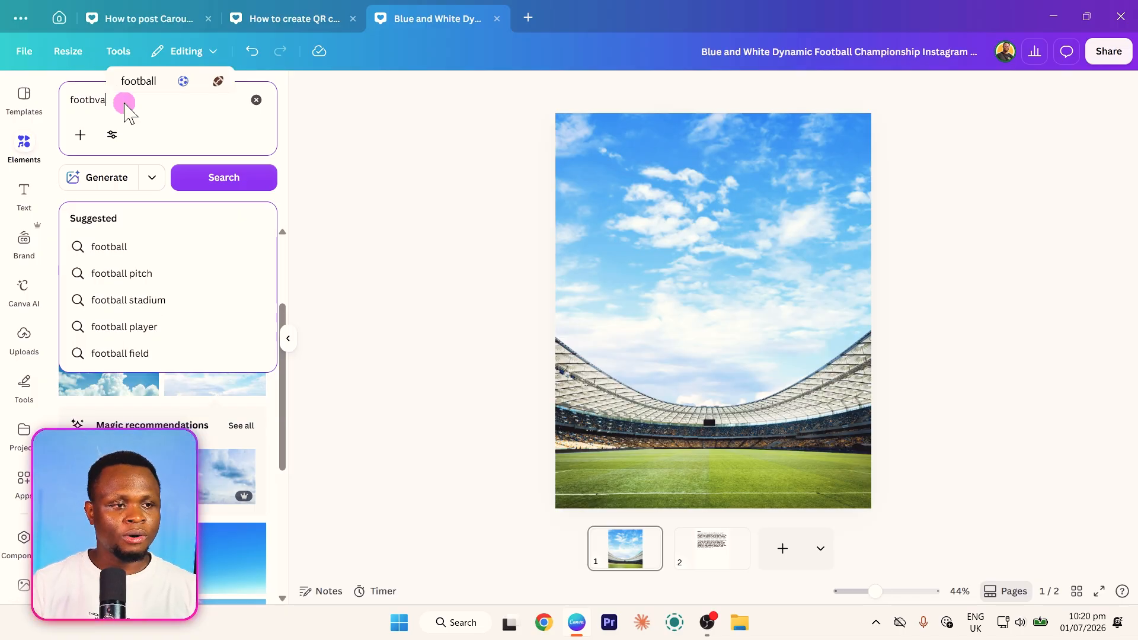
{"action": "key", "text": "Return"}
{"action": "scroll", "coordinate": [177, 371], "scroll_direction": "down", "scroll_amount": 3}
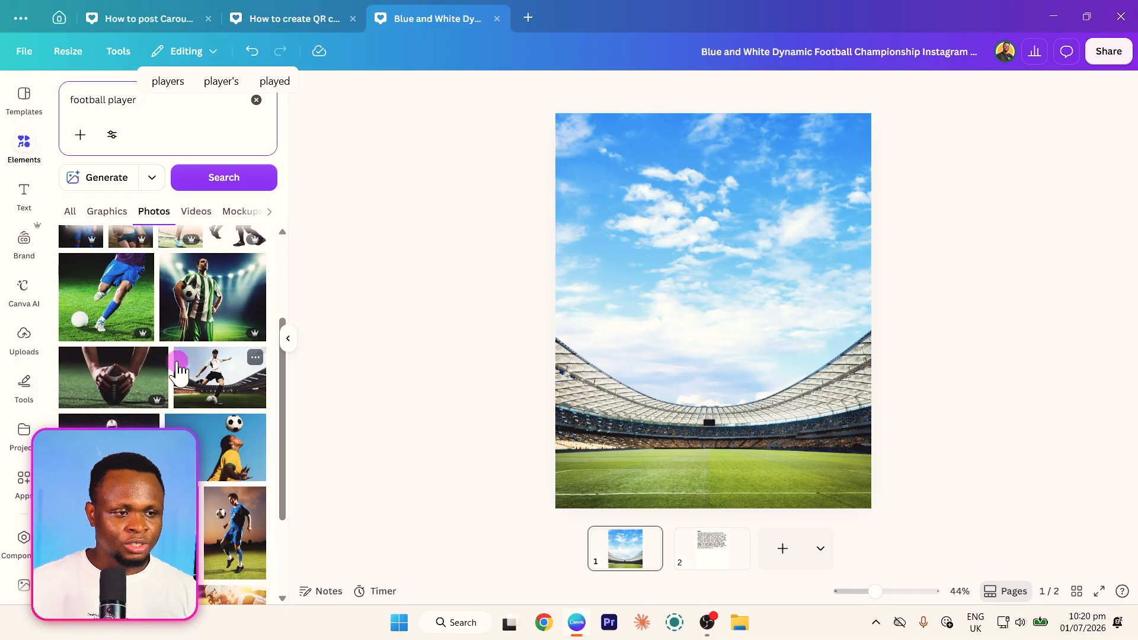
{"action": "scroll", "coordinate": [174, 385], "scroll_direction": "down", "scroll_amount": 2}
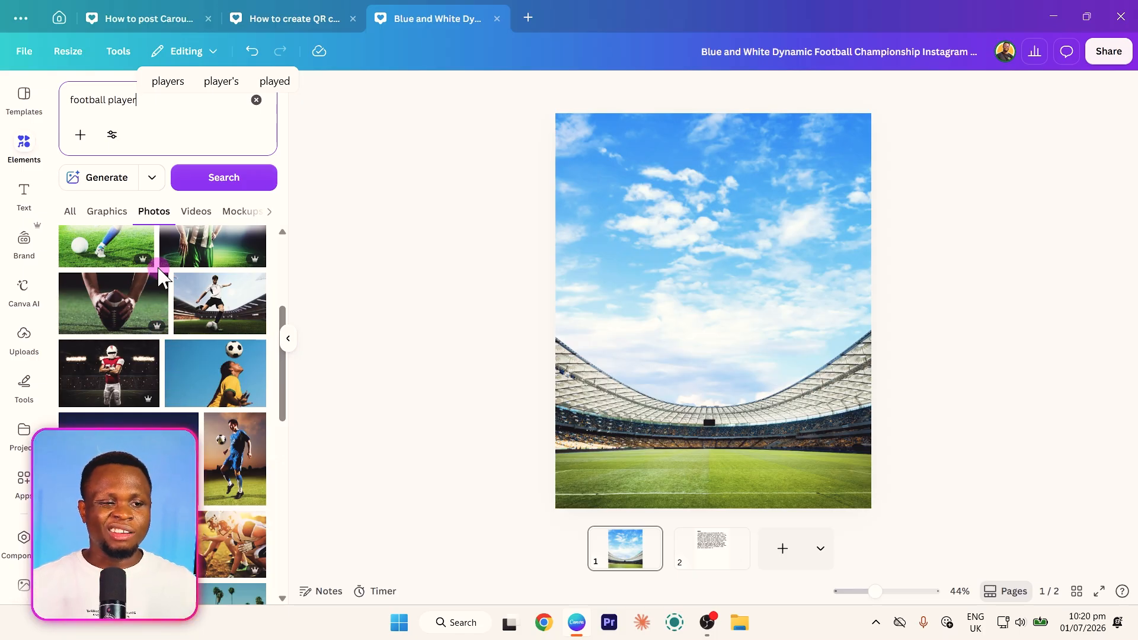
{"action": "scroll", "coordinate": [159, 264], "scroll_direction": "down", "scroll_amount": 3}
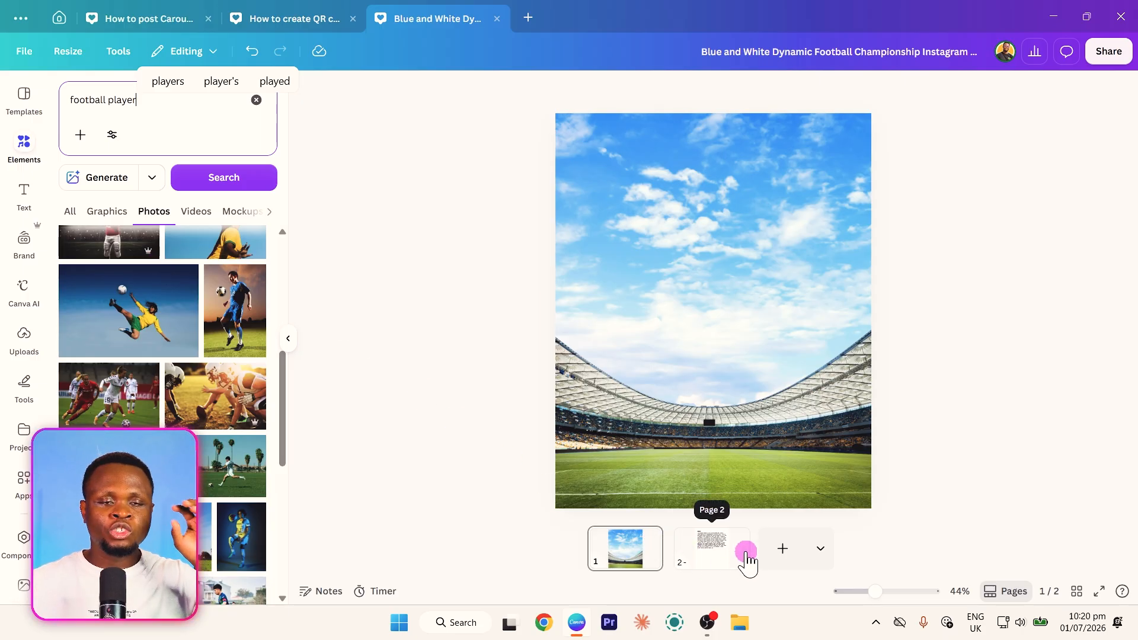
- Copy the football player prompt text from page 2 and open Dream Lab from the home page
{"action": "left_click", "coordinate": [716, 560]}
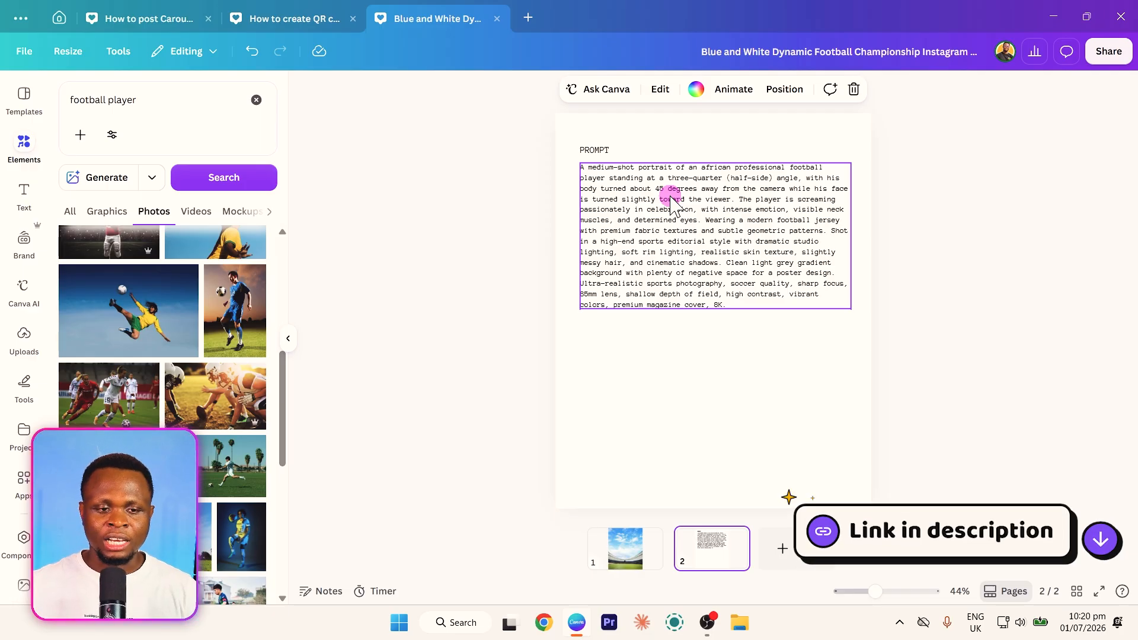
{"action": "double_click", "coordinate": [757, 221]}
{"action": "key", "text": "ctrl+c"}
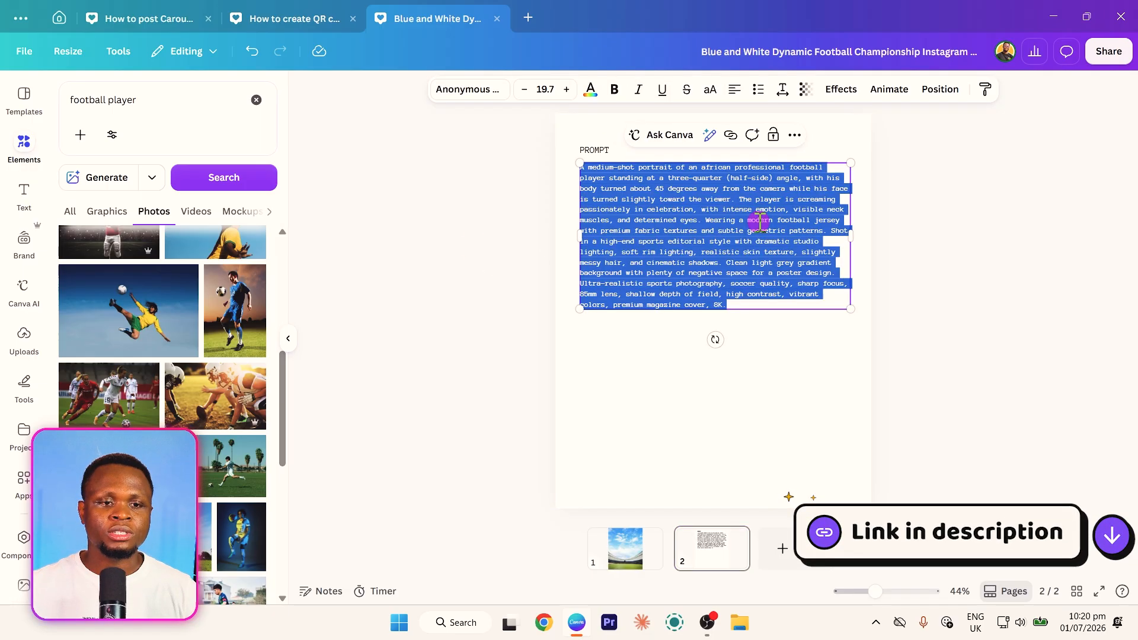
{"action": "left_click", "coordinate": [60, 16]}
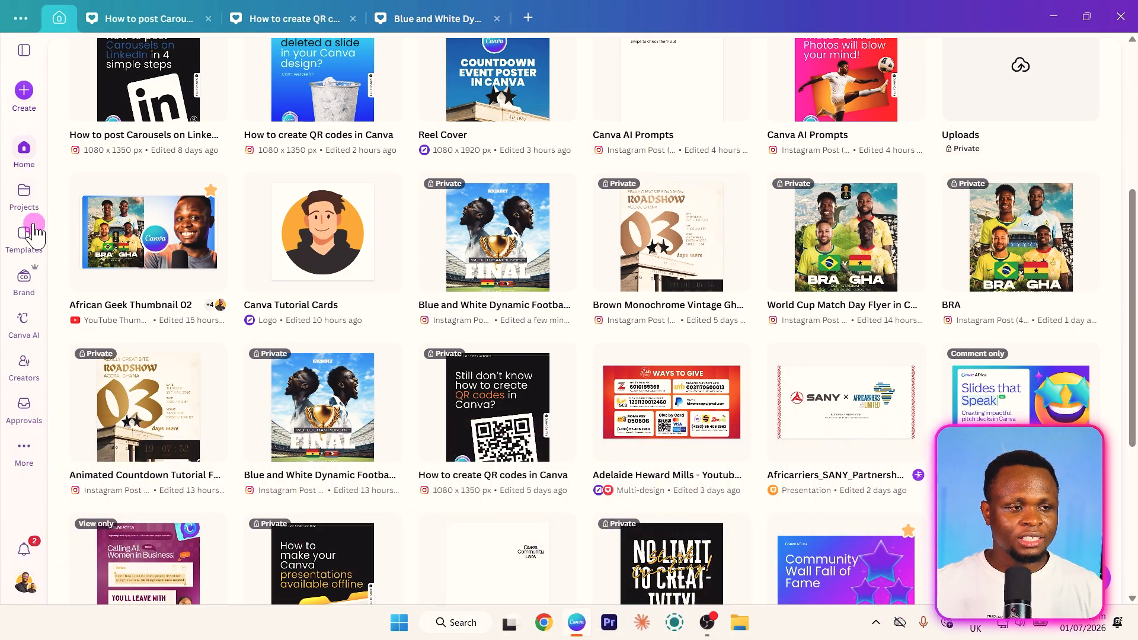
{"action": "left_click", "coordinate": [13, 446]}
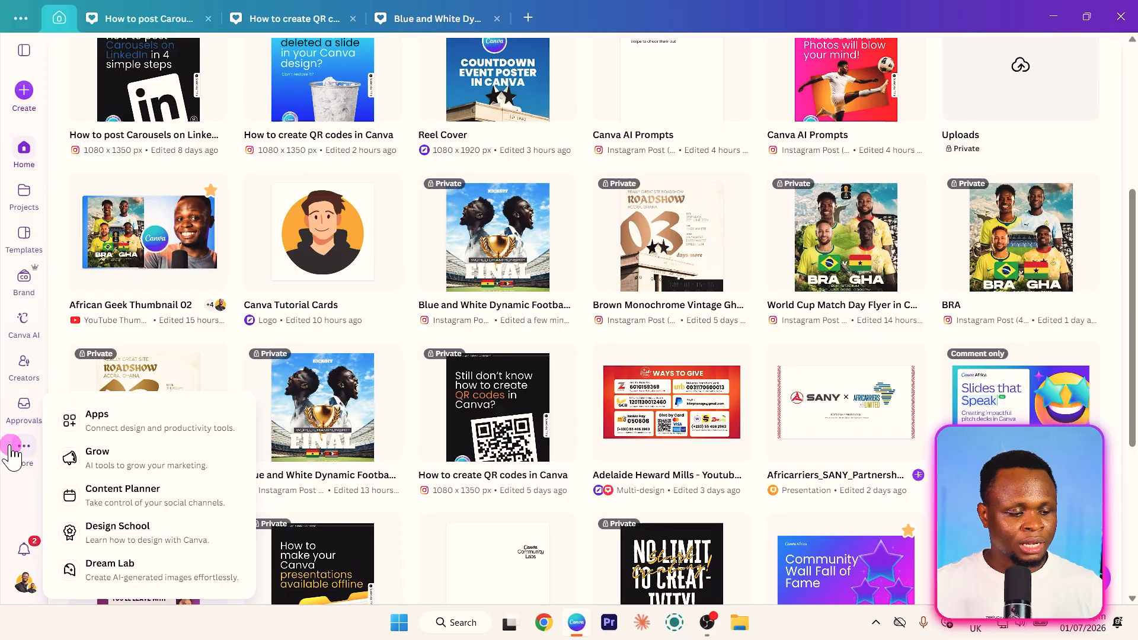
{"action": "left_click", "coordinate": [374, 537]}
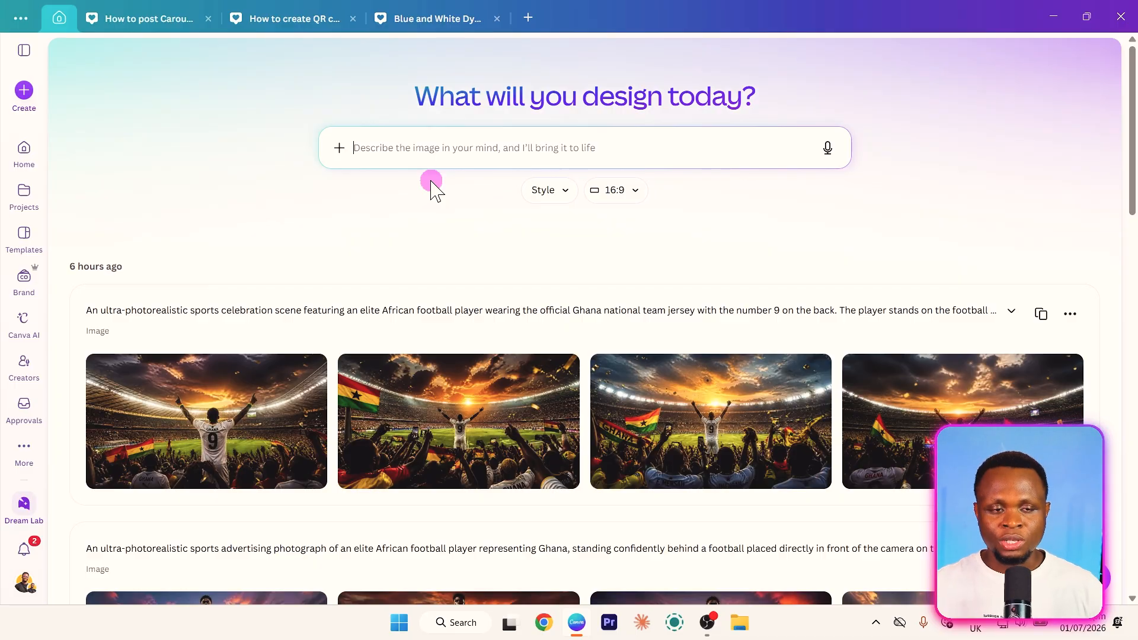
- Paste the copied football player prompt into Dream Lab and generate images with the Premium model at 16:9
{"action": "left_click", "coordinate": [399, 148]}
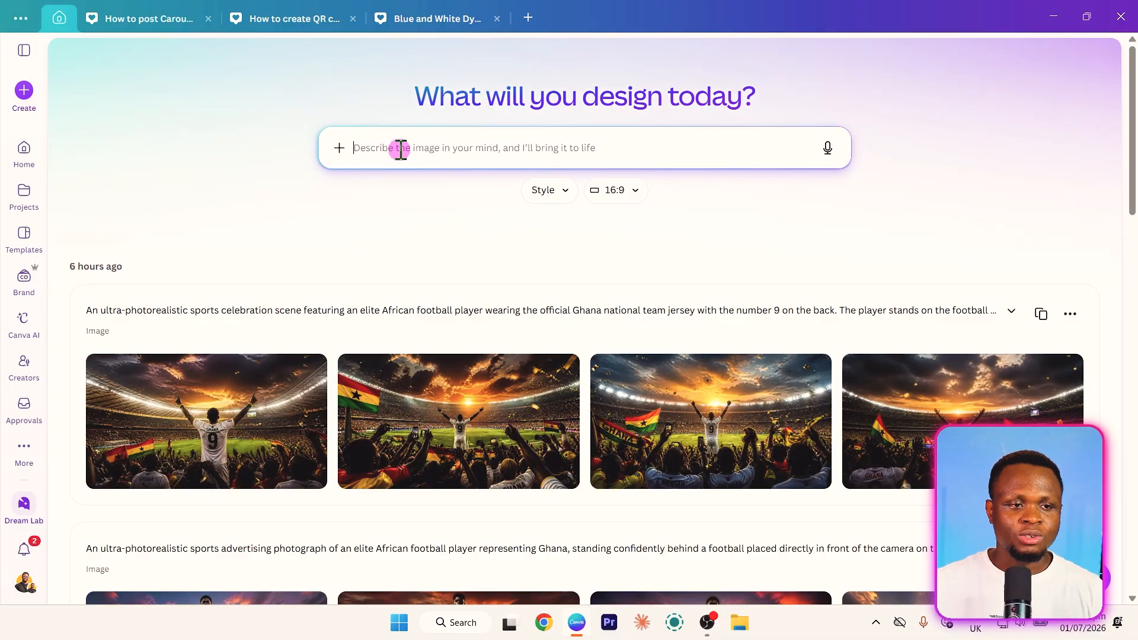
{"action": "key", "text": "ctrl+v"}
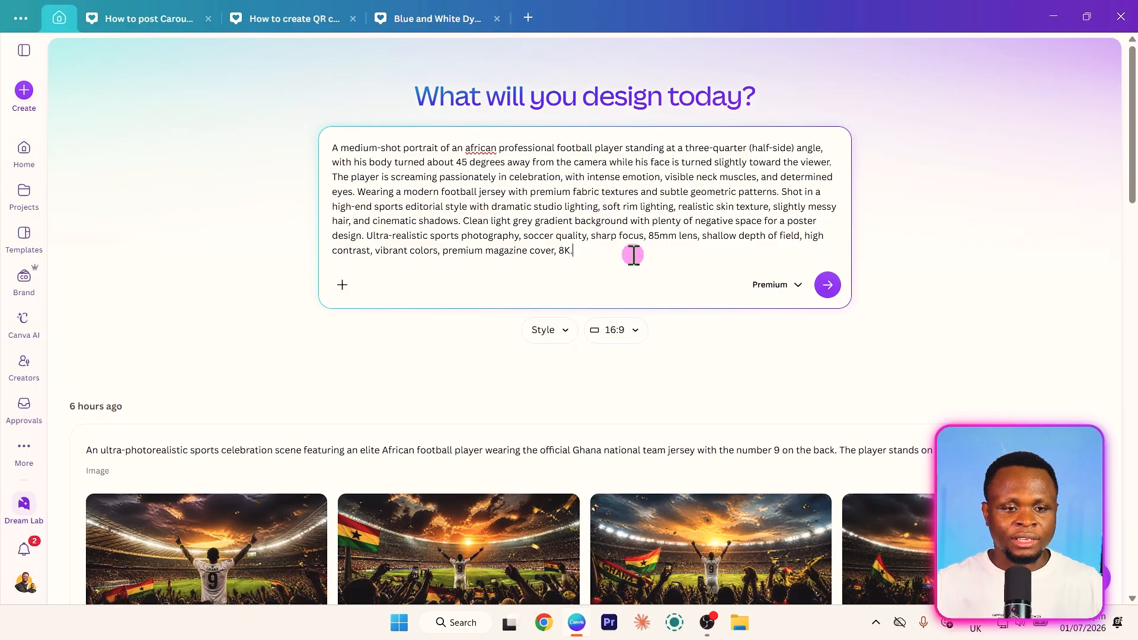
{"action": "left_click", "coordinate": [828, 286]}
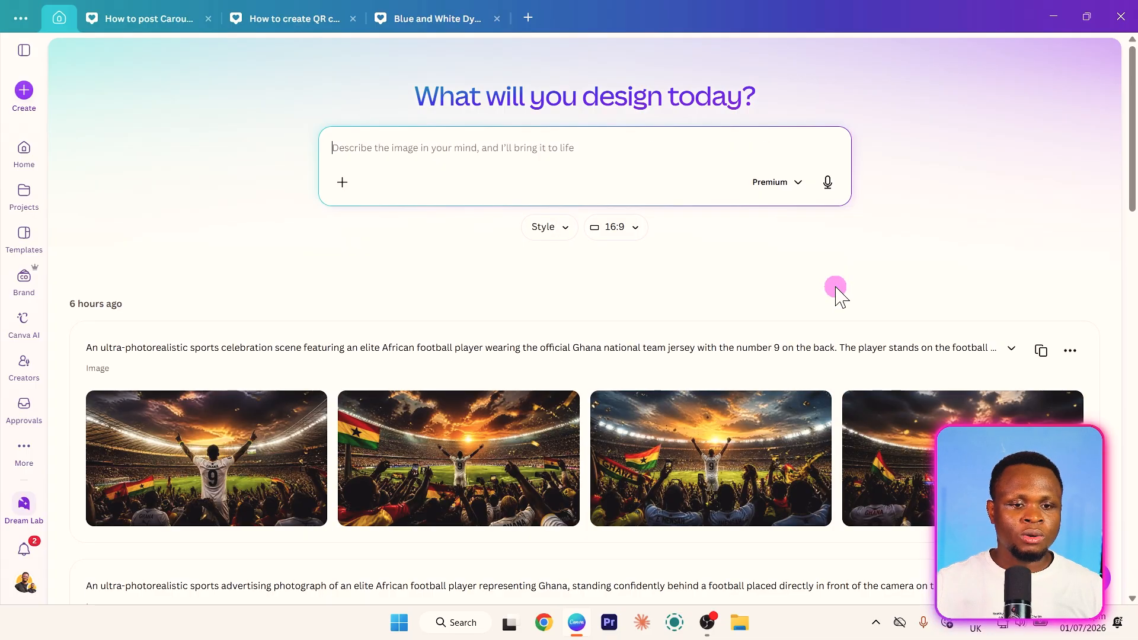
- Examine the newly generated player portraits, their full prompt and the options for the result set
{"action": "scroll", "coordinate": [524, 312], "scroll_direction": "down", "scroll_amount": 1}
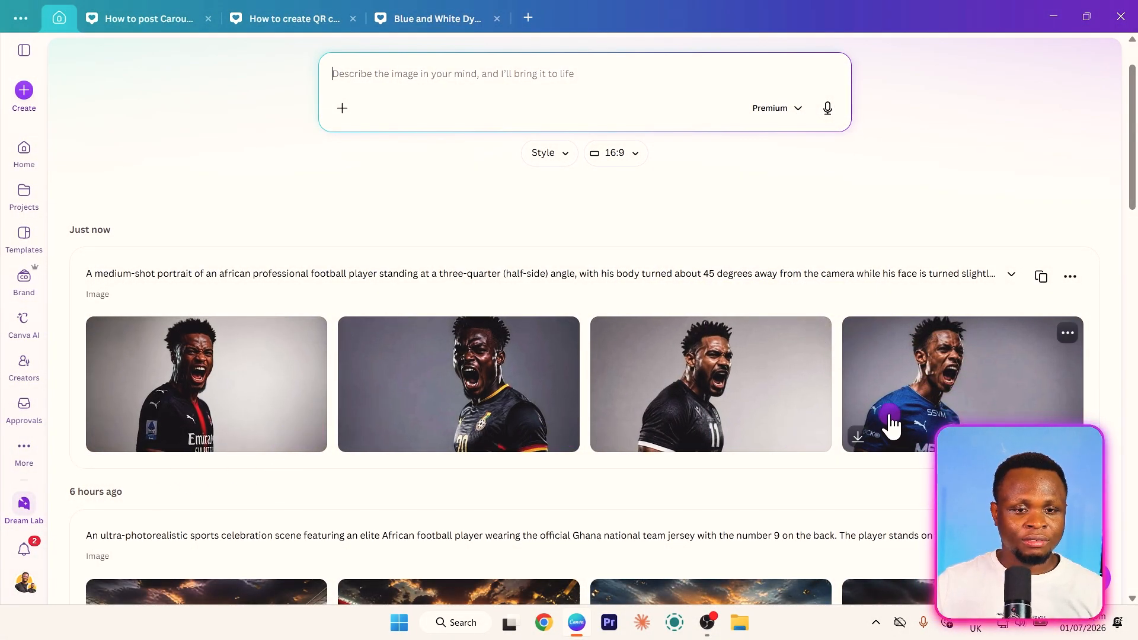
{"action": "left_click", "coordinate": [1012, 277]}
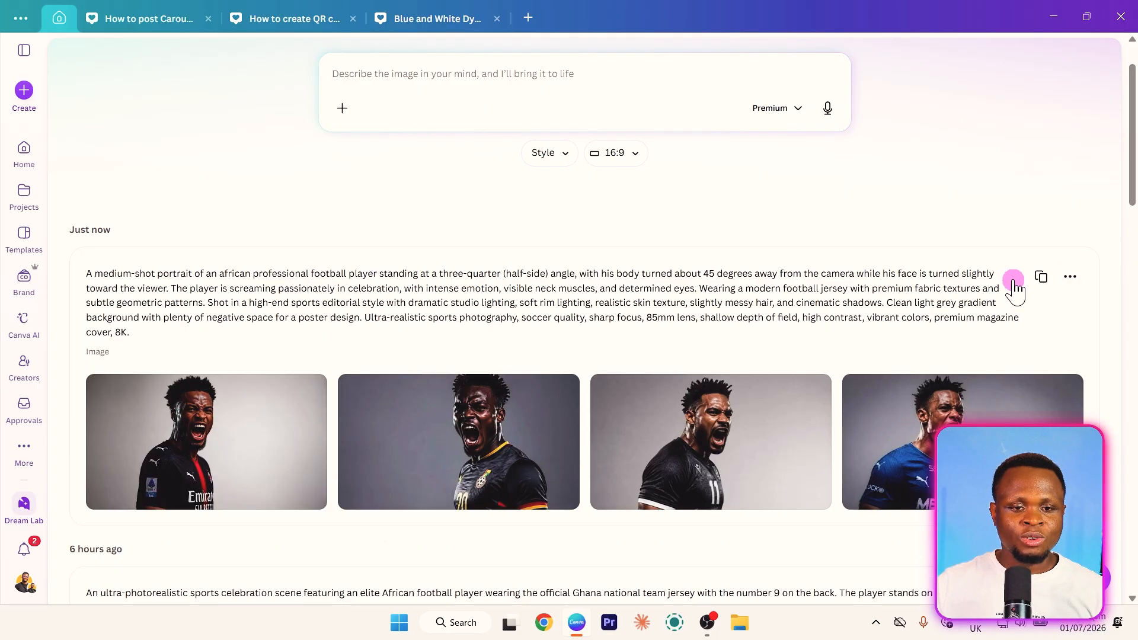
{"action": "left_click", "coordinate": [1087, 284]}
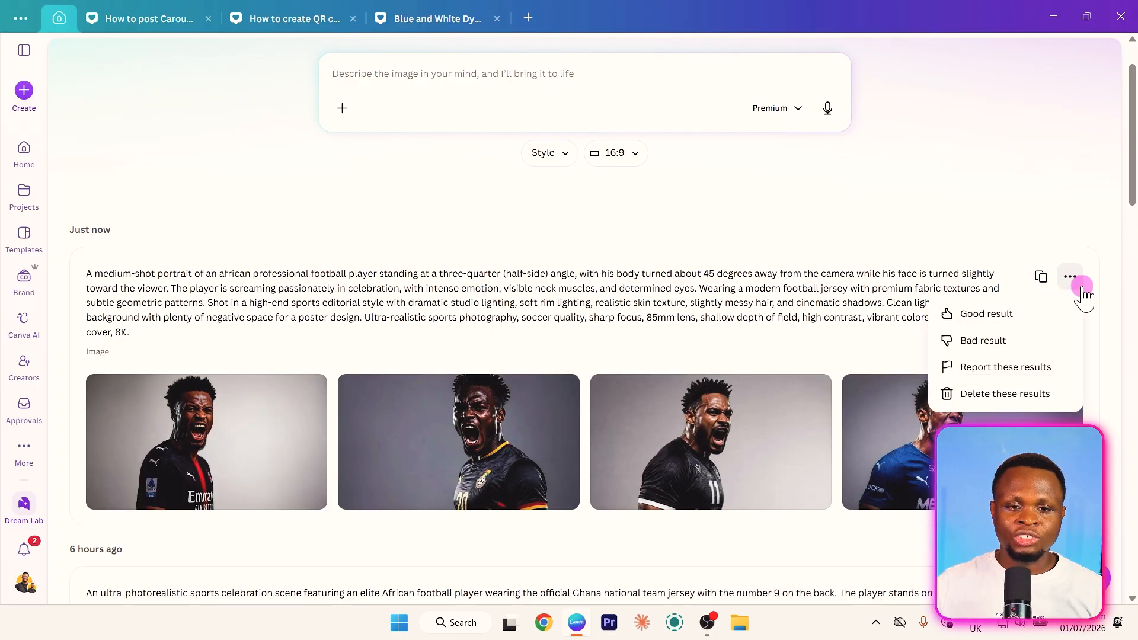
{"action": "left_click", "coordinate": [904, 372]}
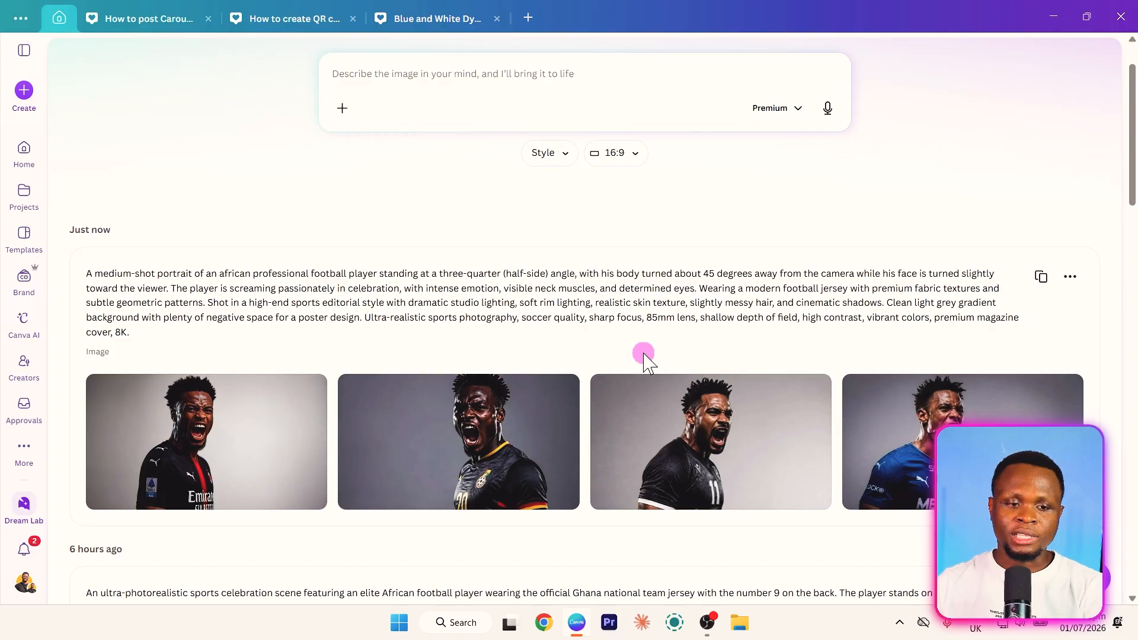
- Copy the generated portrait of the player in the black number 11 jersey and paste it onto page 1 of the poster
{"action": "mouse_move", "coordinate": [760, 474]}
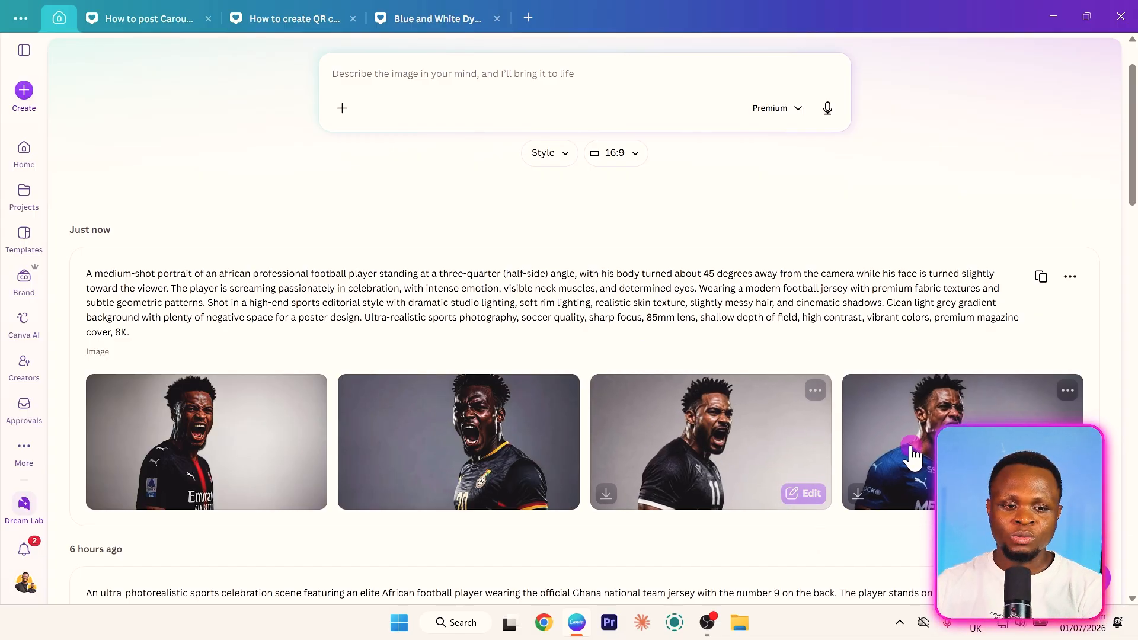
{"action": "left_click", "coordinate": [815, 392]}
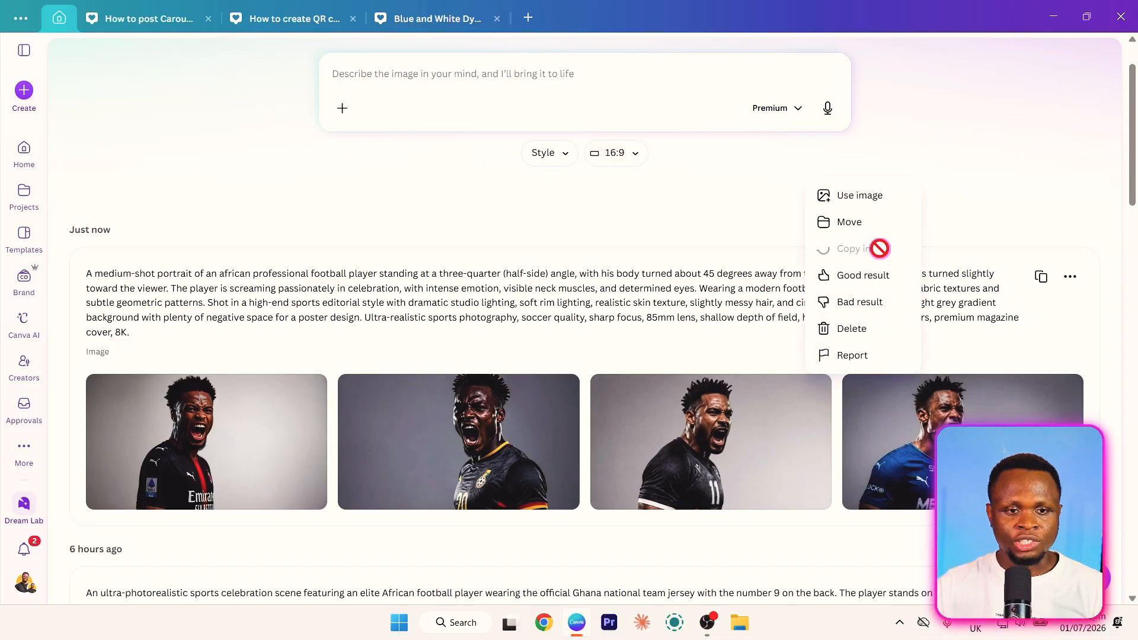
{"action": "left_click", "coordinate": [447, 26]}
{"action": "left_click", "coordinate": [626, 551]}
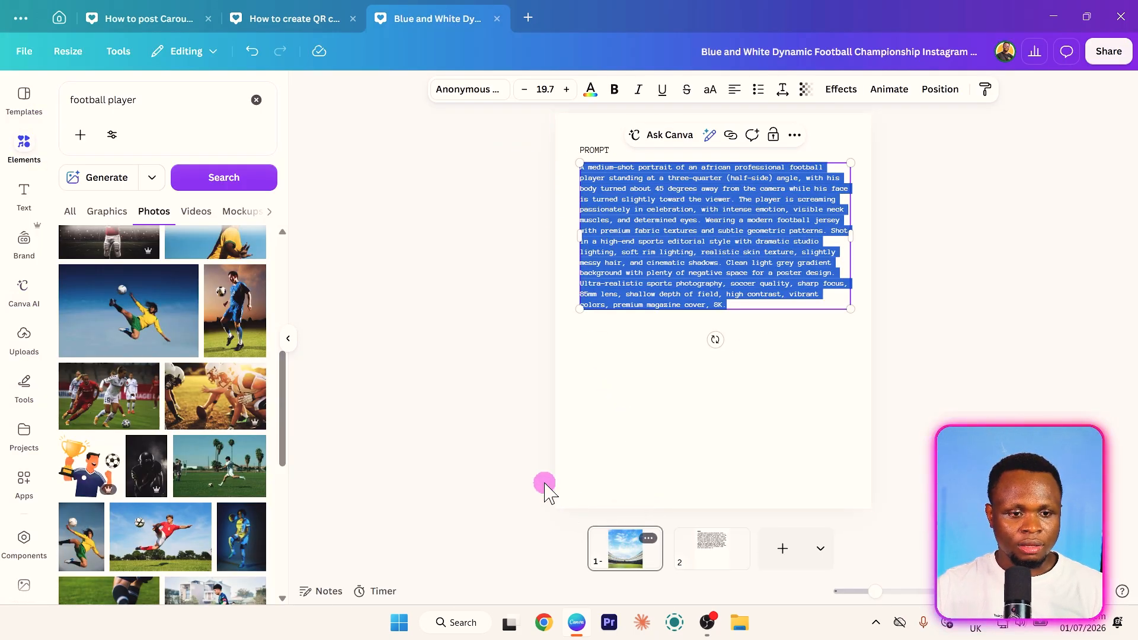
{"action": "key", "text": "ctrl+v"}
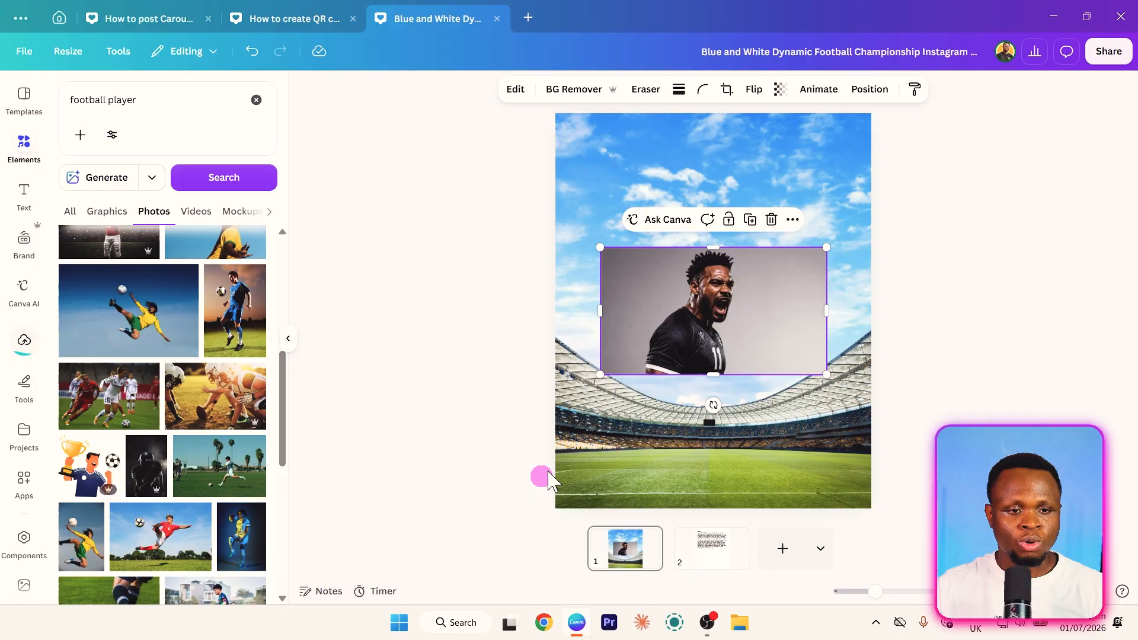
- Copy the generated portrait of the player in the blue jersey from Dream Lab and paste it onto page 1 of the poster
{"action": "left_click", "coordinate": [59, 19]}
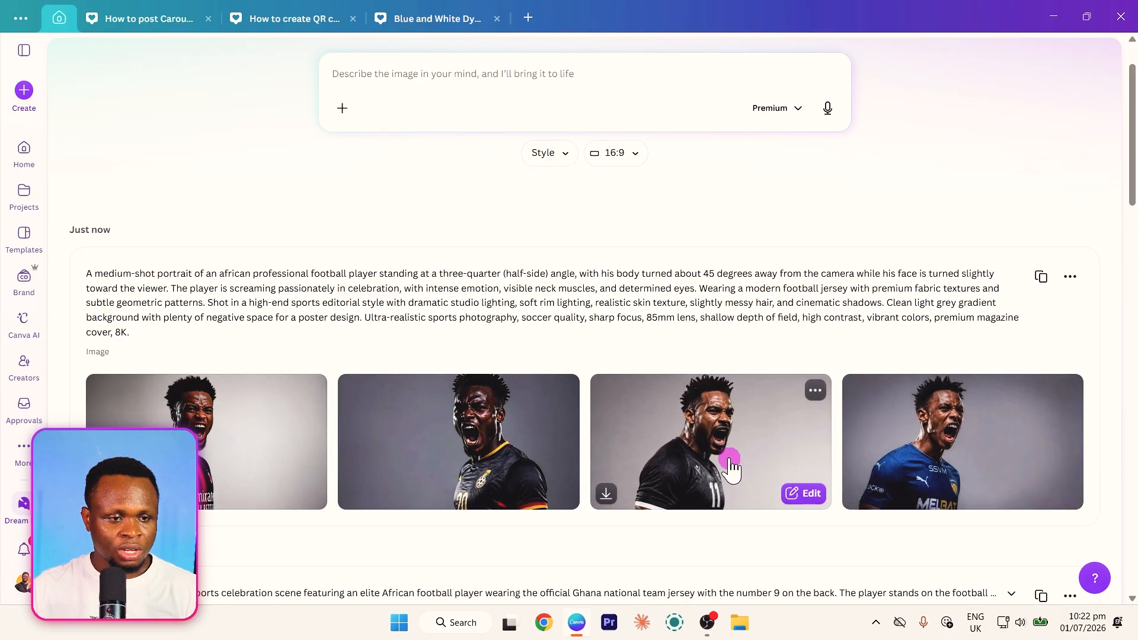
{"action": "mouse_move", "coordinate": [966, 437]}
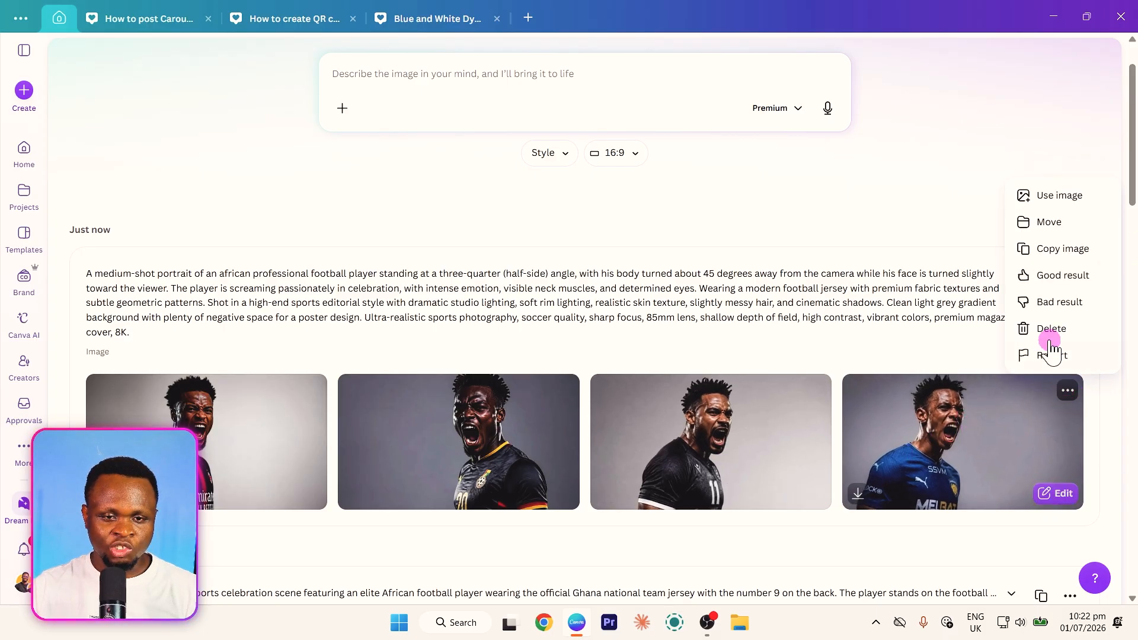
{"action": "left_click", "coordinate": [1058, 249]}
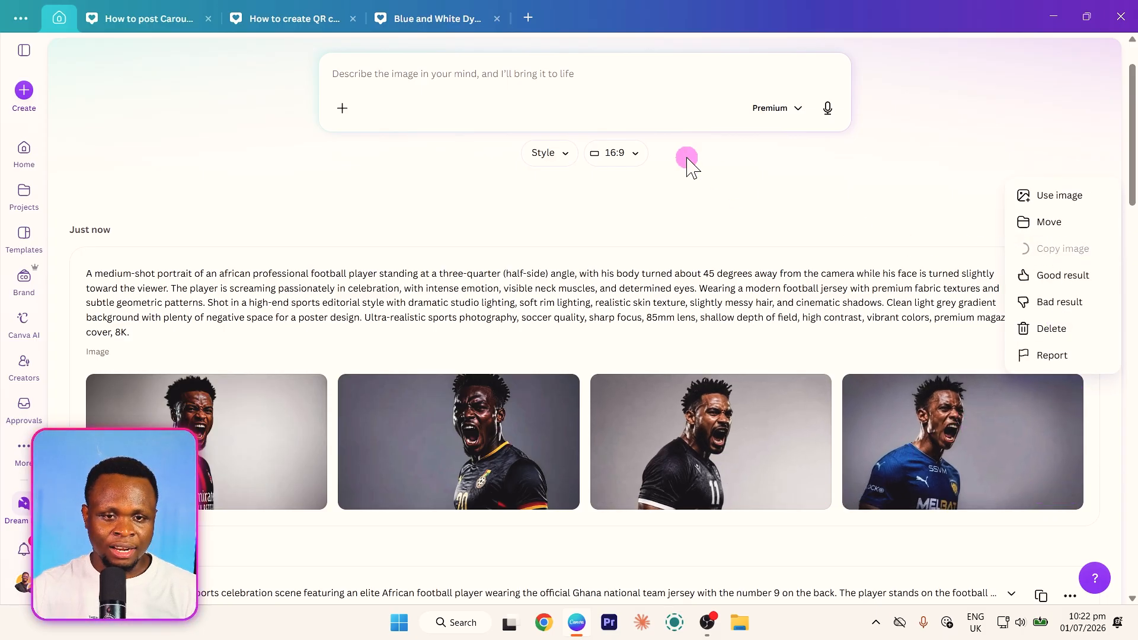
{"action": "left_click", "coordinate": [453, 19]}
{"action": "key", "text": "ctrl+v"}
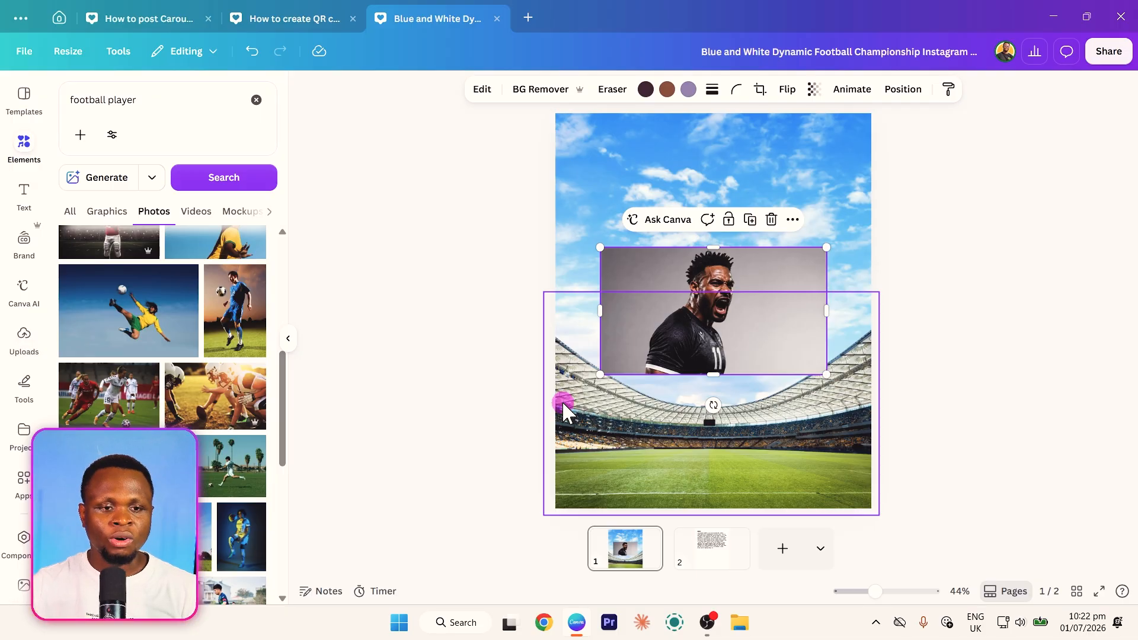
{"action": "key", "text": "ctrl+v"}
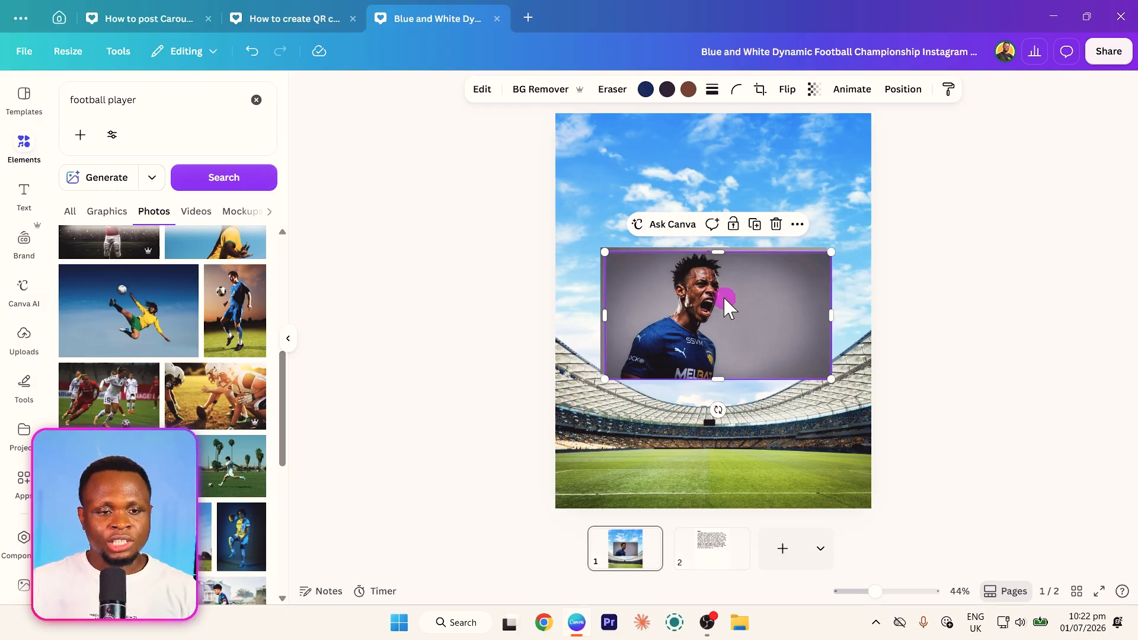
- Crop the empty area beside the blue-jersey player's face and remove the image's background
{"action": "mouse_move", "coordinate": [723, 297]}
{"action": "left_mouse_down"}
{"action": "mouse_move", "coordinate": [734, 262]}
{"action": "mouse_move", "coordinate": [748, 264]}
{"action": "left_mouse_up"}
{"action": "left_click", "coordinate": [813, 273]}
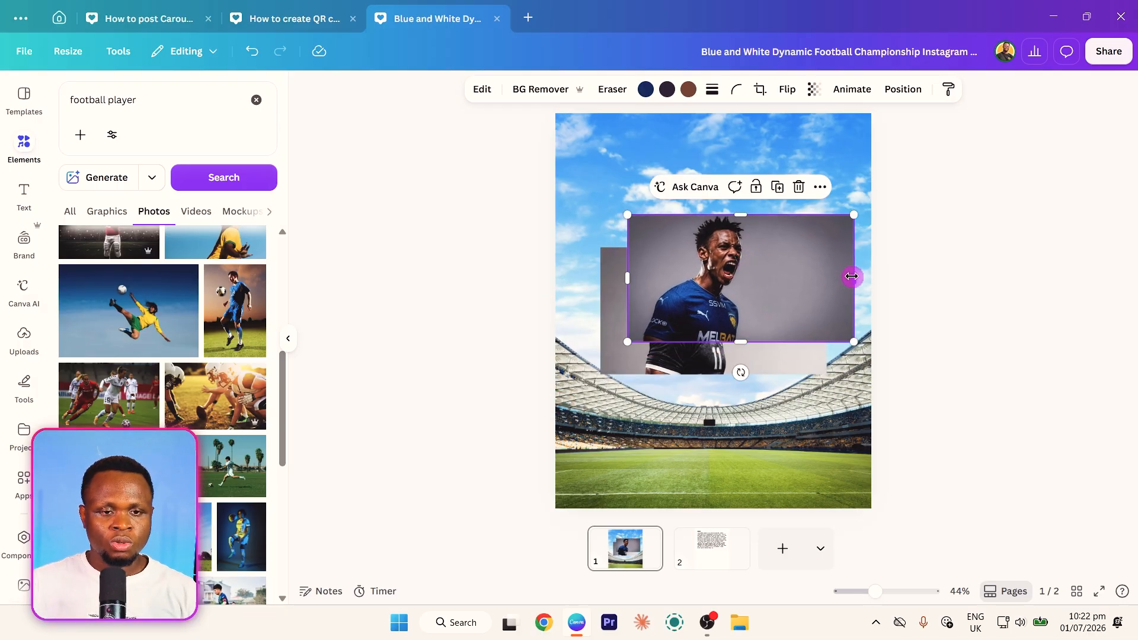
{"action": "left_click_drag", "start_coordinate": [853, 277], "coordinate": [782, 277]}
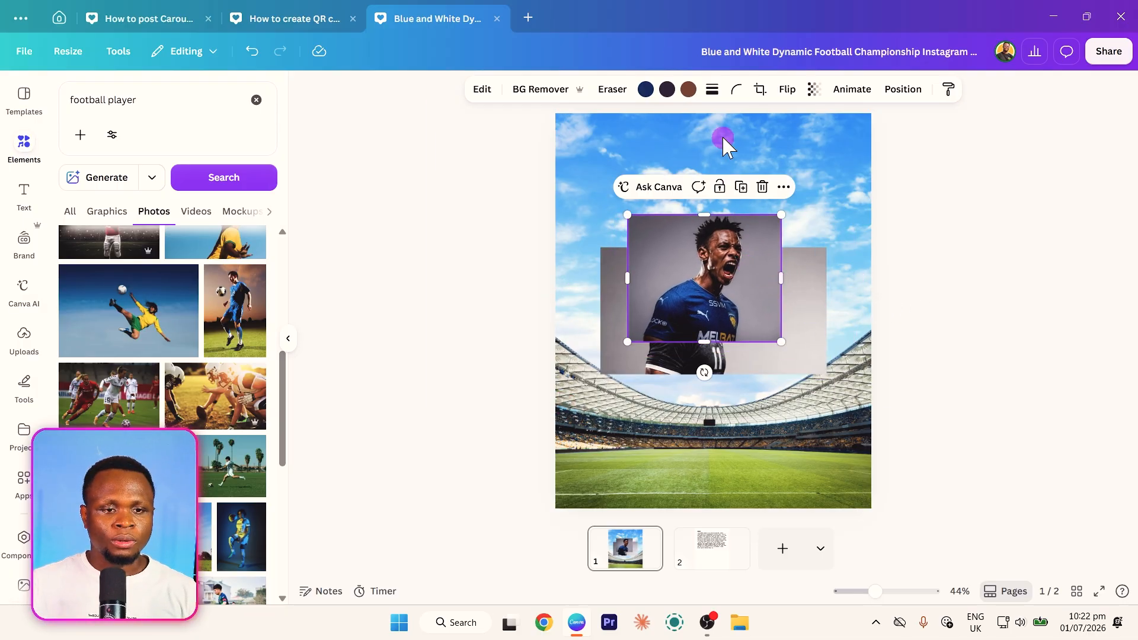
{"action": "left_click", "coordinate": [527, 89]}
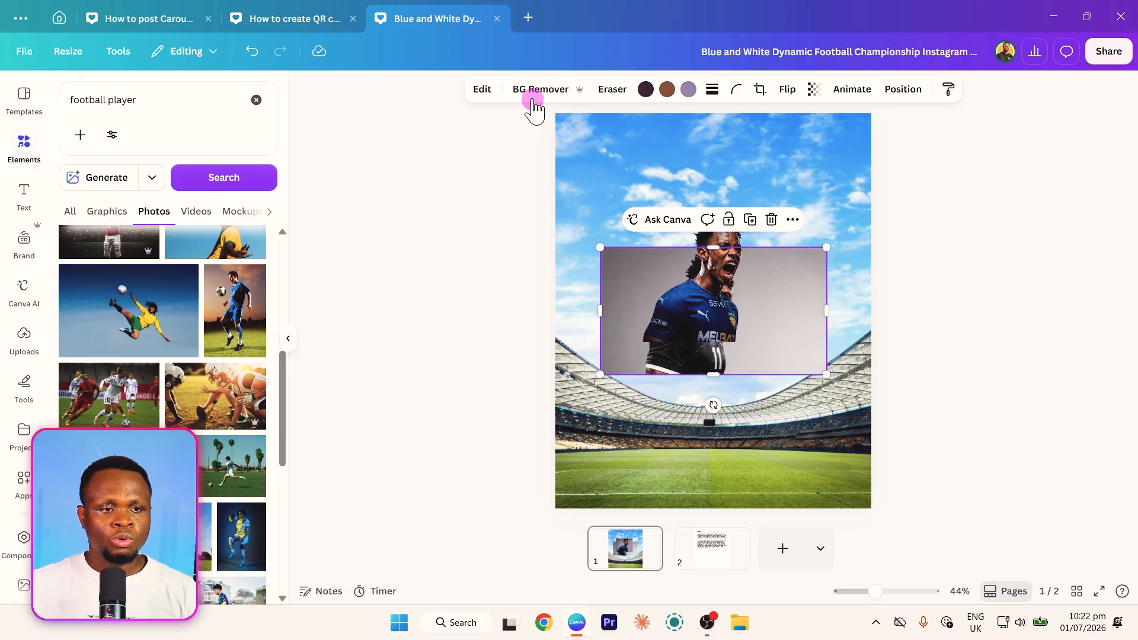
- Remove the black-jersey player's background, then enlarge the blue-jersey player and place him on the right half of the poster
{"action": "left_click_drag", "start_coordinate": [739, 332], "coordinate": [757, 386]}
{"action": "left_click_drag", "start_coordinate": [825, 279], "coordinate": [966, 155]}
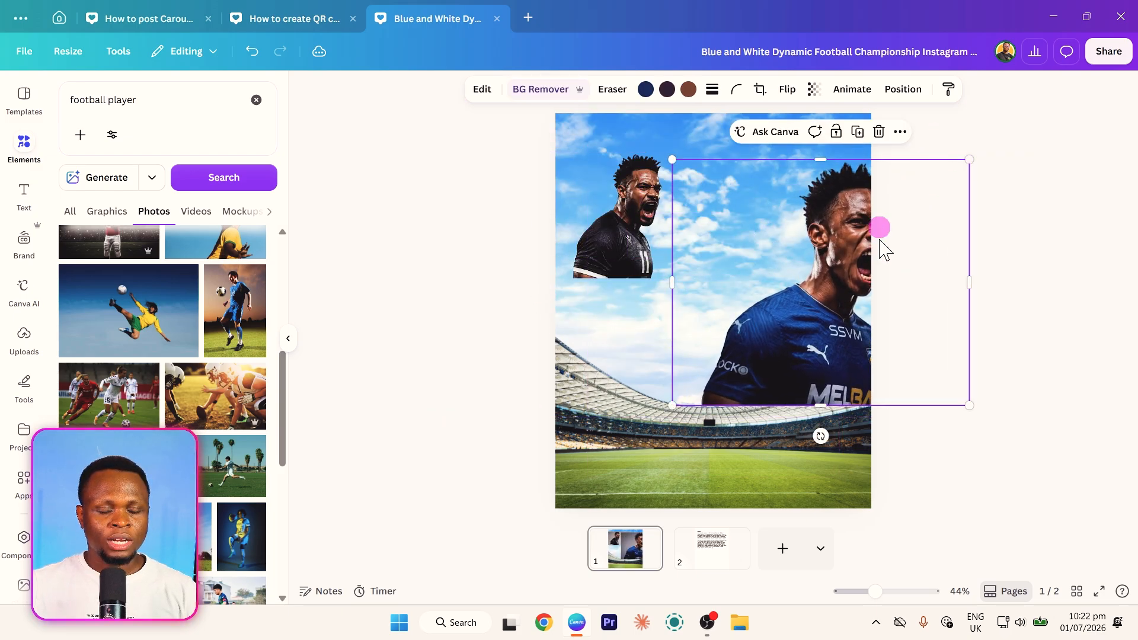
{"action": "left_click_drag", "start_coordinate": [887, 249], "coordinate": [754, 299]}
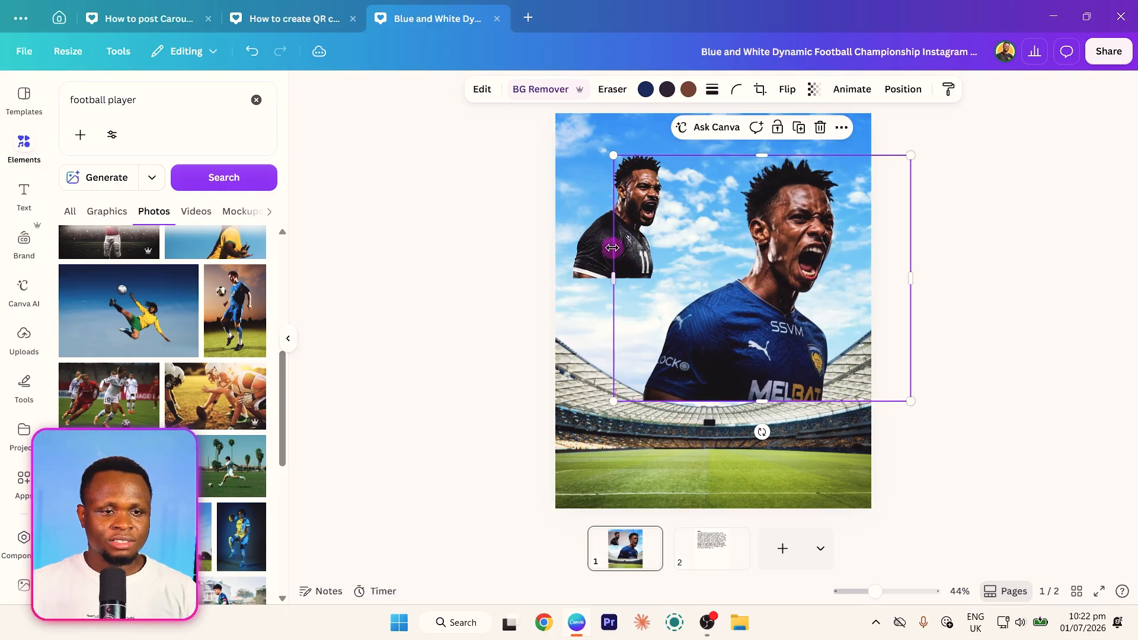
- Flip the black-jersey player horizontally, enlarge him to match the other player and place him on the poster's left half
{"action": "left_click", "coordinate": [591, 248]}
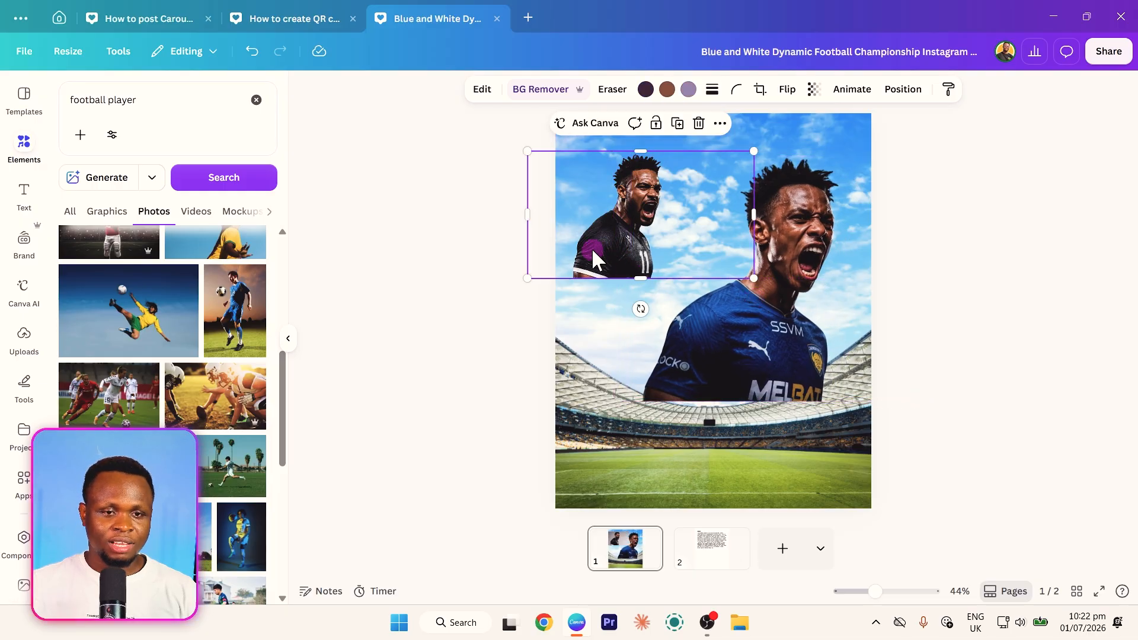
{"action": "left_click", "coordinate": [788, 90]}
{"action": "left_click", "coordinate": [781, 122]}
{"action": "left_click_drag", "start_coordinate": [699, 278], "coordinate": [721, 363]}
{"action": "left_click_drag", "start_coordinate": [567, 314], "coordinate": [498, 132]}
{"action": "left_click_drag", "start_coordinate": [582, 247], "coordinate": [648, 247]}
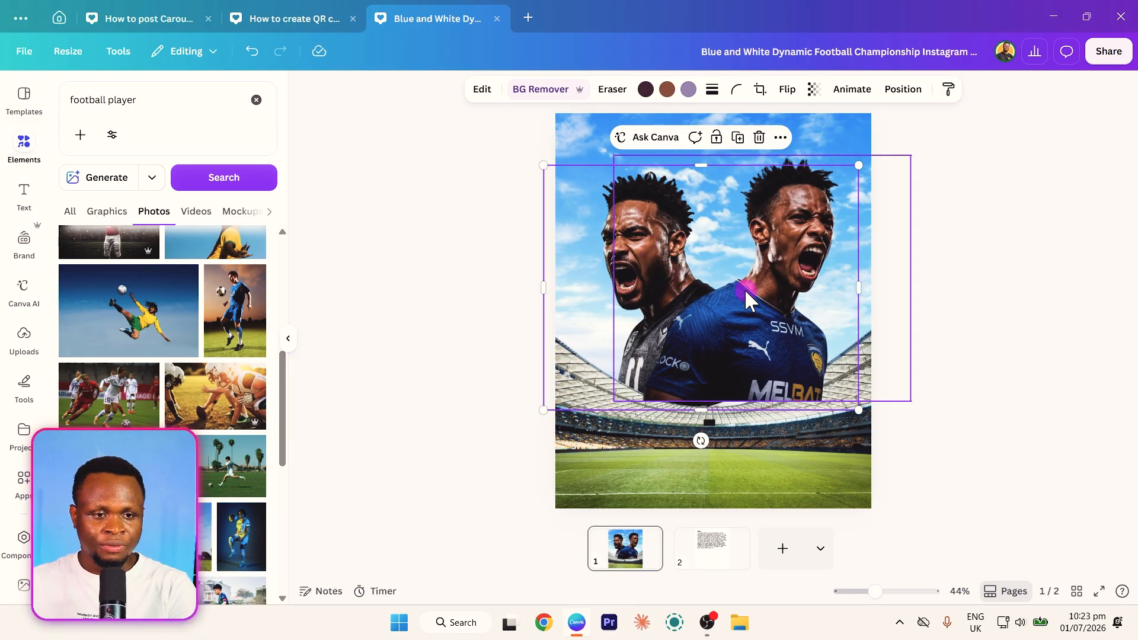
- Shift the blue-jersey player slightly down and left to overlap his teammate, and crop the image's empty right edge
{"action": "mouse_move", "coordinate": [745, 289]}
{"action": "left_mouse_down"}
{"action": "mouse_move", "coordinate": [755, 300]}
{"action": "mouse_move", "coordinate": [737, 308]}
{"action": "left_mouse_up"}
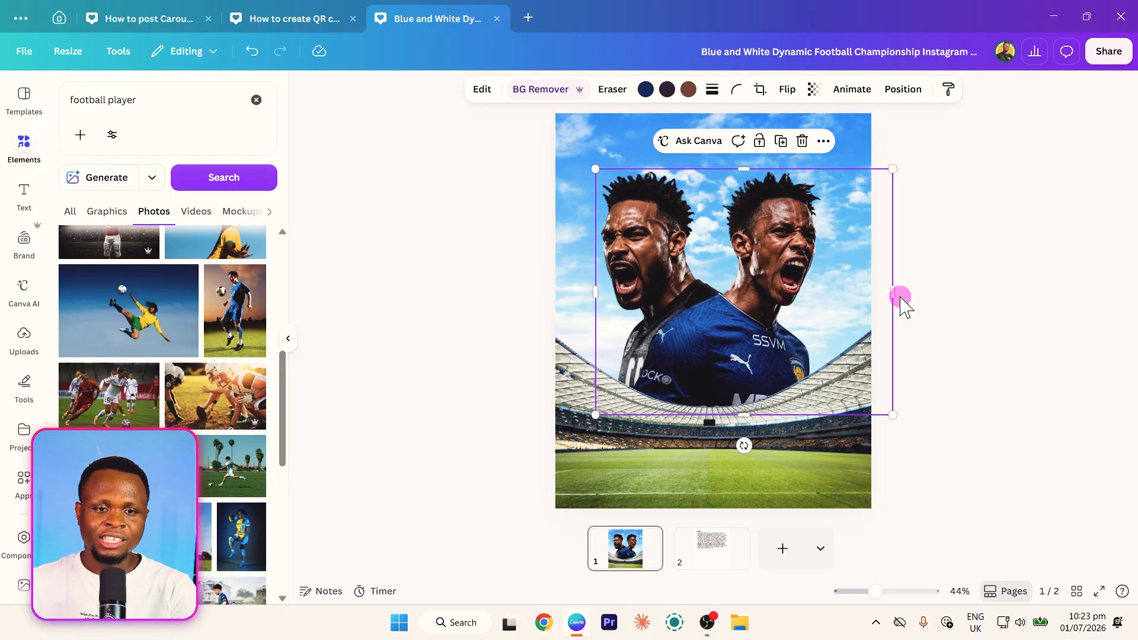
{"action": "left_click_drag", "start_coordinate": [895, 296], "coordinate": [859, 294]}
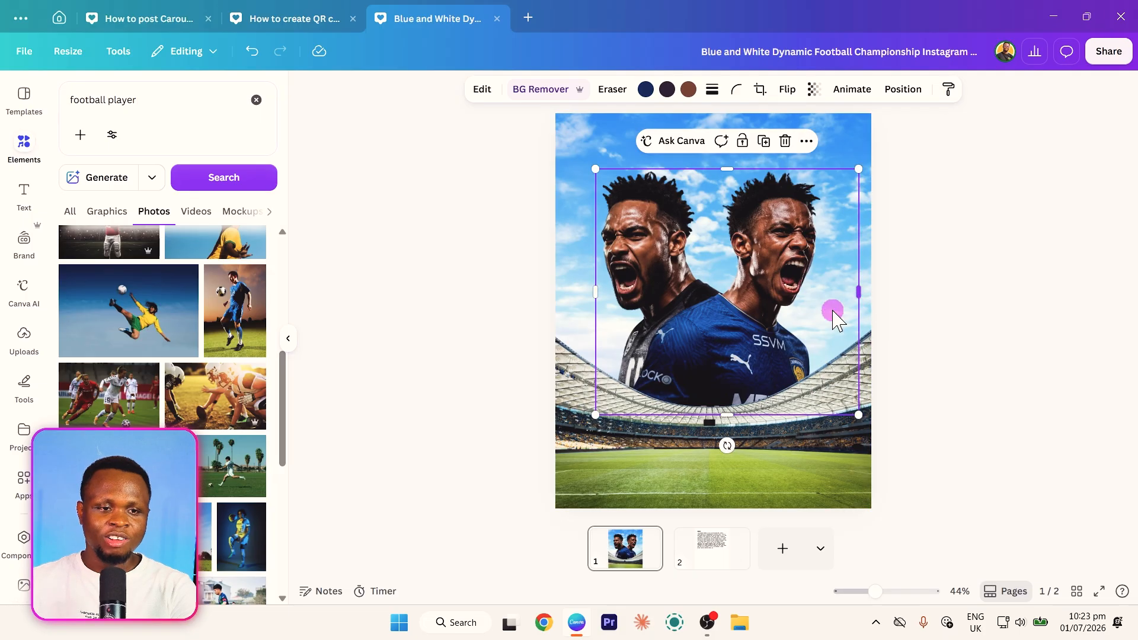
{"action": "left_click", "coordinate": [470, 301]}
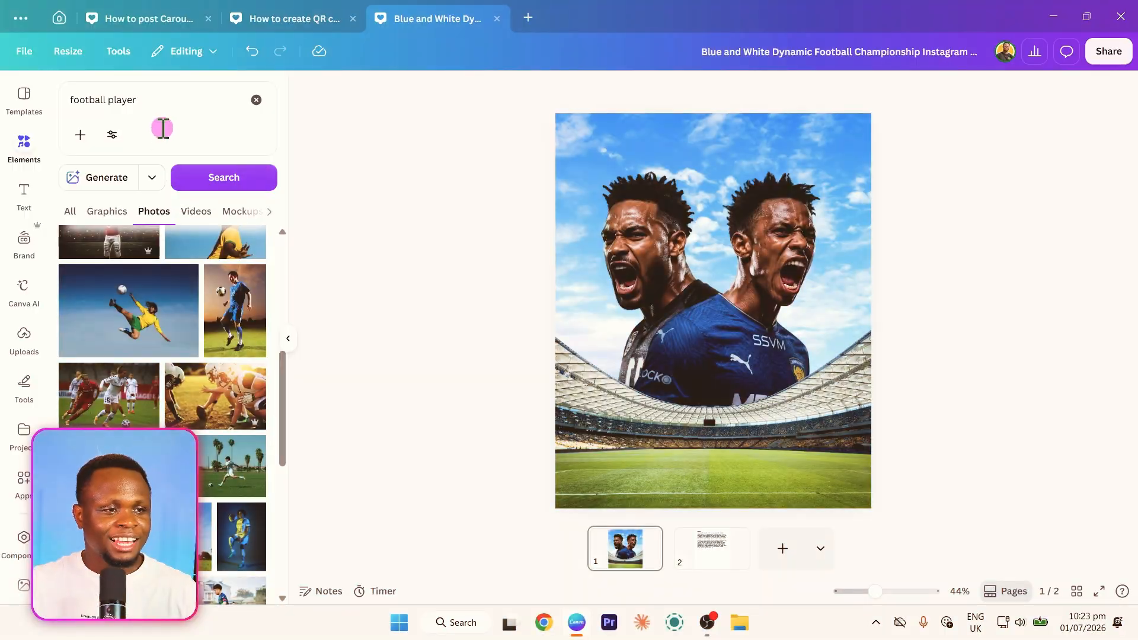
- Search the photo elements for "clouds" and add a transparent white cloud image to the poster
{"action": "left_click", "coordinate": [167, 106]}
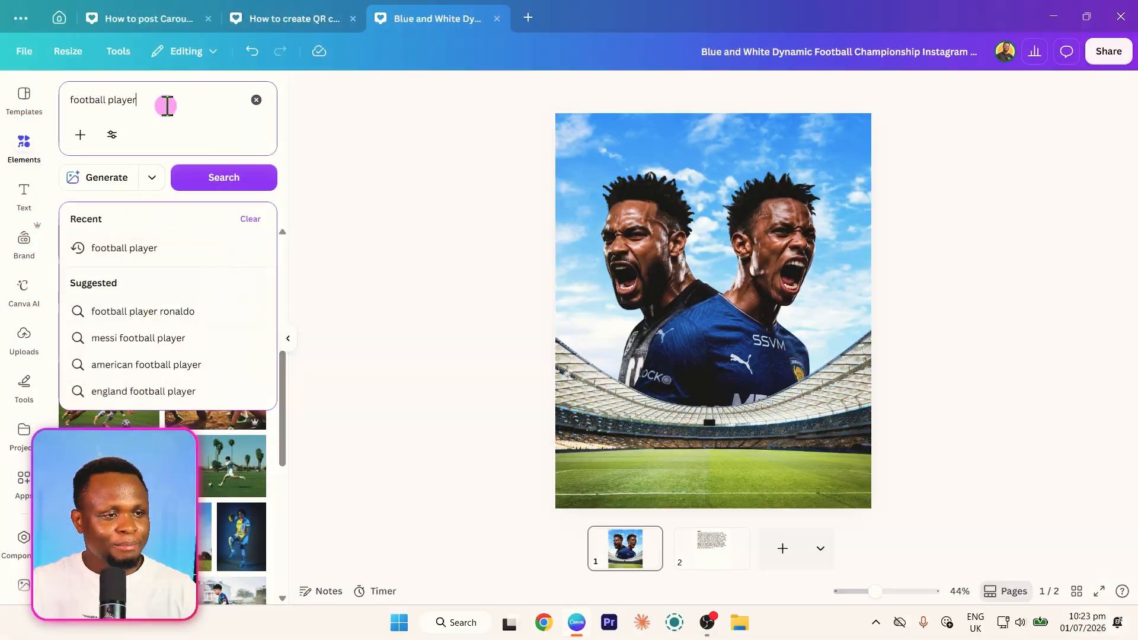
{"action": "triple_click", "coordinate": [166, 105]}
{"action": "type", "text": "clouds"}
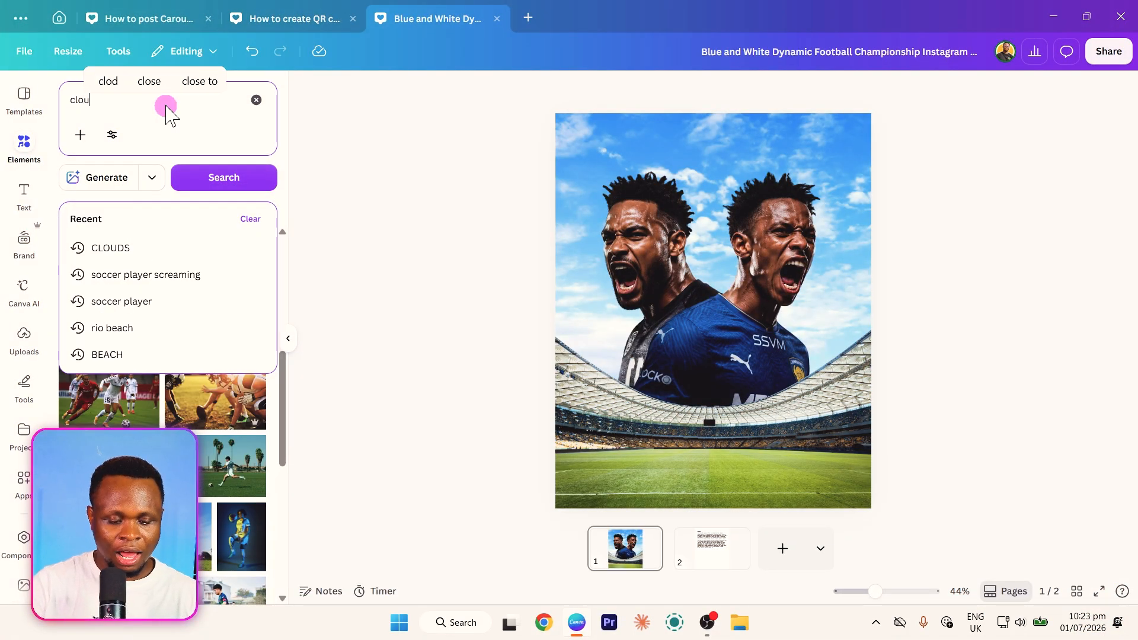
{"action": "key", "text": "Return"}
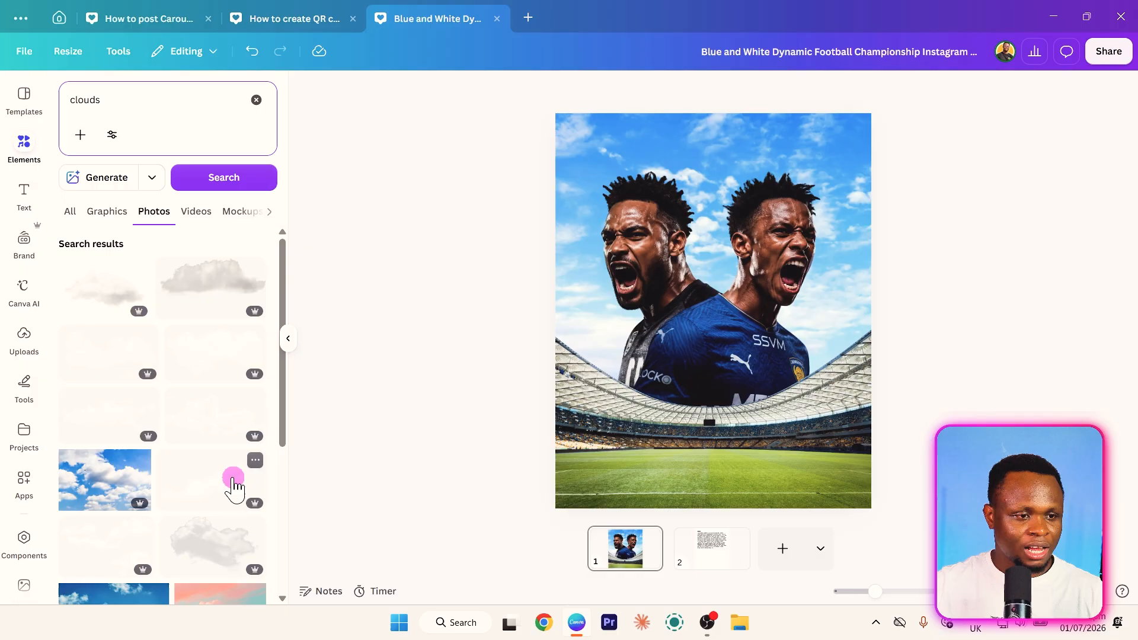
{"action": "scroll", "coordinate": [196, 468], "scroll_direction": "down", "scroll_amount": 2}
{"action": "scroll", "coordinate": [102, 401], "scroll_direction": "up", "scroll_amount": 2}
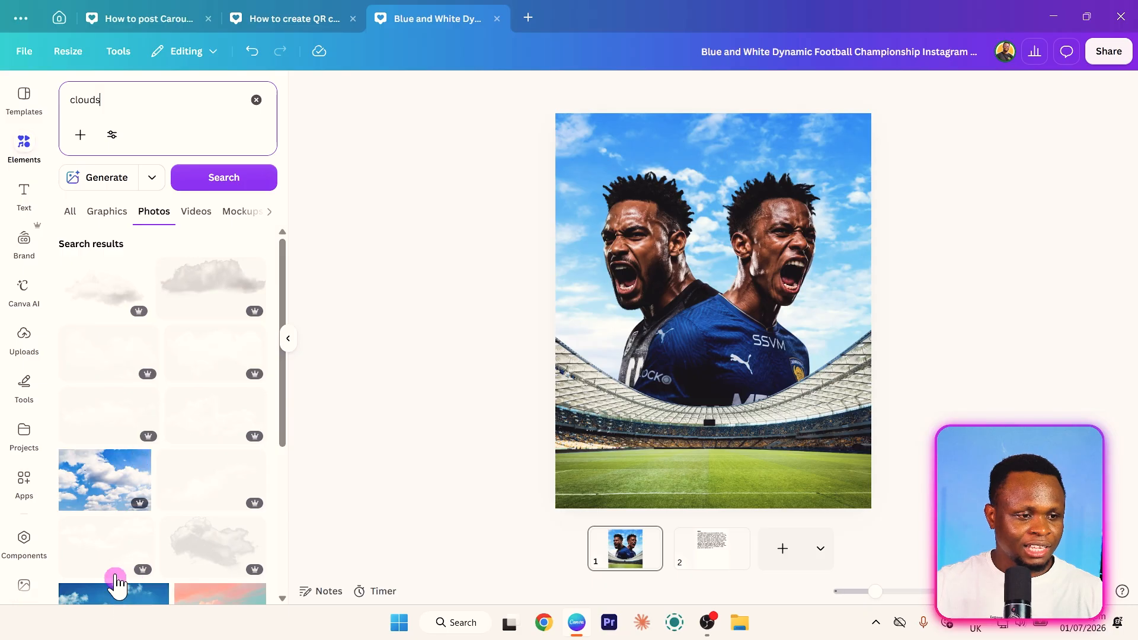
{"action": "left_click", "coordinate": [101, 355]}
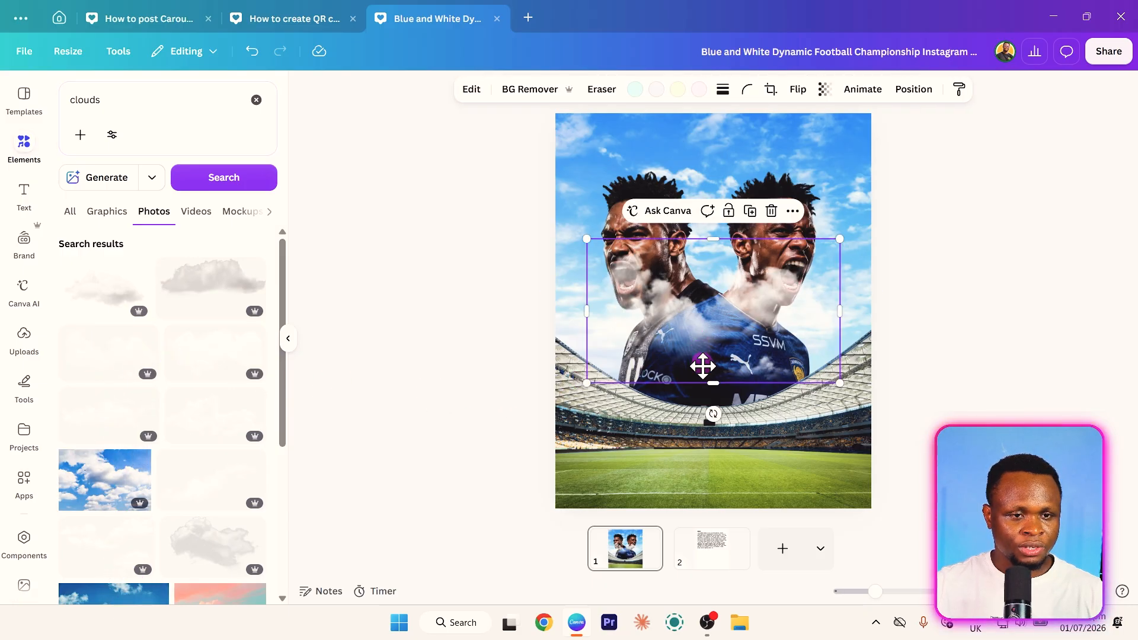
- Place the cloud over the players' lower bodies and spread two copies of it to the left and right
{"action": "left_click_drag", "start_coordinate": [703, 366], "coordinate": [687, 402]}
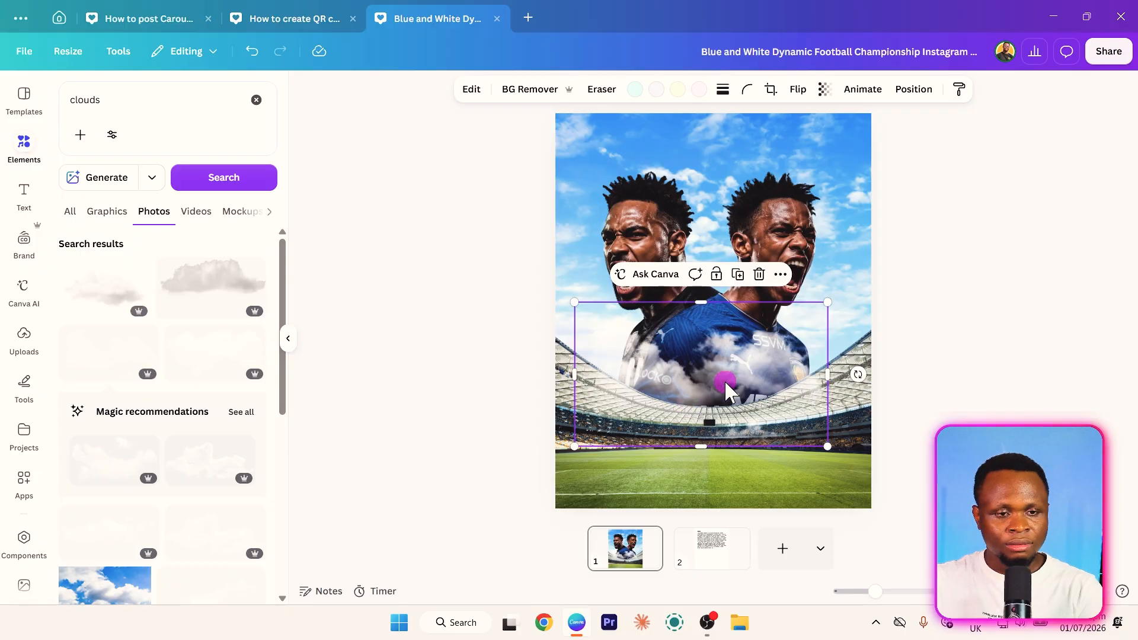
{"action": "left_click_drag", "start_coordinate": [726, 383], "coordinate": [679, 384]}
{"action": "left_click_drag", "start_coordinate": [754, 381], "coordinate": [884, 391]}
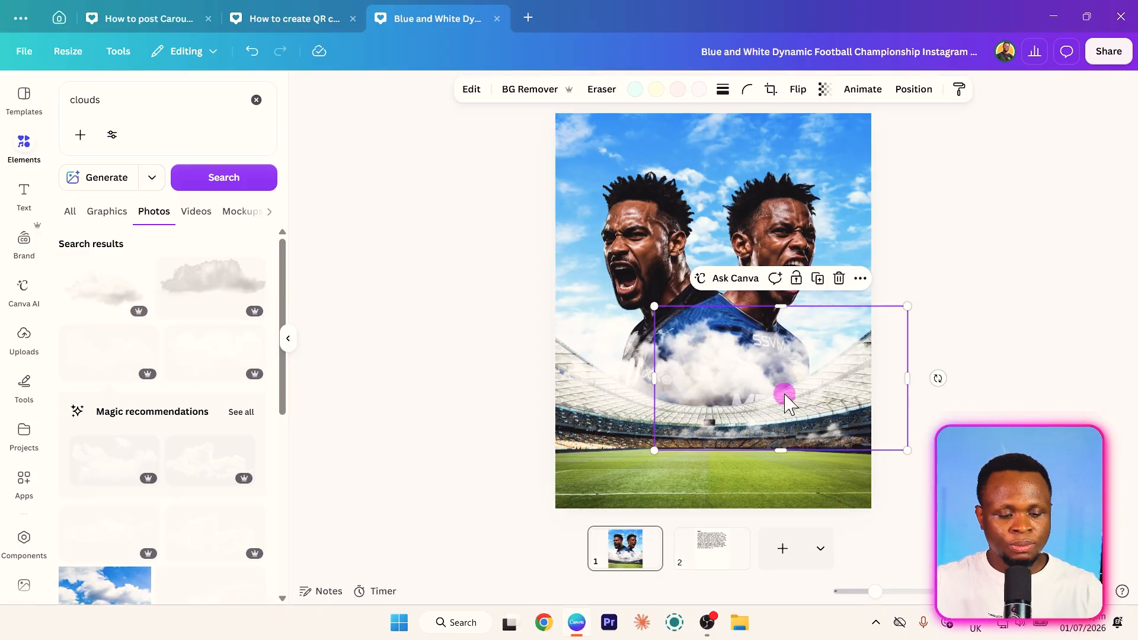
- Move all three cloud layers together beneath the stadium layer, keeping them above both players
{"action": "key", "text": "alt+1"}
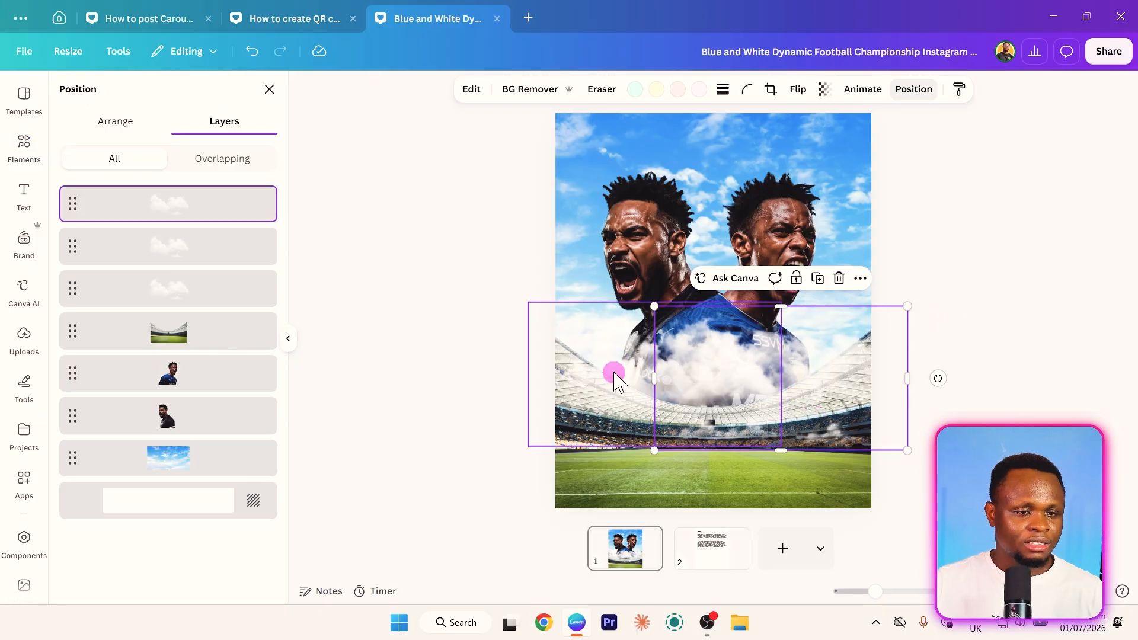
{"action": "right_click", "coordinate": [769, 410]}
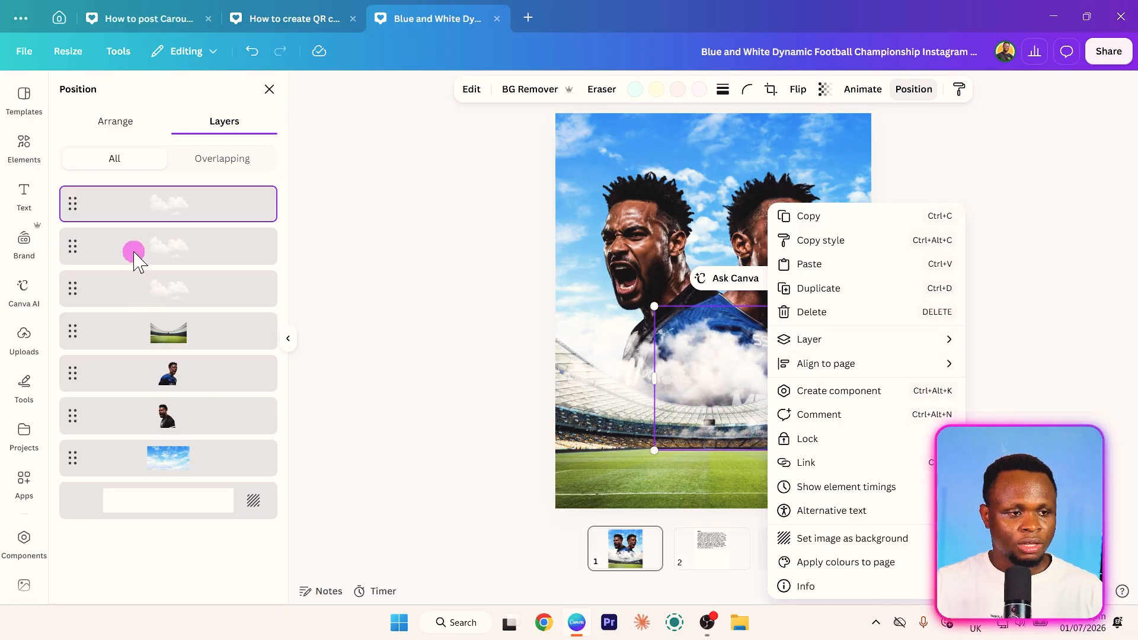
{"action": "left_click", "coordinate": [158, 209]}
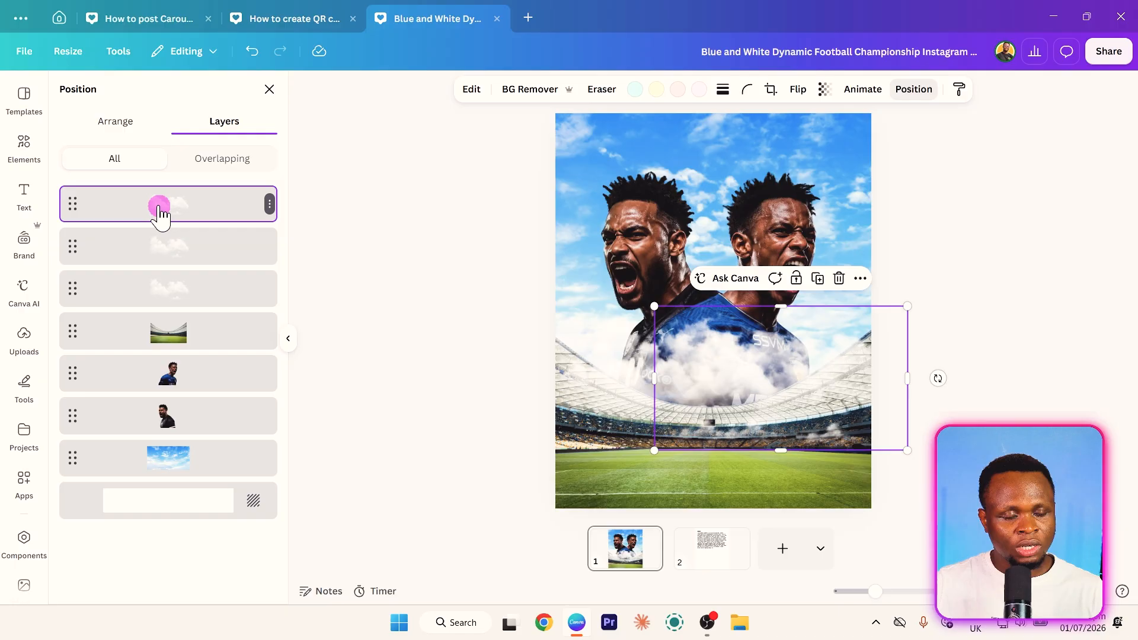
{"action": "left_click", "coordinate": [190, 244], "text": "shift"}
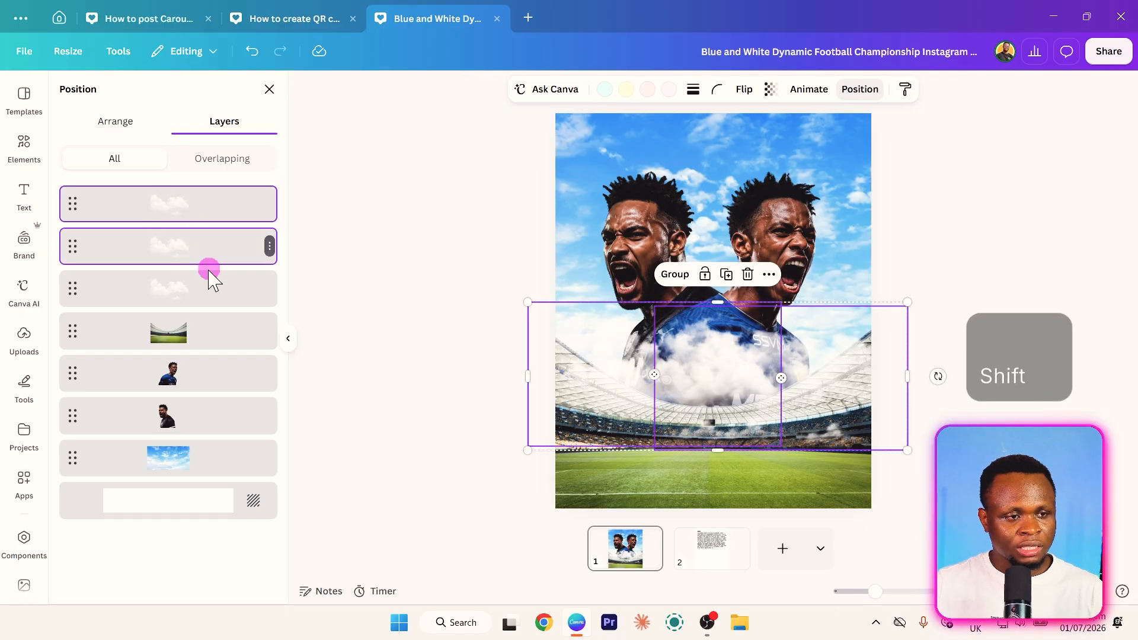
{"action": "left_click", "coordinate": [230, 278], "text": "shift"}
{"action": "left_click_drag", "start_coordinate": [165, 209], "coordinate": [178, 368]}
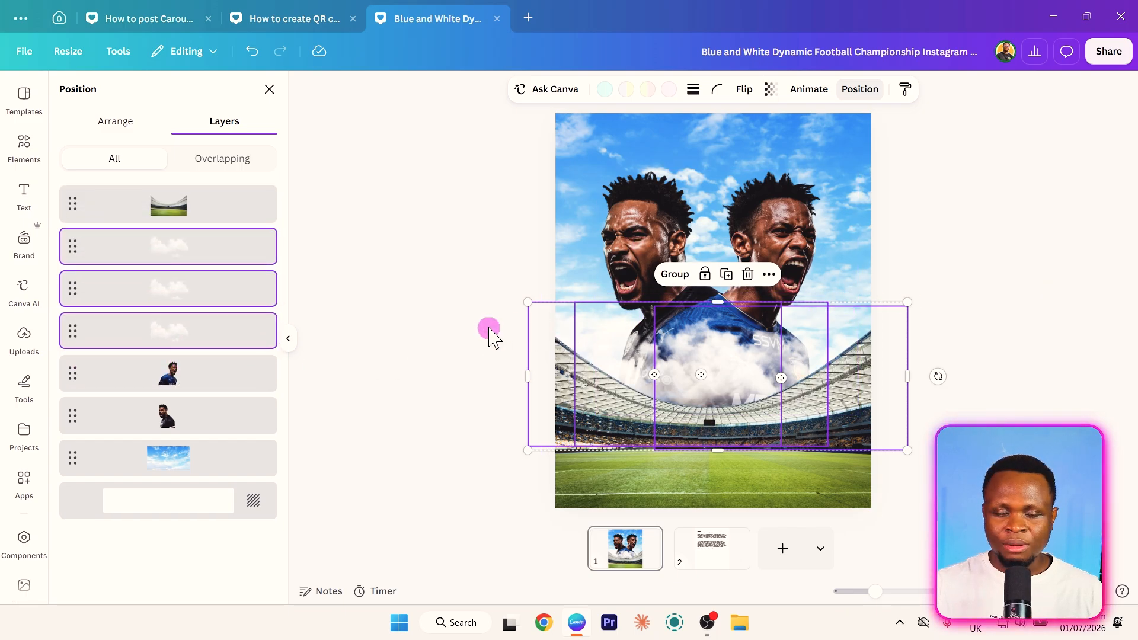
{"action": "left_click", "coordinate": [462, 329]}
{"action": "left_click", "coordinate": [732, 370]}
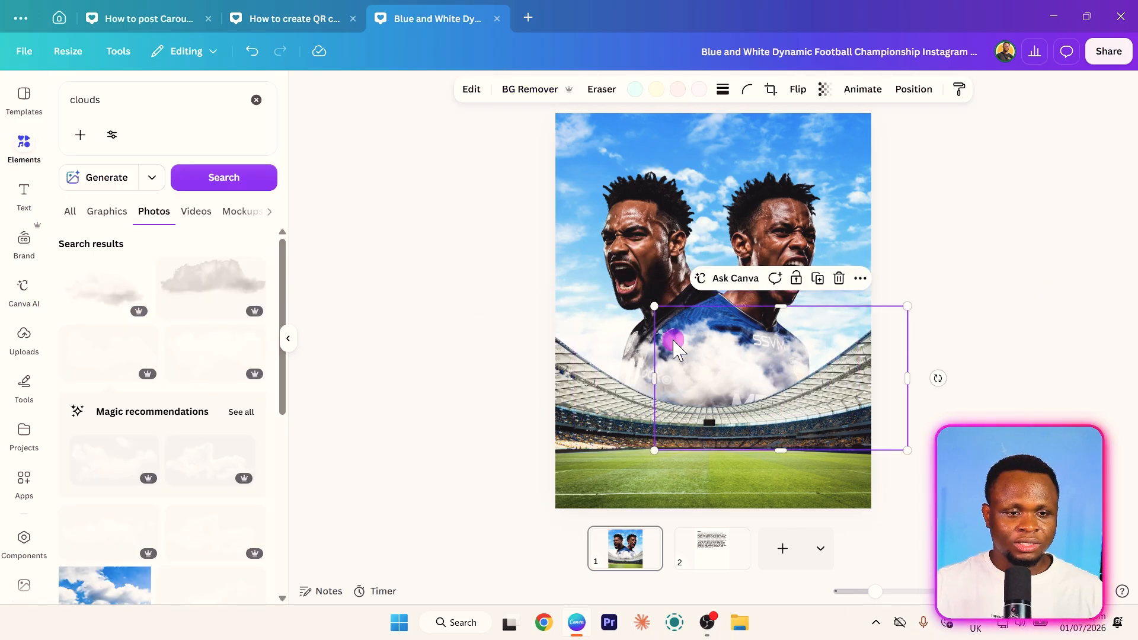
{"action": "left_click", "coordinate": [408, 359]}
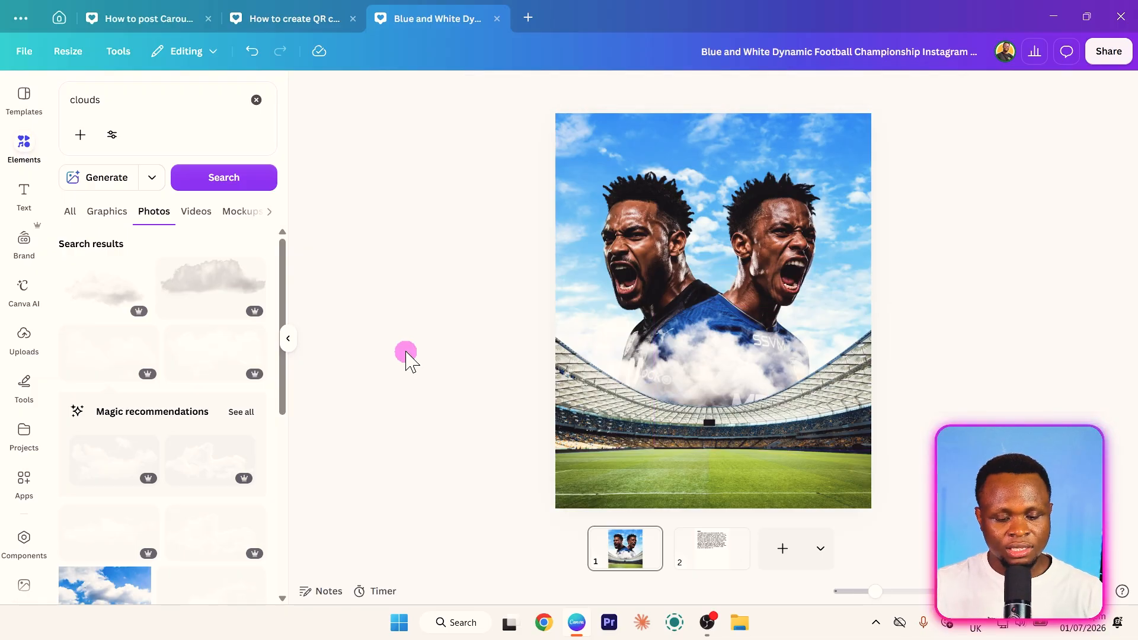
- Add a text box over the far edge of the pitch and duplicate it just below
{"action": "key", "text": "t"}
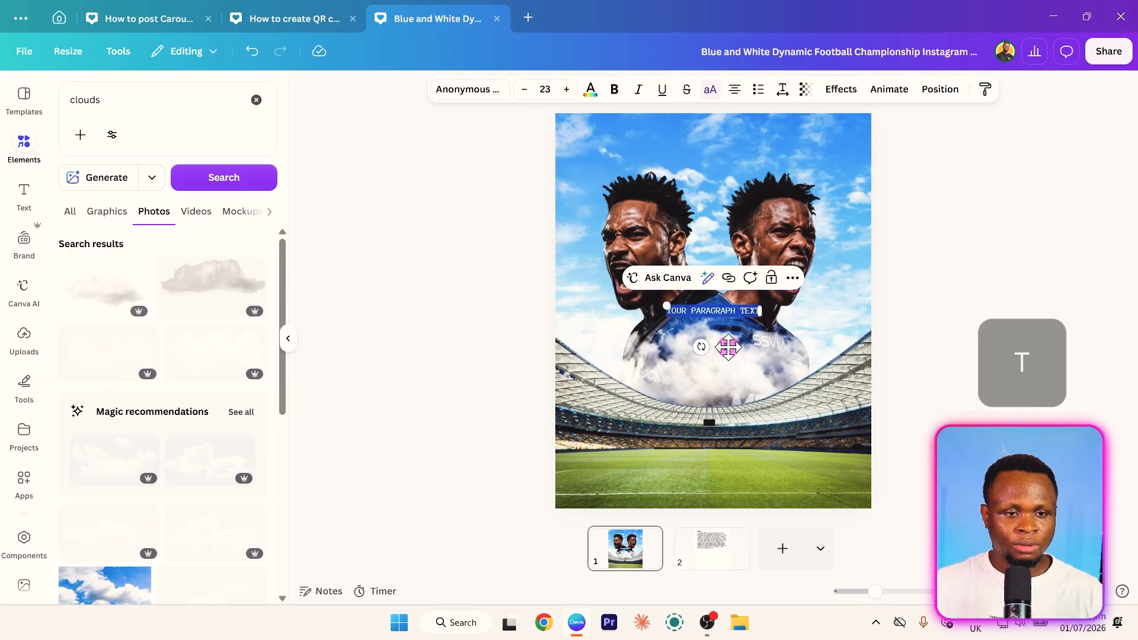
{"action": "left_click_drag", "start_coordinate": [717, 411], "coordinate": [700, 436]}
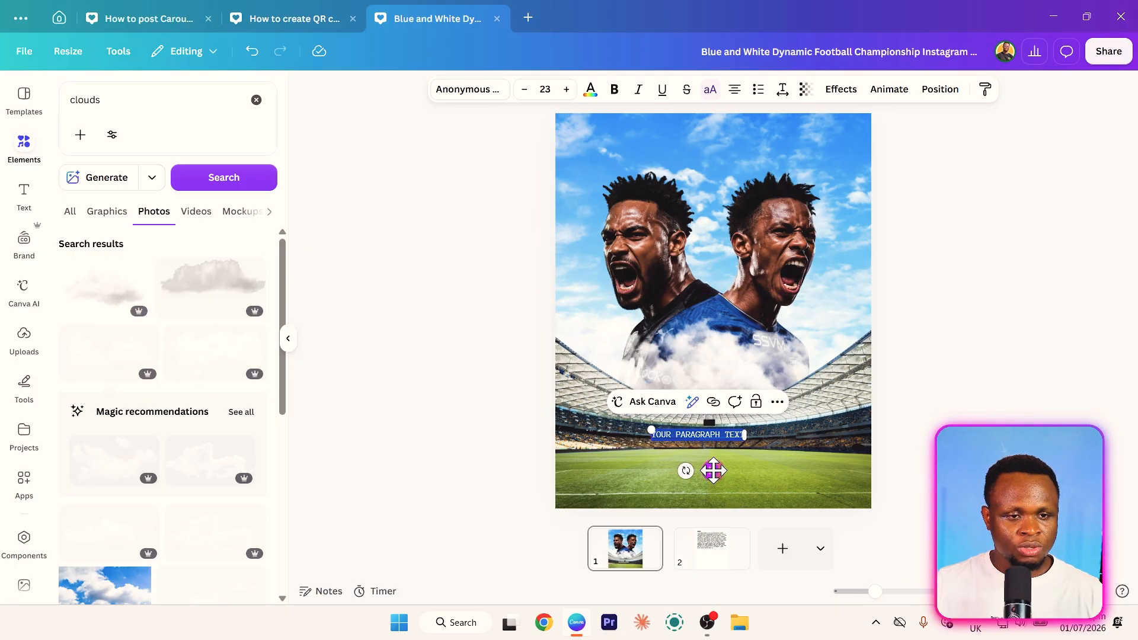
{"action": "left_click_drag", "start_coordinate": [713, 470], "coordinate": [725, 488]}
{"action": "left_click", "coordinate": [468, 90]}
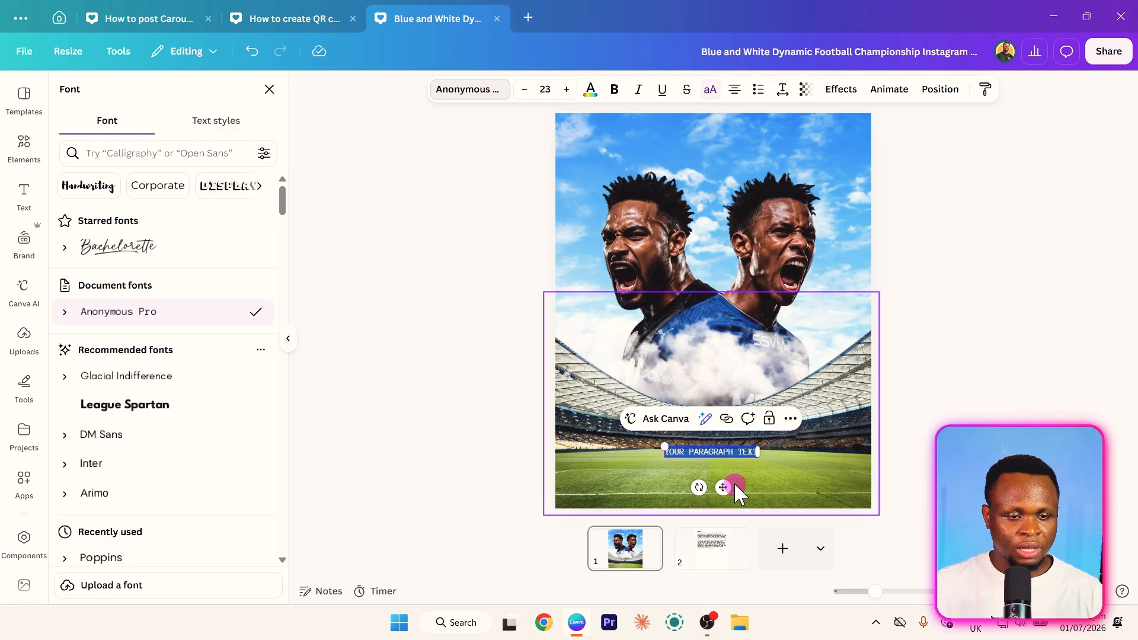
{"action": "mouse_move", "coordinate": [728, 489]}
{"action": "left_mouse_down"}
{"action": "mouse_move", "coordinate": [734, 517]}
{"action": "mouse_move", "coordinate": [727, 508]}
{"action": "left_mouse_up"}
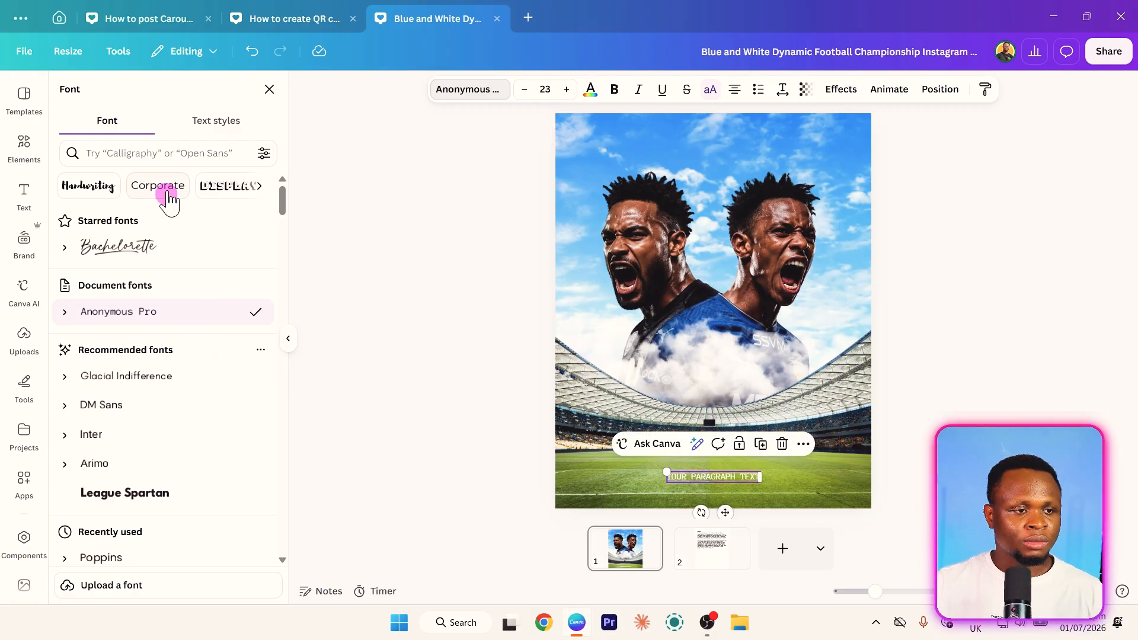
- Search the fonts for "alfa" and apply Alfa Slab One to the lower text box
{"action": "left_click", "coordinate": [179, 156]}
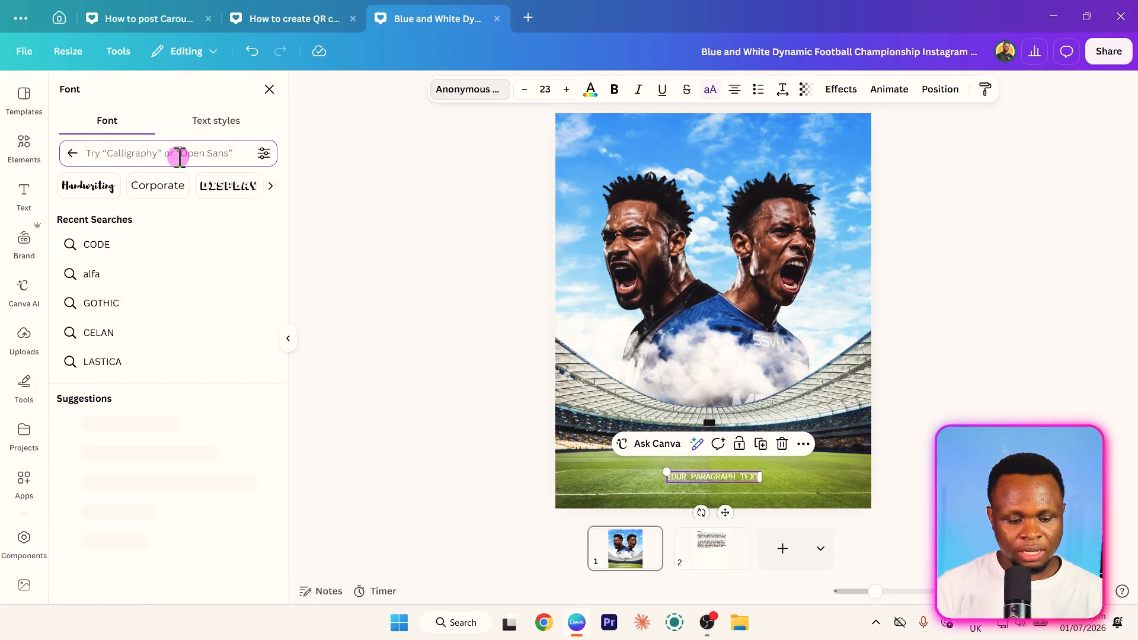
{"action": "type", "text": "`alfo"}
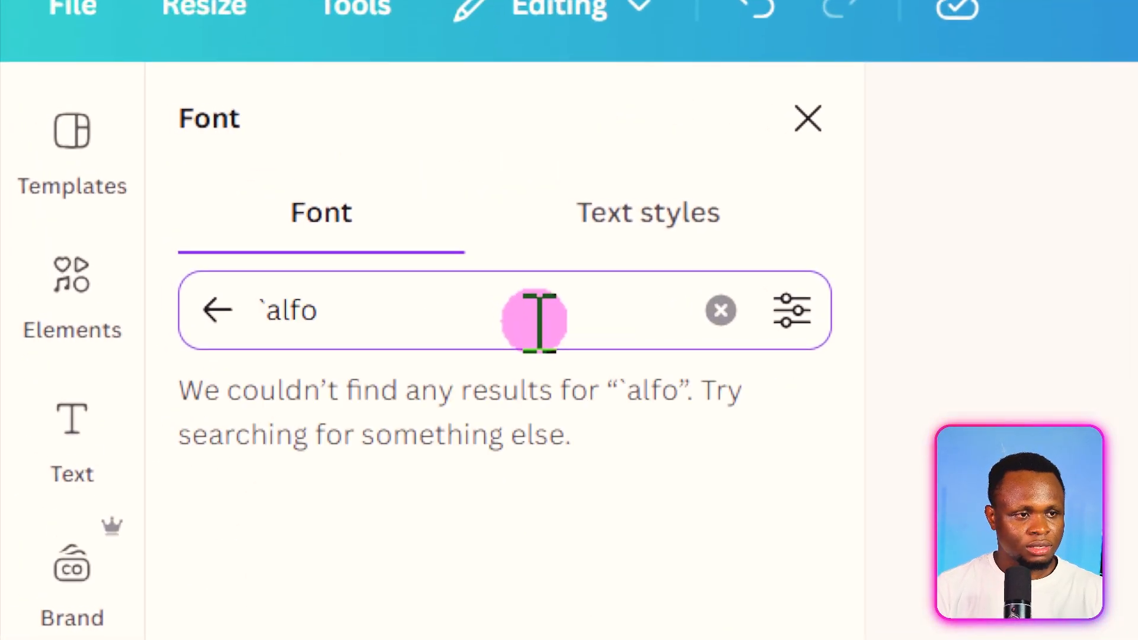
{"action": "key", "text": "BackSpace"}
{"action": "type", "text": "a"}
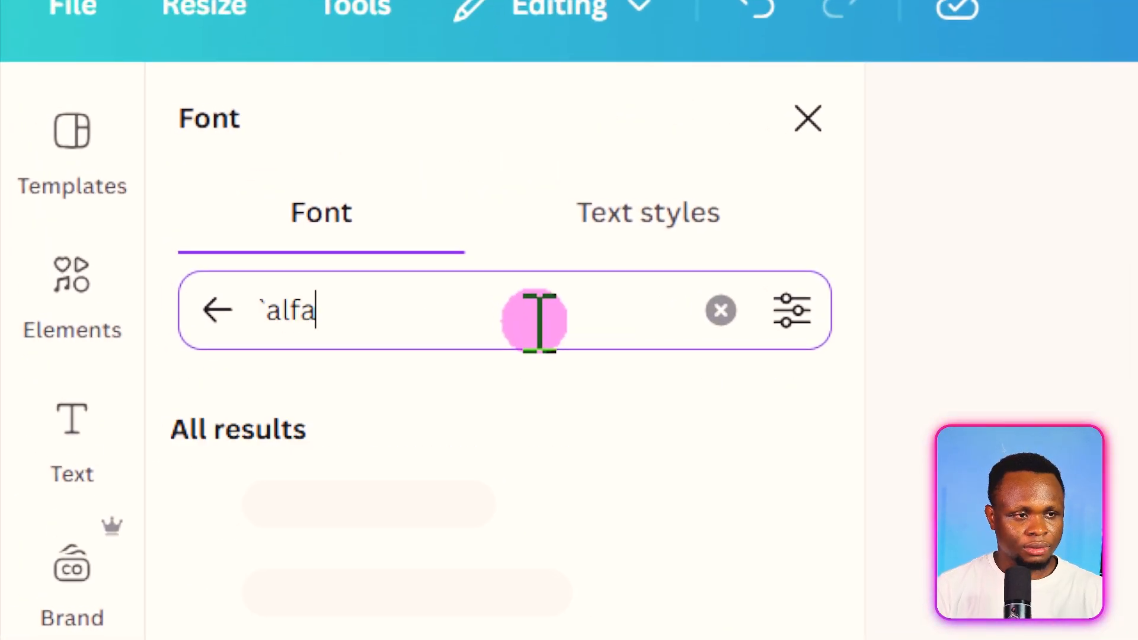
{"action": "key", "text": "Left"}
{"action": "key", "text": "Left"}
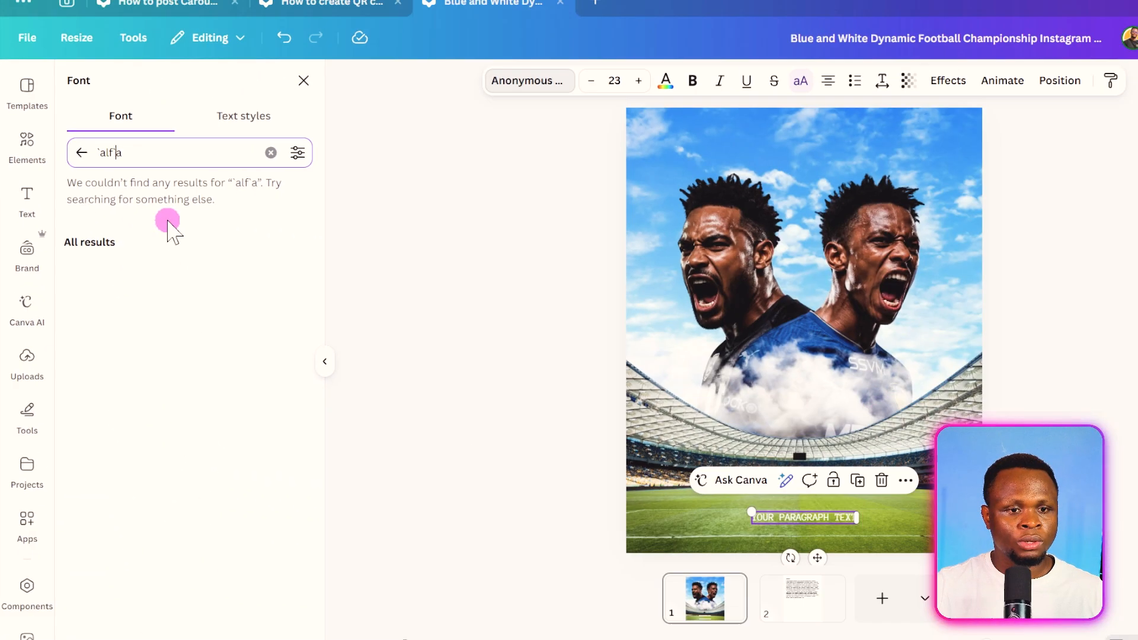
{"action": "type", "text": "`"}
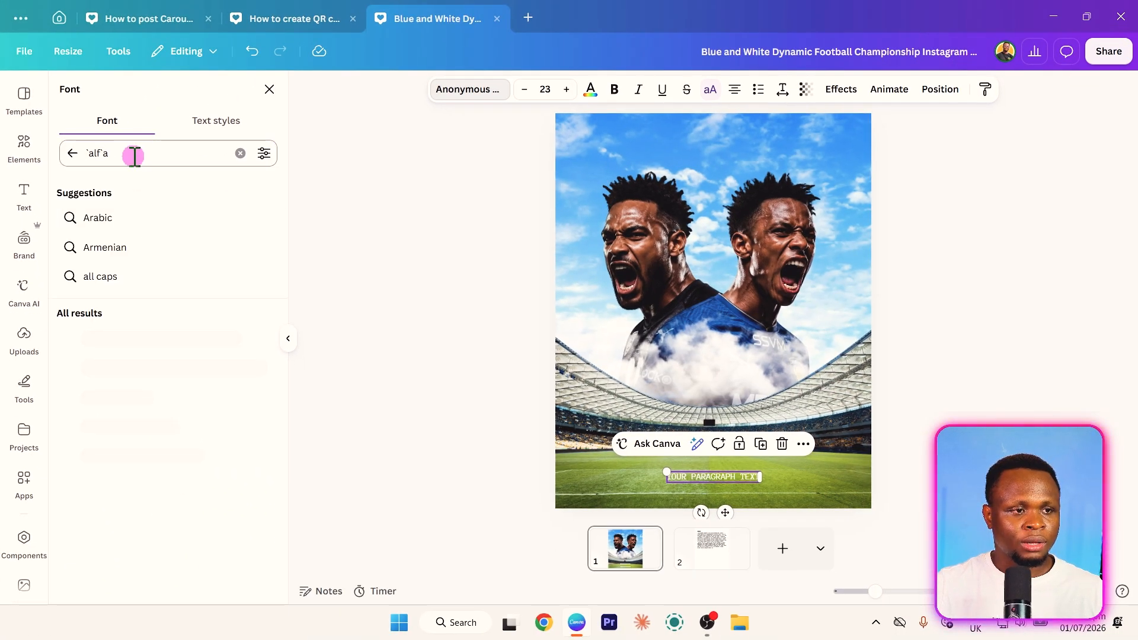
{"action": "double_click", "coordinate": [134, 157]}
{"action": "left_click", "coordinate": [148, 339]}
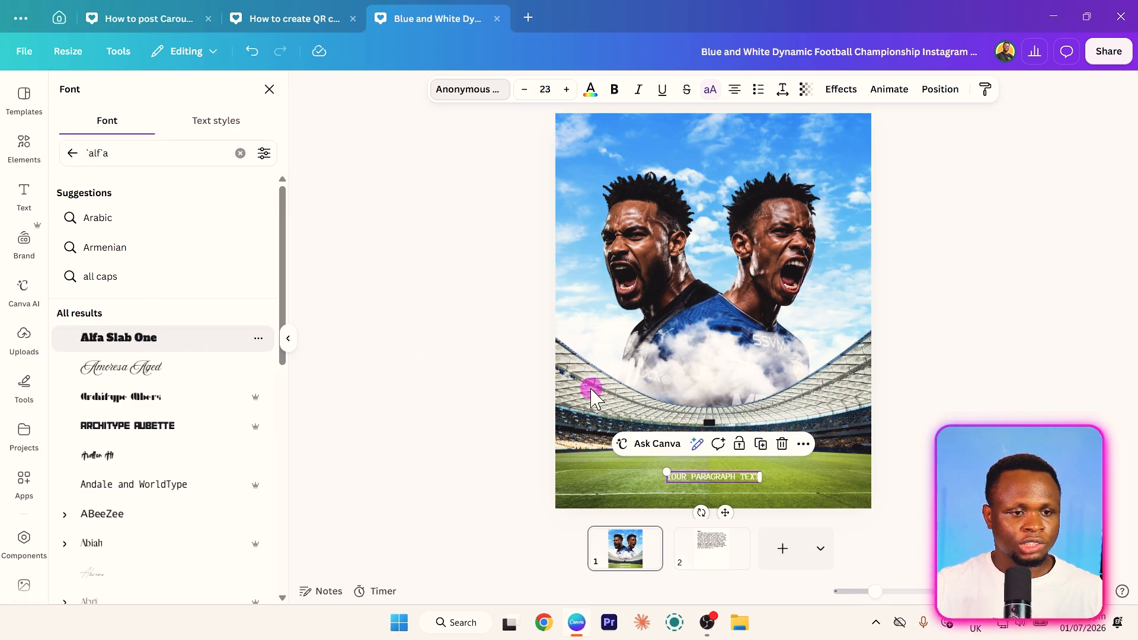
- Replace the Alfa Slab One placeholder with "FINAL" and enlarge it to font size 174 across the stadium stands
{"action": "left_click_drag", "start_coordinate": [724, 511], "coordinate": [714, 424]}
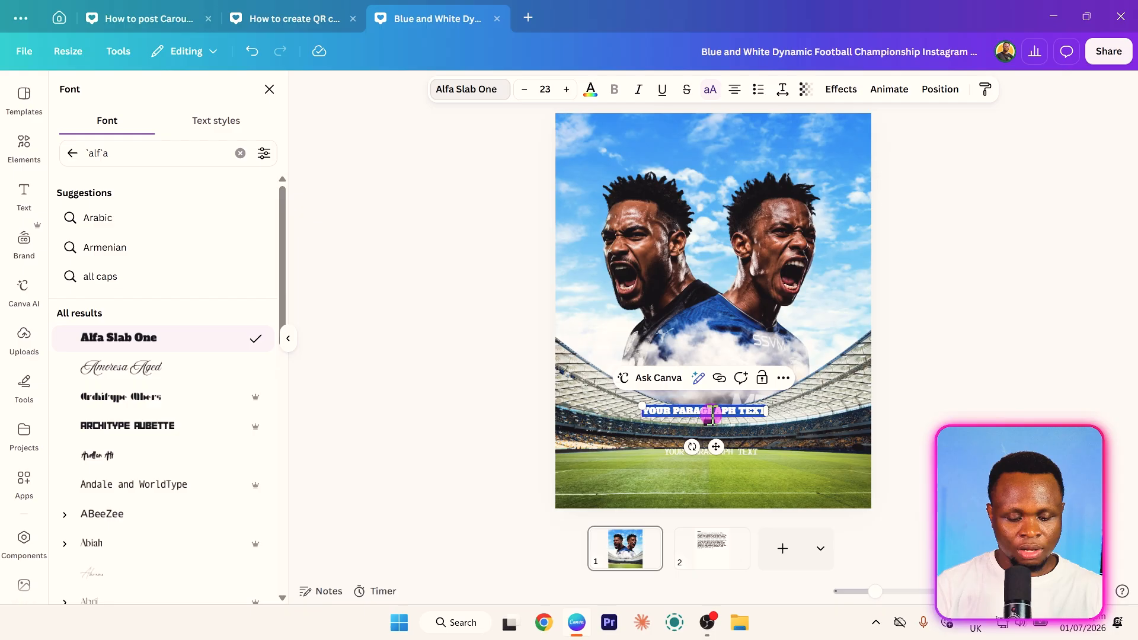
{"action": "type", "text": "FINAL"}
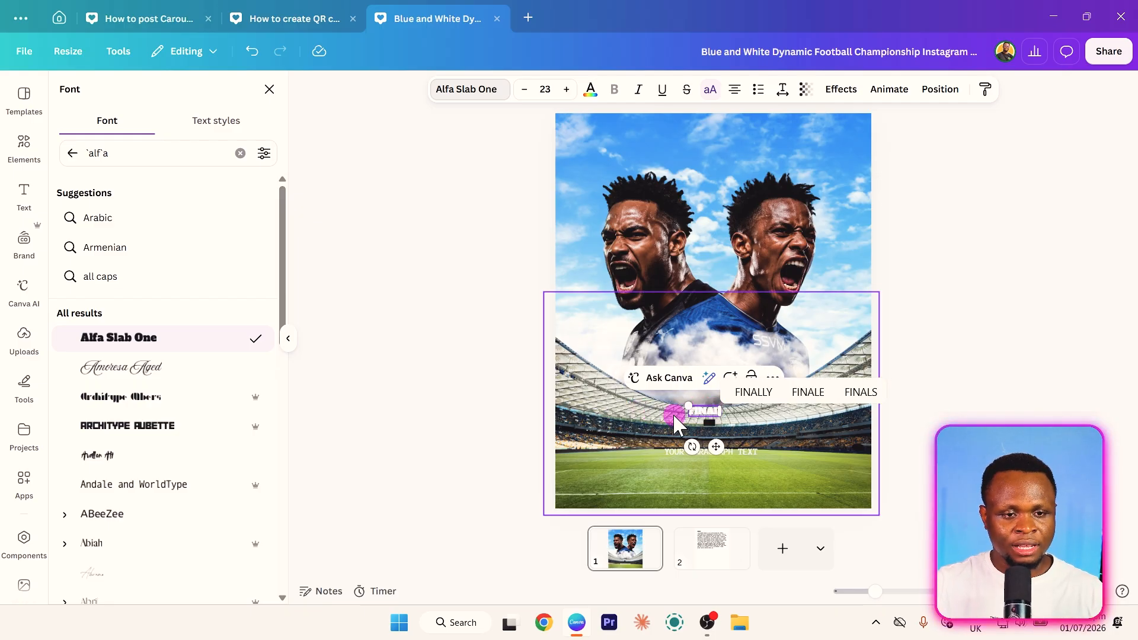
{"action": "left_click_drag", "start_coordinate": [683, 405], "coordinate": [582, 371]}
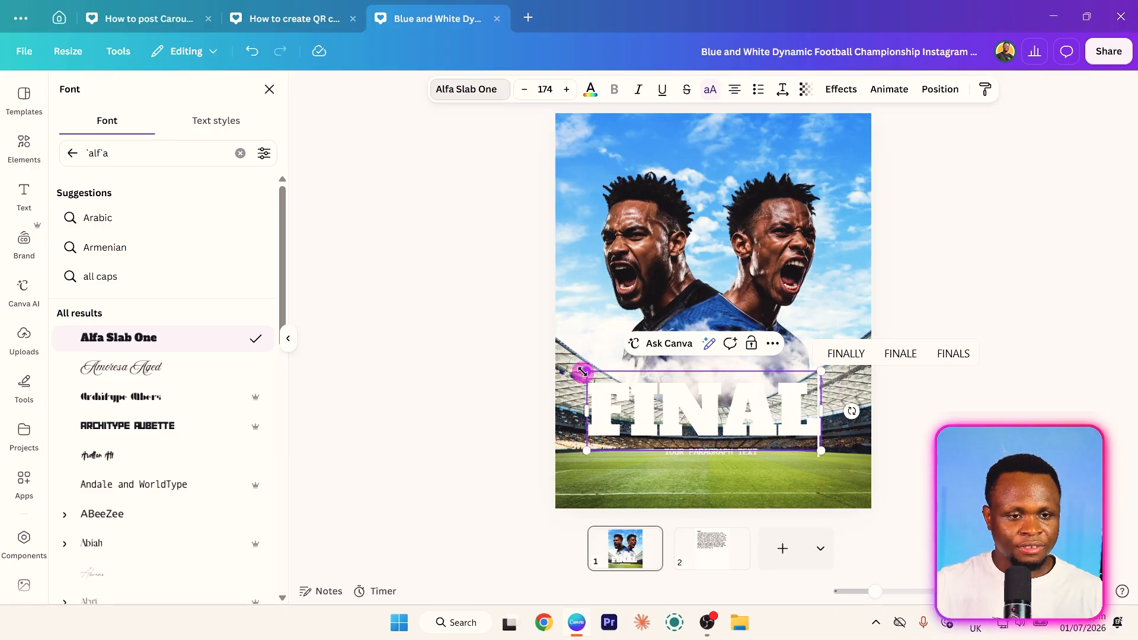
{"action": "left_click", "coordinate": [466, 445]}
{"action": "left_click", "coordinate": [702, 436]}
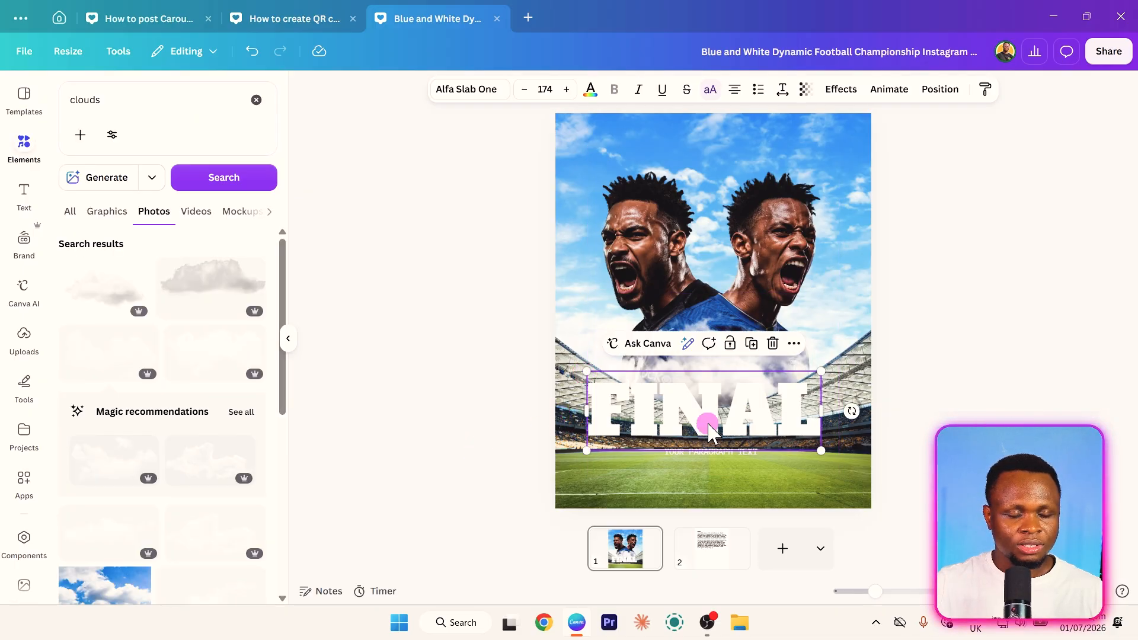
{"action": "left_click_drag", "start_coordinate": [704, 429], "coordinate": [710, 422]}
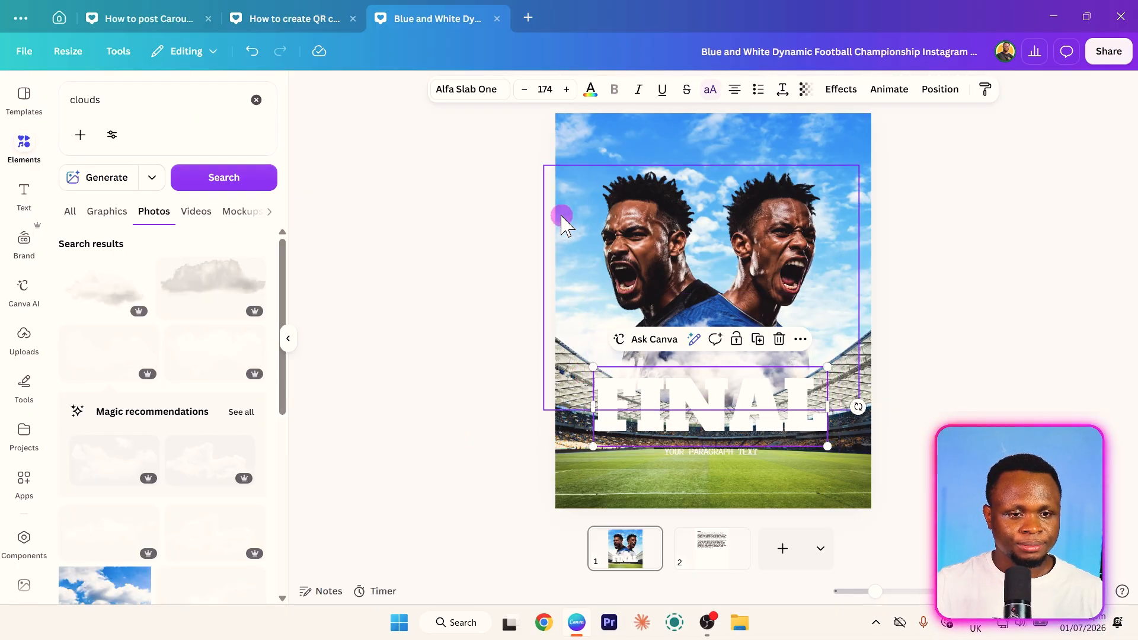
- Colour FINAL and the small placeholder text black, placing the placeholder just above FINAL
{"action": "left_click", "coordinate": [591, 90]}
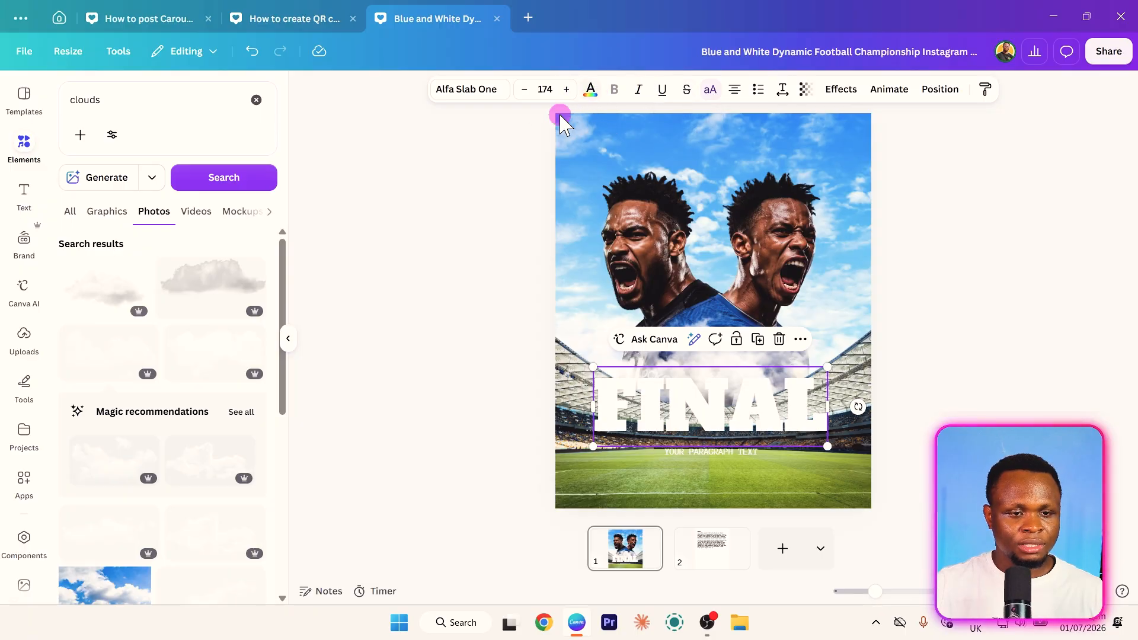
{"action": "left_click", "coordinate": [172, 188]}
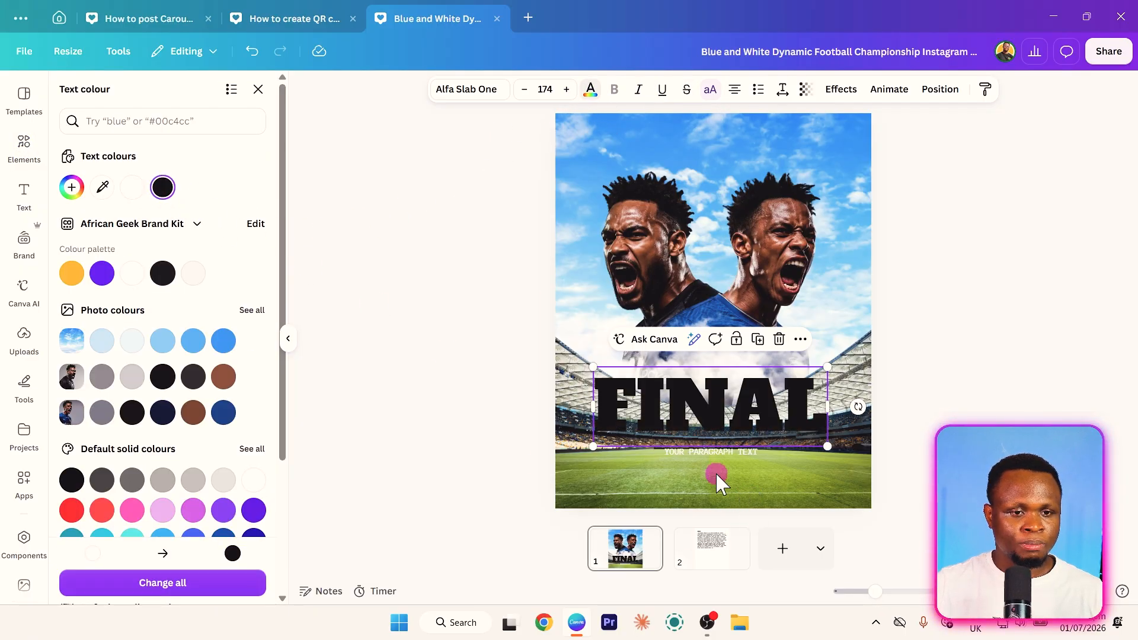
{"action": "left_click_drag", "start_coordinate": [697, 467], "coordinate": [696, 371]}
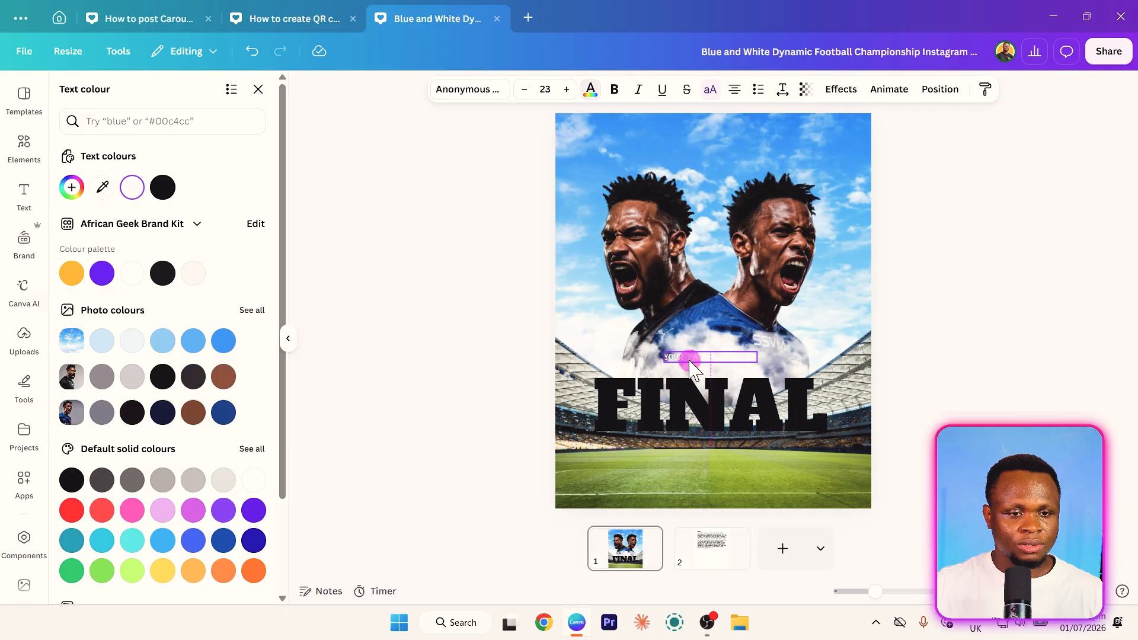
{"action": "left_click", "coordinate": [590, 92]}
{"action": "left_click", "coordinate": [590, 92]}
{"action": "left_click", "coordinate": [163, 188]}
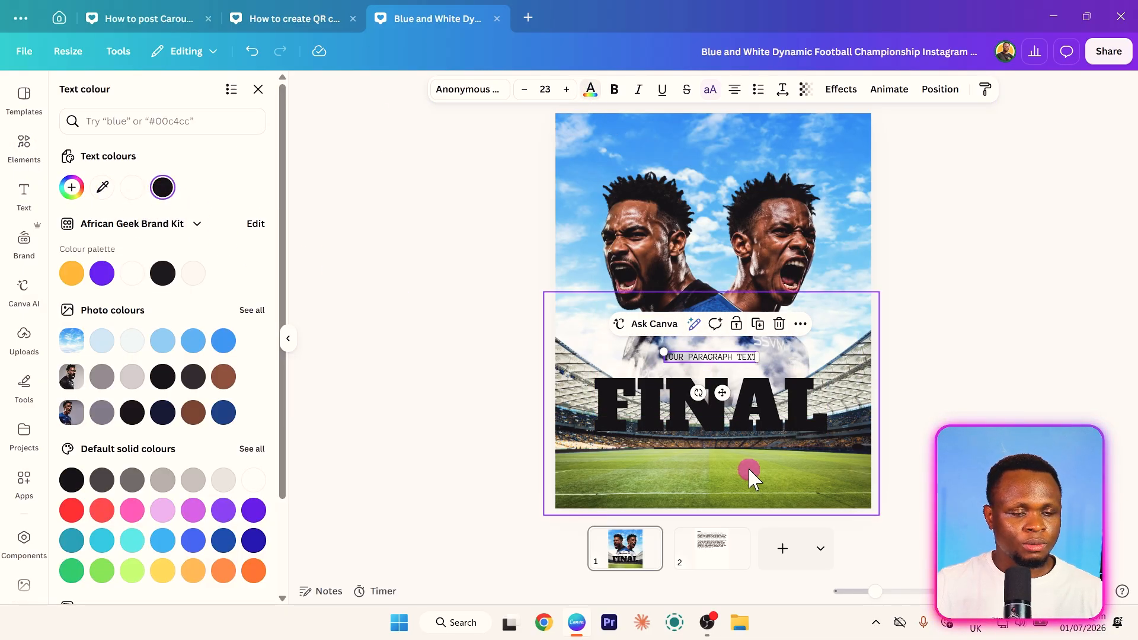
- Replace the small placeholder text above FINAL with "WORLD CHAMPIONSHIPS"
{"action": "left_click", "coordinate": [694, 377]}
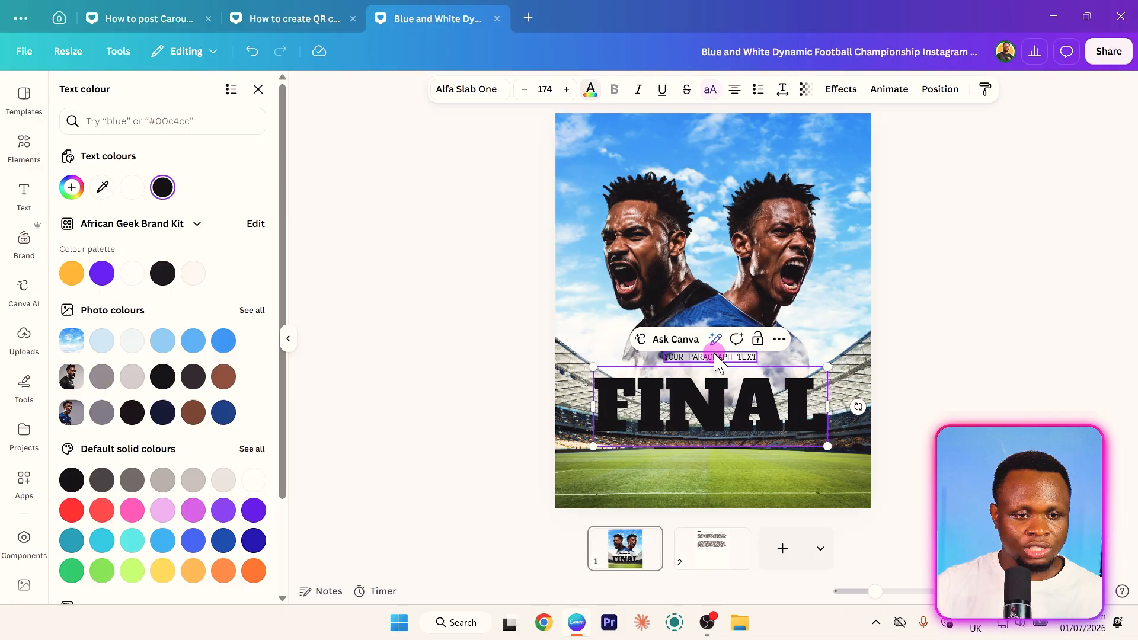
{"action": "left_click", "coordinate": [714, 357]}
{"action": "left_click", "coordinate": [715, 361]}
{"action": "left_click", "coordinate": [808, 376]}
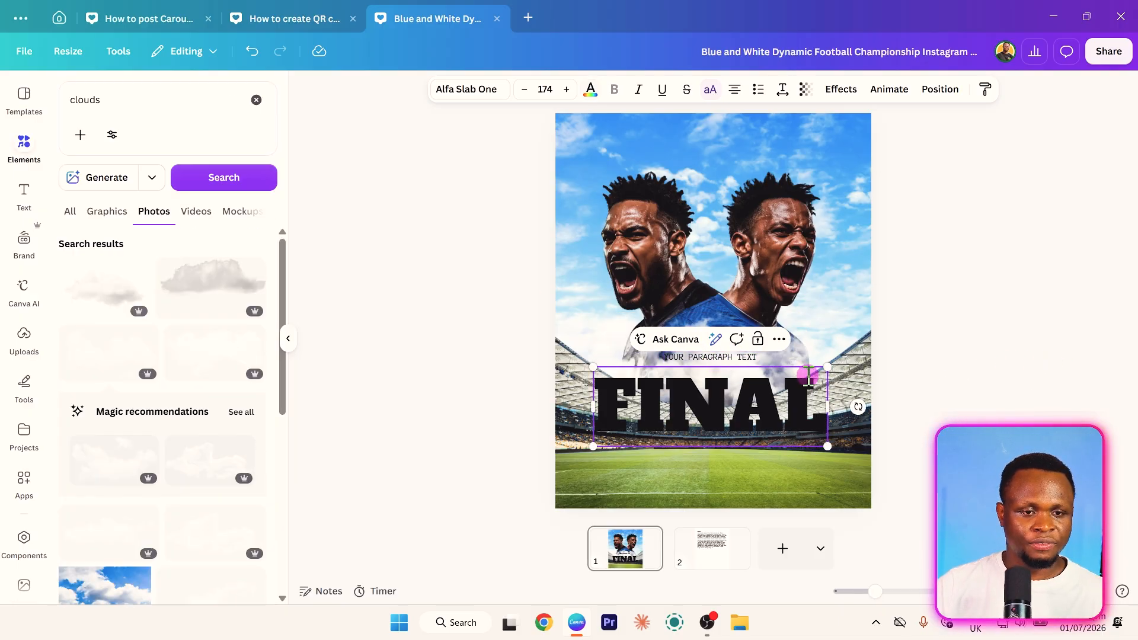
{"action": "left_click", "coordinate": [1069, 372]}
{"action": "double_click", "coordinate": [745, 356]}
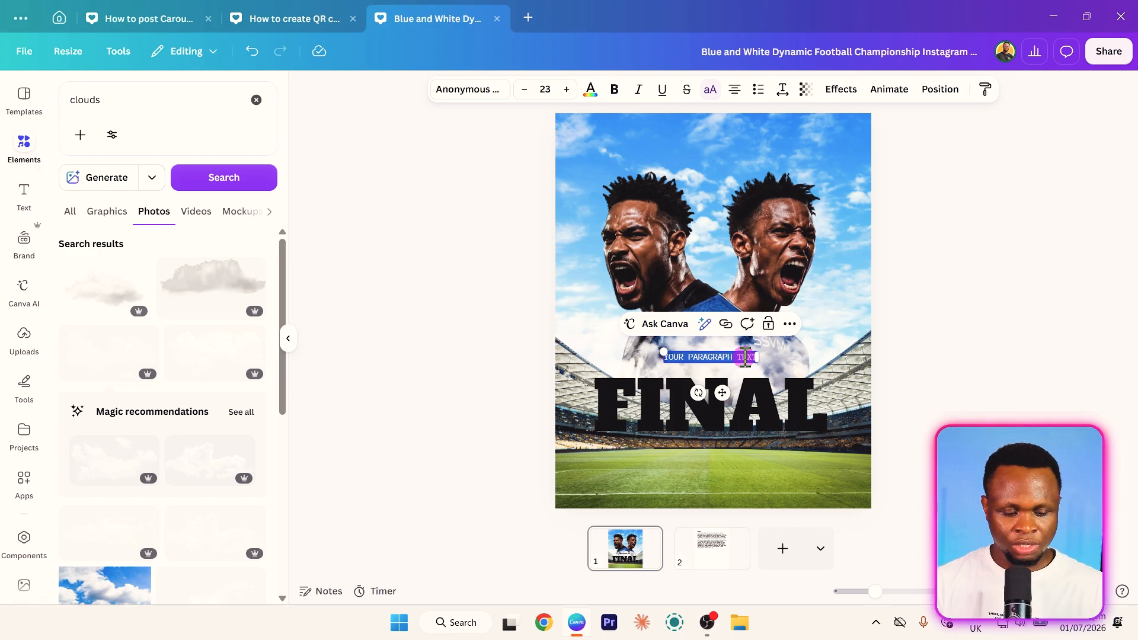
{"action": "type", "text": "WORLD C"}
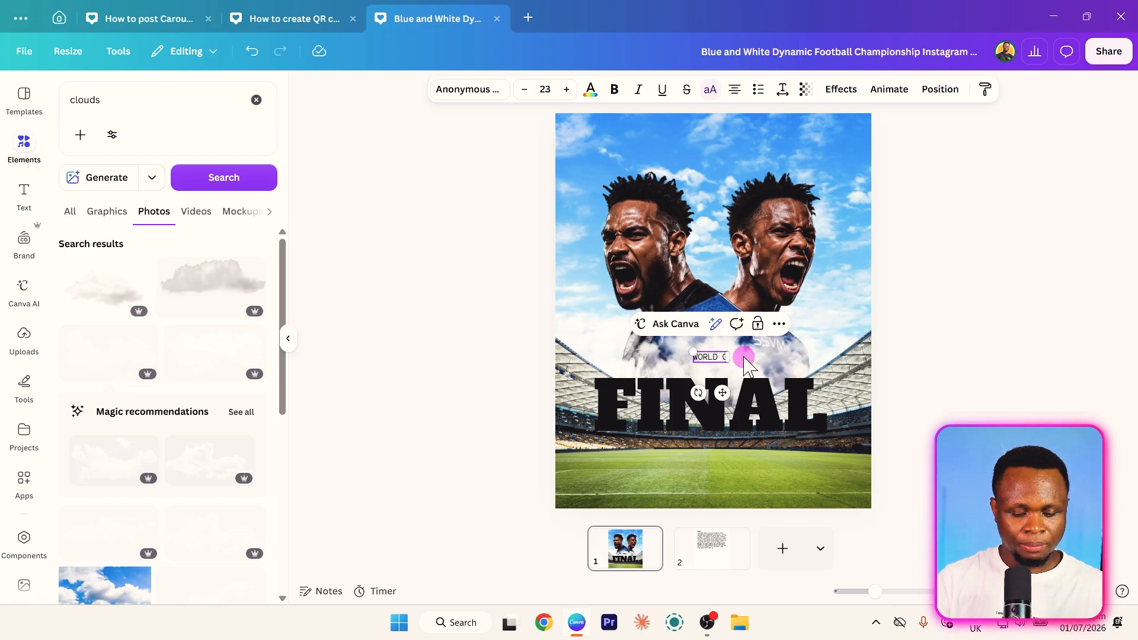
{"action": "type", "text": "HAMPIONSHIPS"}
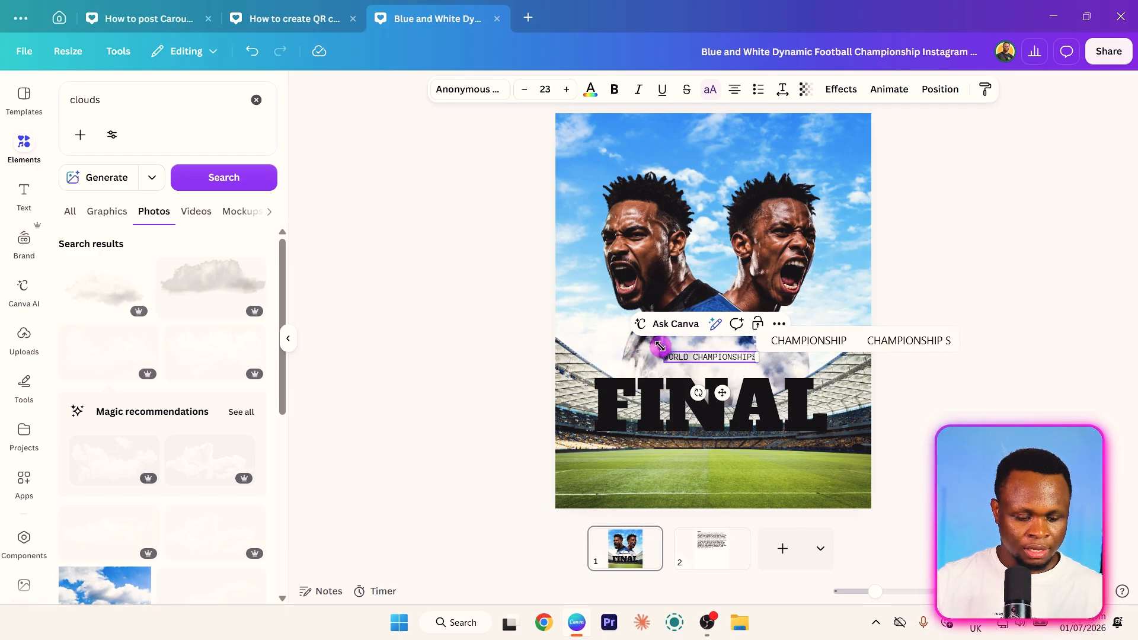
- Enlarge WORLD CHAMPIONSHIPS to font size 37.9 and move it down close to FINAL
{"action": "left_click_drag", "start_coordinate": [660, 346], "coordinate": [633, 349]}
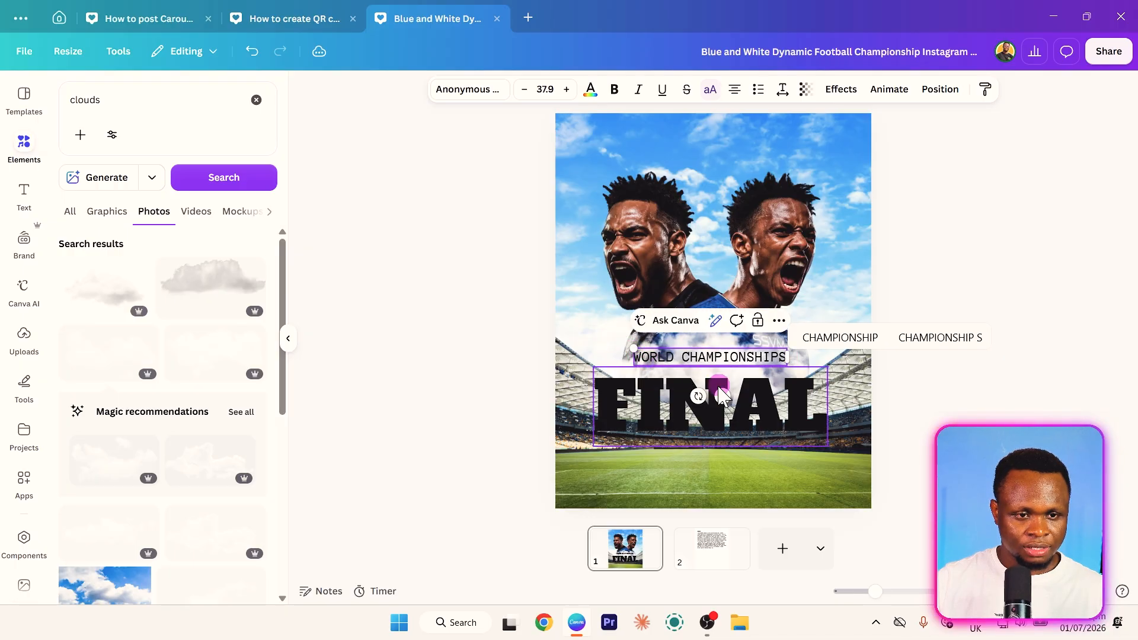
{"action": "mouse_move", "coordinate": [722, 395]}
{"action": "left_mouse_down"}
{"action": "mouse_move", "coordinate": [693, 399]}
{"action": "mouse_move", "coordinate": [719, 404]}
{"action": "left_mouse_up"}
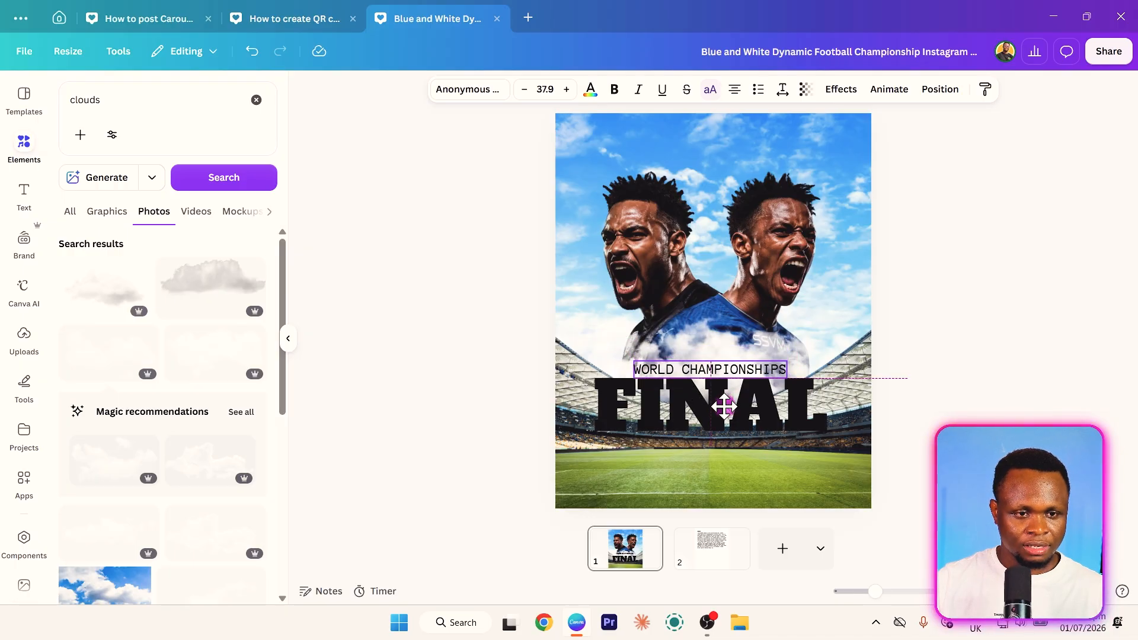
{"action": "left_click", "coordinate": [449, 391]}
- Search the fonts for "lastica" and apply Lastica to WORLD CHAMPIONSHIPS
{"action": "left_click", "coordinate": [735, 367]}
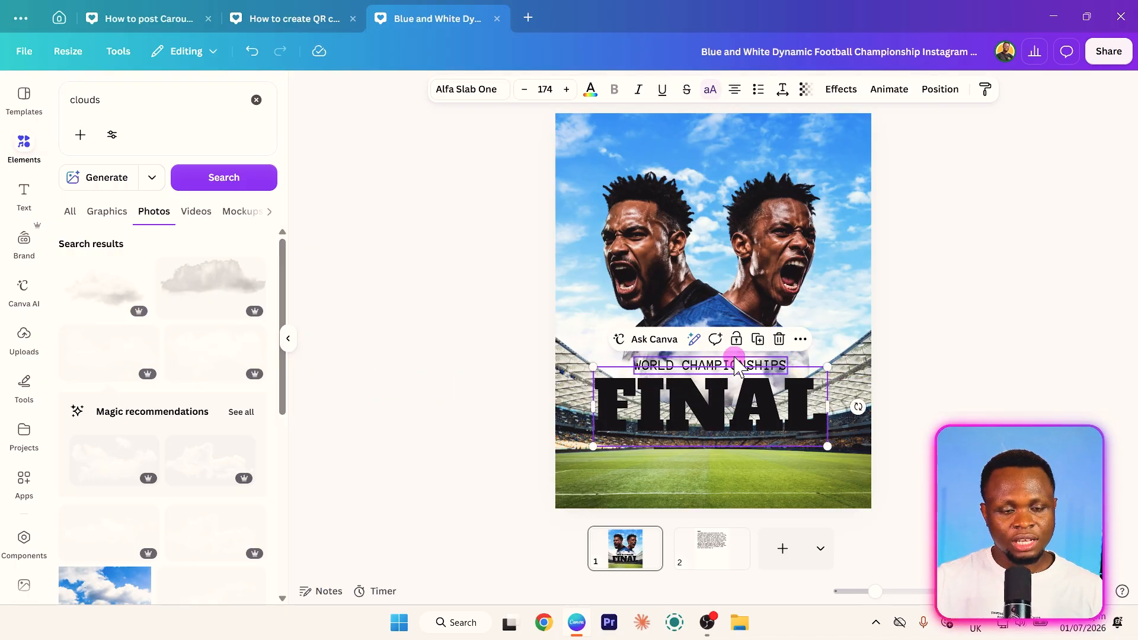
{"action": "left_click", "coordinate": [736, 366]}
{"action": "left_click", "coordinate": [475, 89]}
{"action": "type", "text": "`alf`a"}
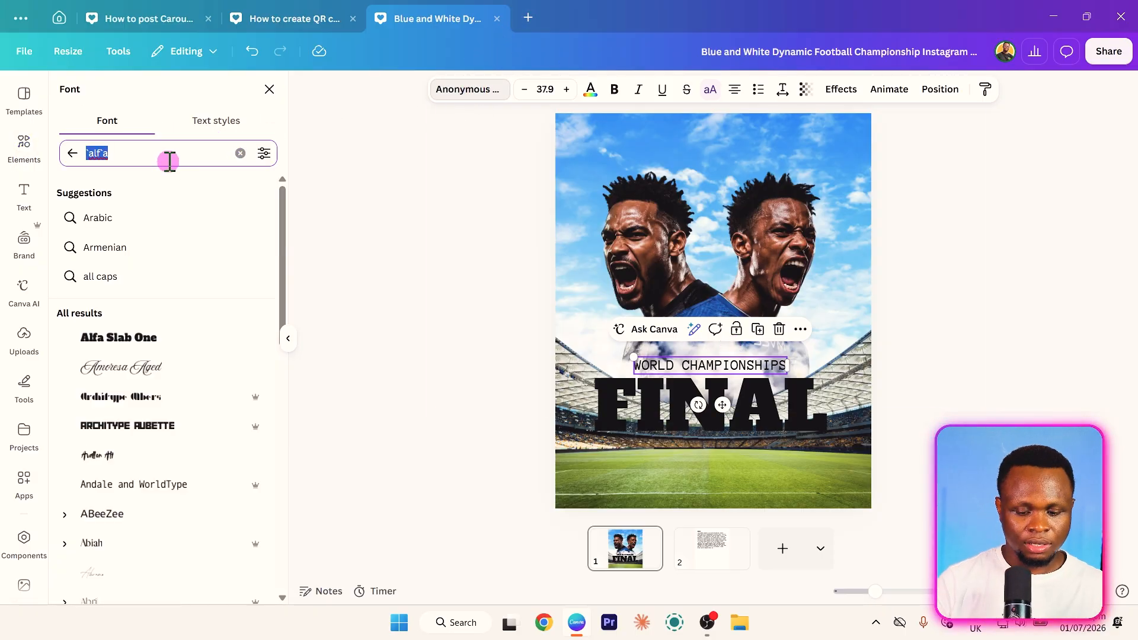
{"action": "type", "text": "`la"}
{"action": "type", "text": "s"}
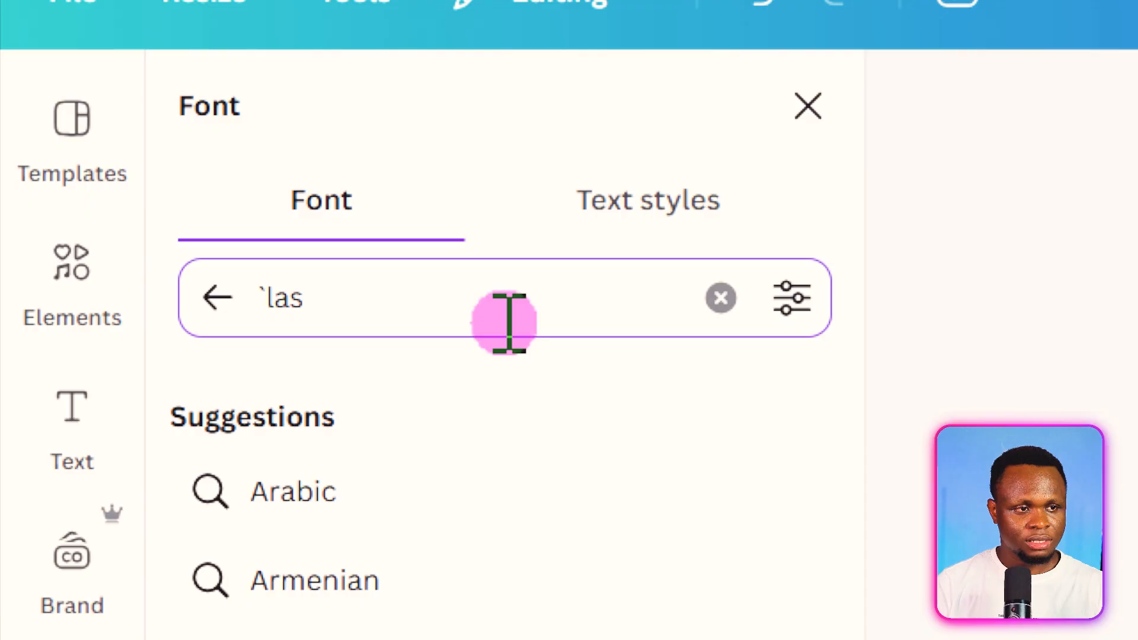
{"action": "type", "text": "tica"}
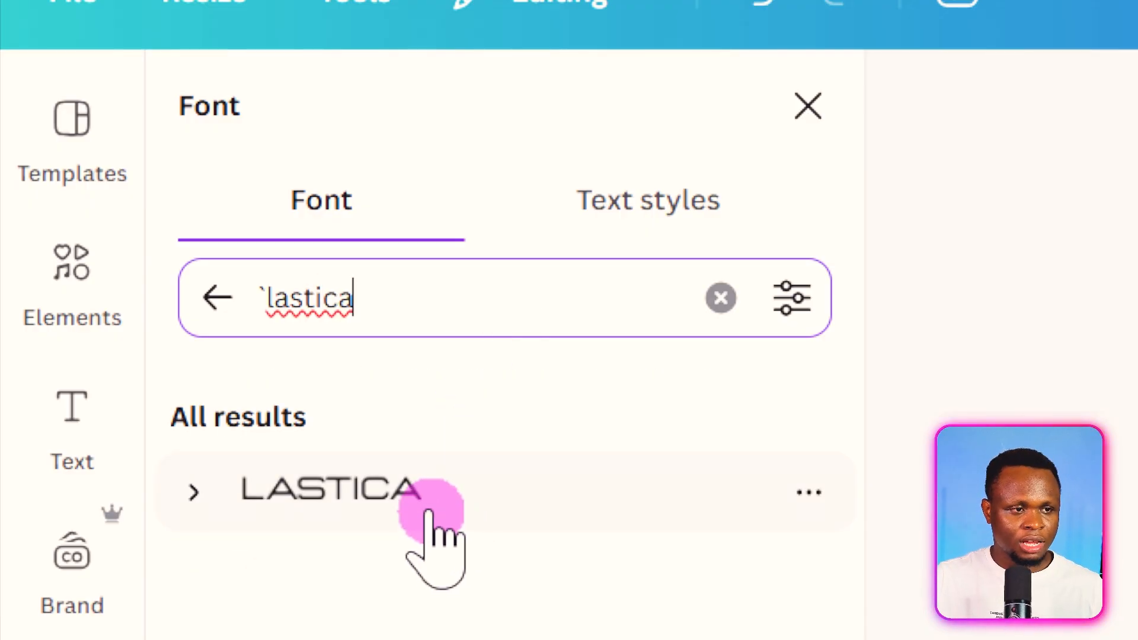
{"action": "left_click", "coordinate": [426, 511]}
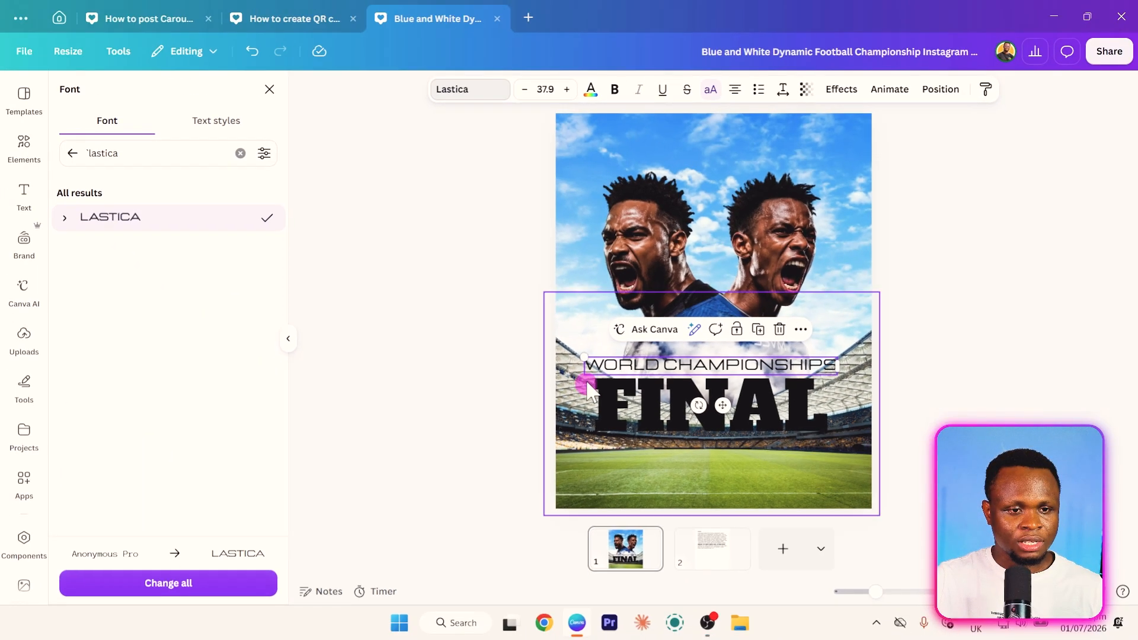
- Shrink WORLD CHAMPIONSHIPS to font size 30.6 and position it just above FINAL
{"action": "left_click_drag", "start_coordinate": [585, 356], "coordinate": [611, 366]}
{"action": "left_click_drag", "start_coordinate": [722, 406], "coordinate": [717, 406]}
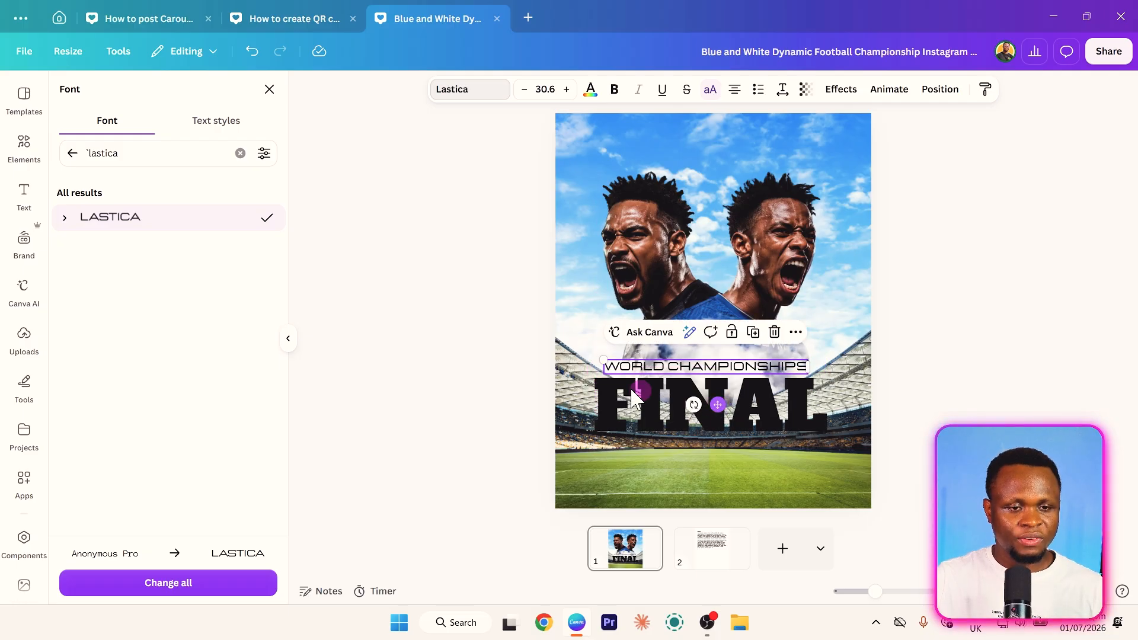
{"action": "left_click", "coordinate": [380, 421]}
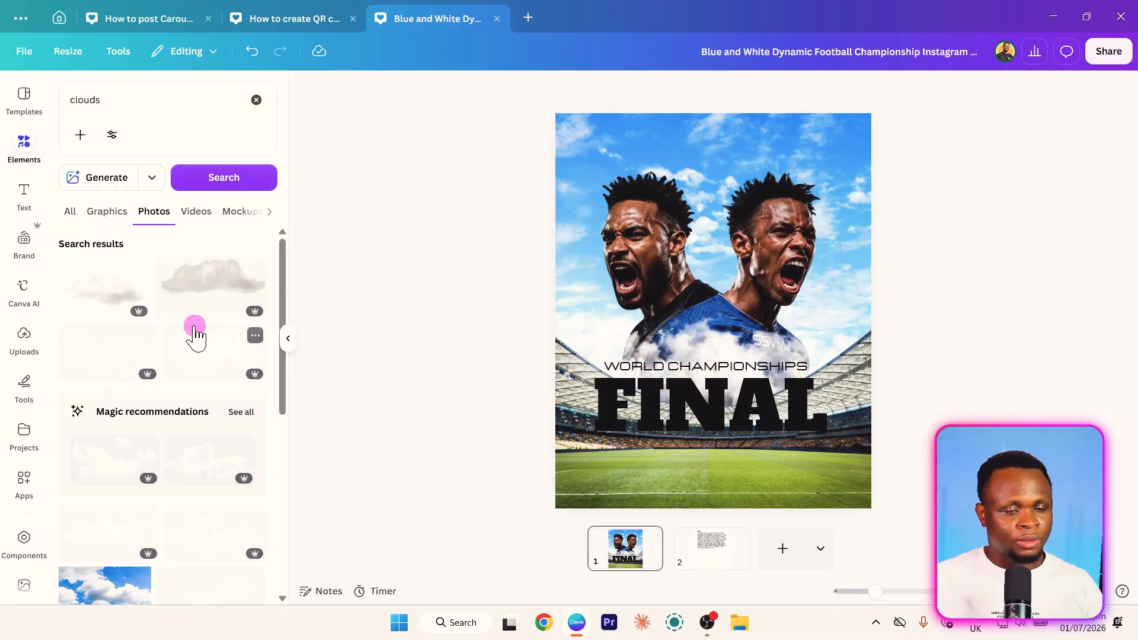
- Search the photo elements for "ghana"
{"action": "left_click", "coordinate": [24, 146]}
{"action": "left_click", "coordinate": [24, 145]}
{"action": "left_click", "coordinate": [99, 97]}
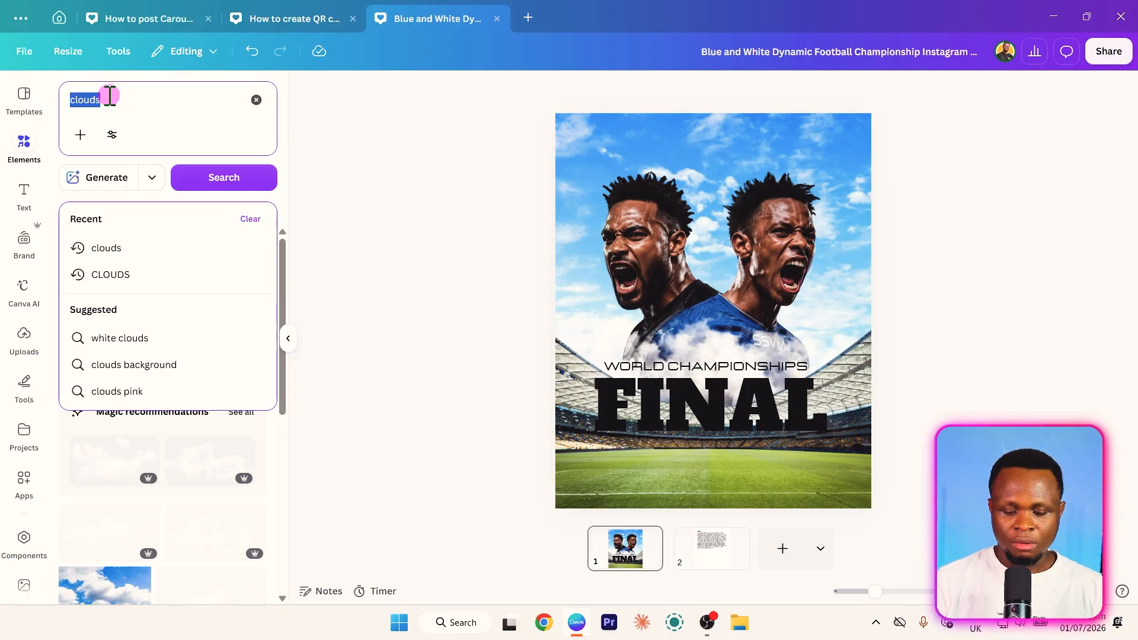
{"action": "type", "text": "ghana"}
{"action": "key", "text": "Return"}
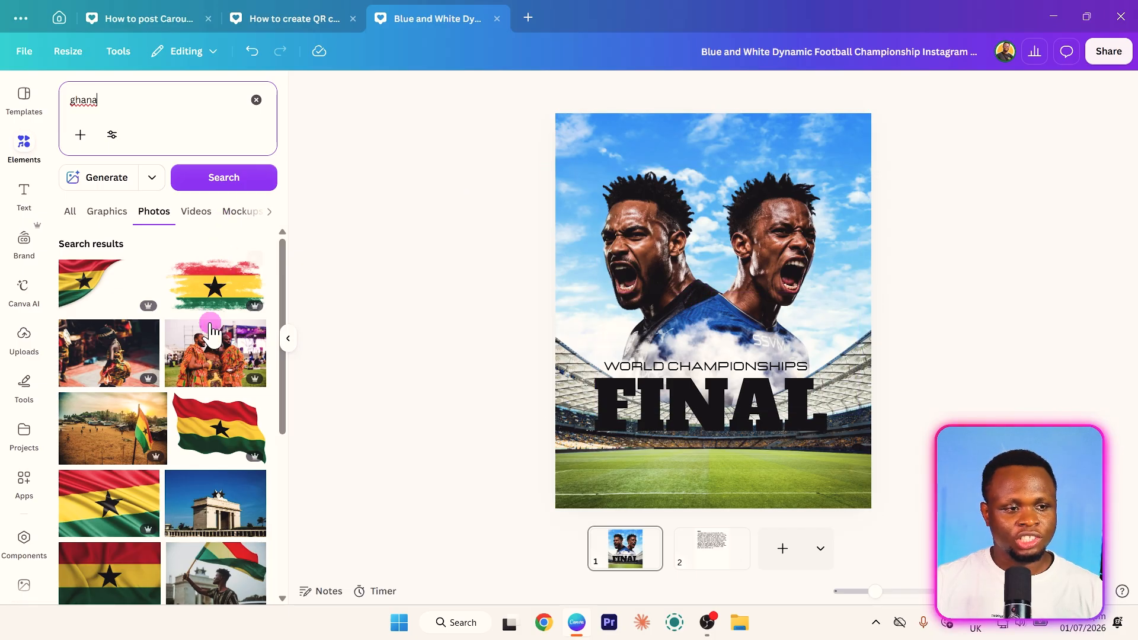
- Show the ghana results as graphics, add the rounded-corner Ghana flag to the poster and move it down to the FINAL title
{"action": "scroll", "coordinate": [186, 391], "scroll_direction": "down", "scroll_amount": 1}
{"action": "scroll", "coordinate": [186, 399], "scroll_direction": "down", "scroll_amount": 2}
{"action": "left_click", "coordinate": [115, 212]}
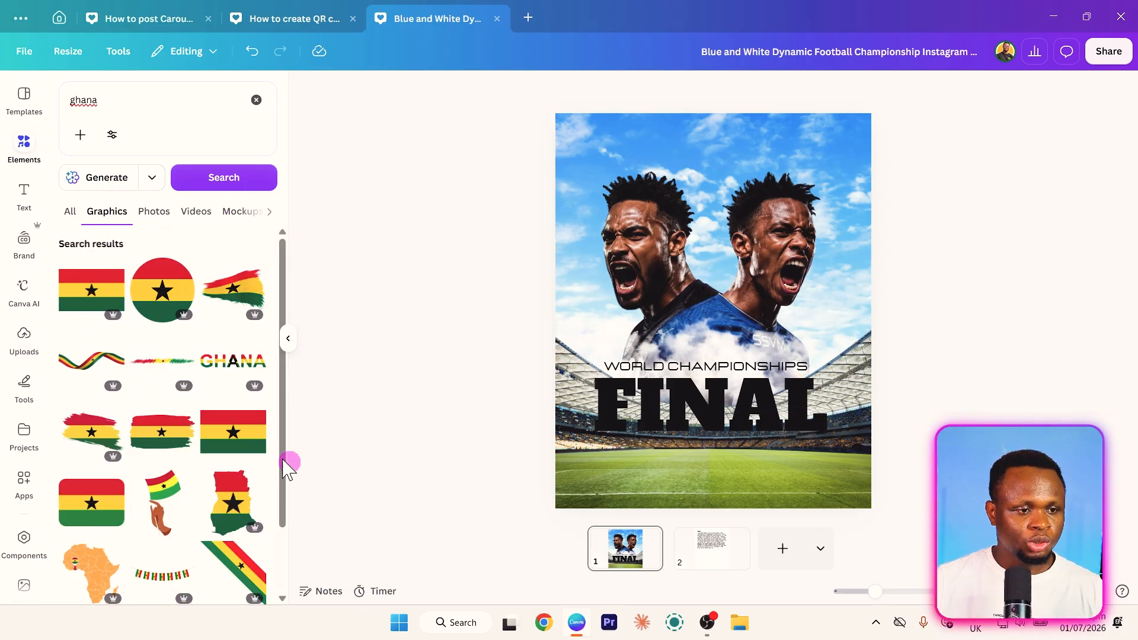
{"action": "left_click", "coordinate": [79, 522]}
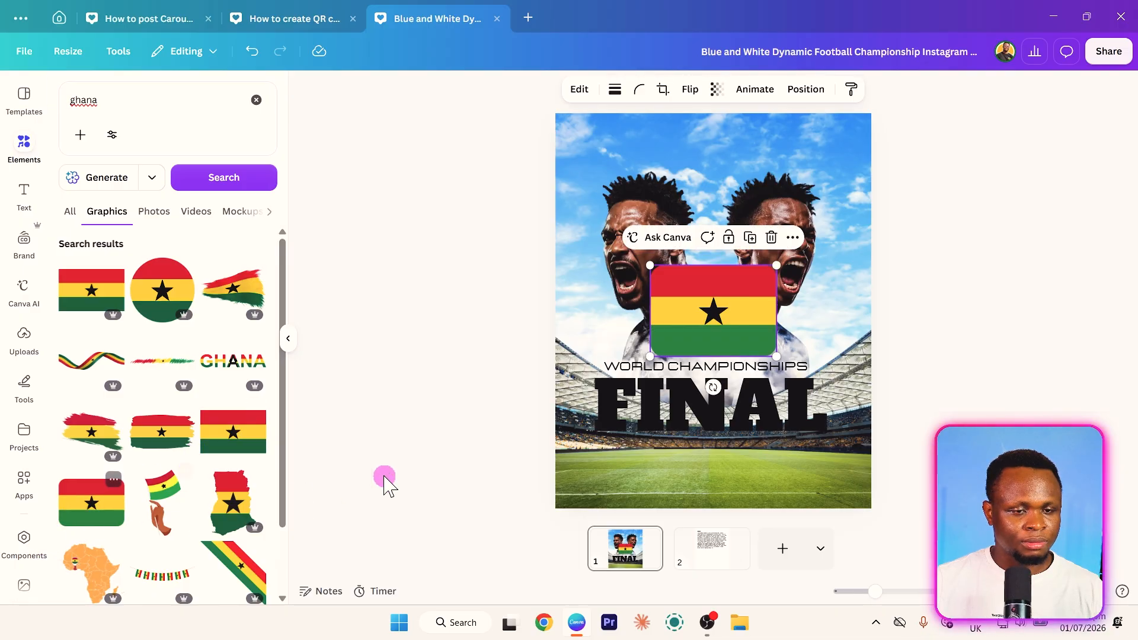
{"action": "left_click_drag", "start_coordinate": [713, 337], "coordinate": [719, 432]}
- Add the DR Congo flag from the recommended graphics and place it directly beside the Ghana flag, to its right
{"action": "left_click", "coordinate": [79, 95]}
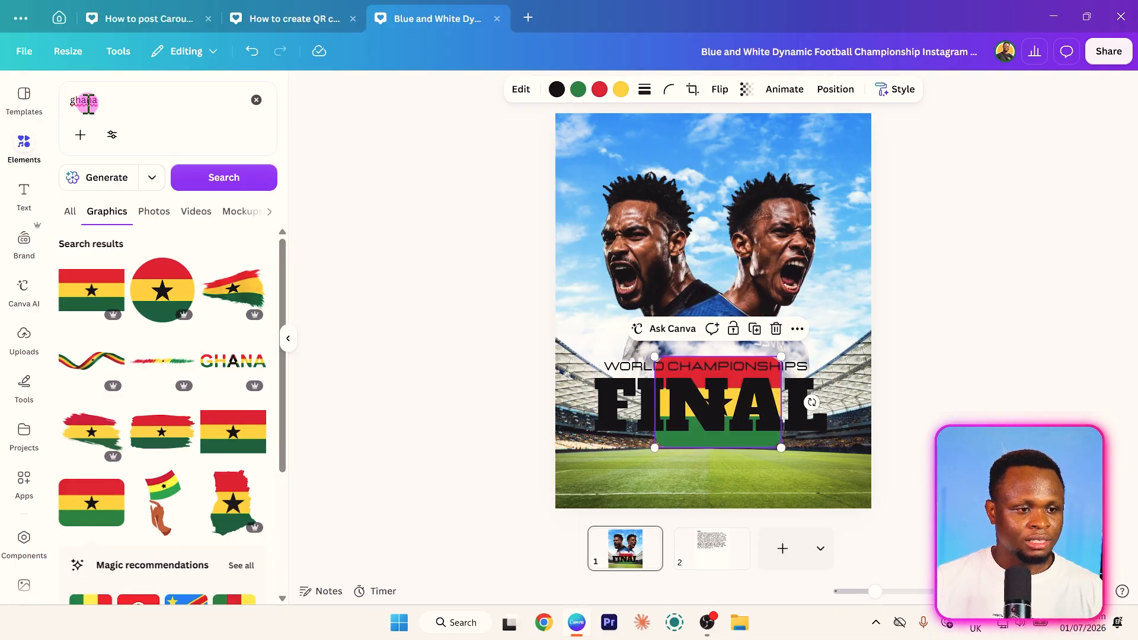
{"action": "scroll", "coordinate": [181, 329], "scroll_direction": "down", "scroll_amount": 5}
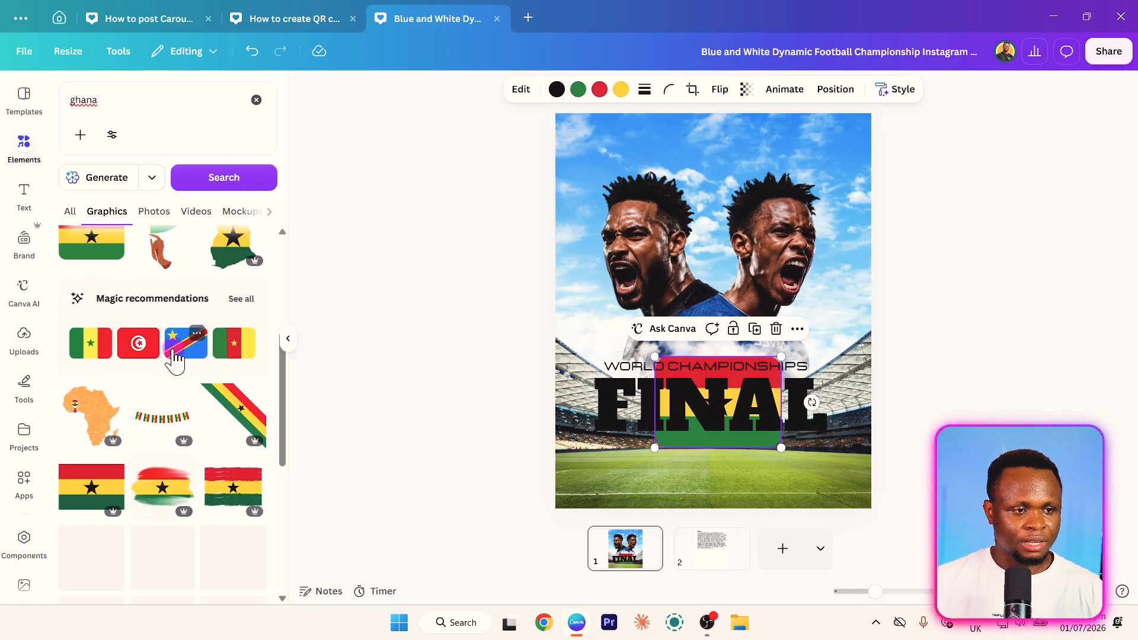
{"action": "left_click", "coordinate": [175, 350]}
{"action": "left_click_drag", "start_coordinate": [724, 314], "coordinate": [862, 446]}
{"action": "left_click_drag", "start_coordinate": [682, 444], "coordinate": [644, 466]}
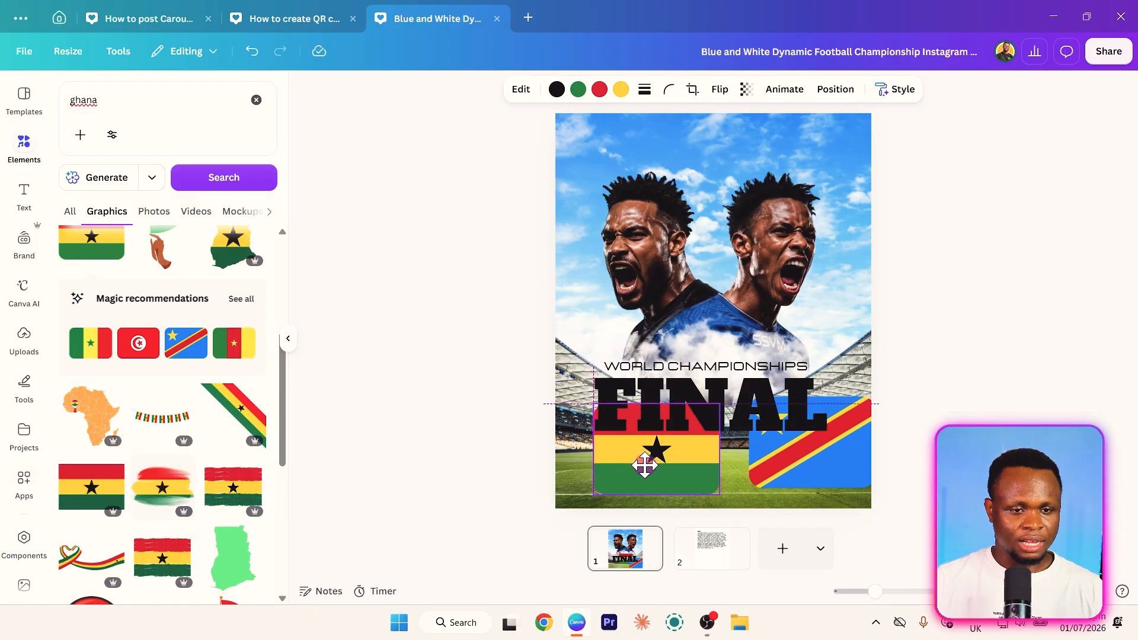
{"action": "left_click_drag", "start_coordinate": [793, 468], "coordinate": [765, 476]}
- Shrink both flags together, leave a small gap between them and centre the pair just below FINAL
{"action": "left_click", "coordinate": [691, 482], "text": "shift"}
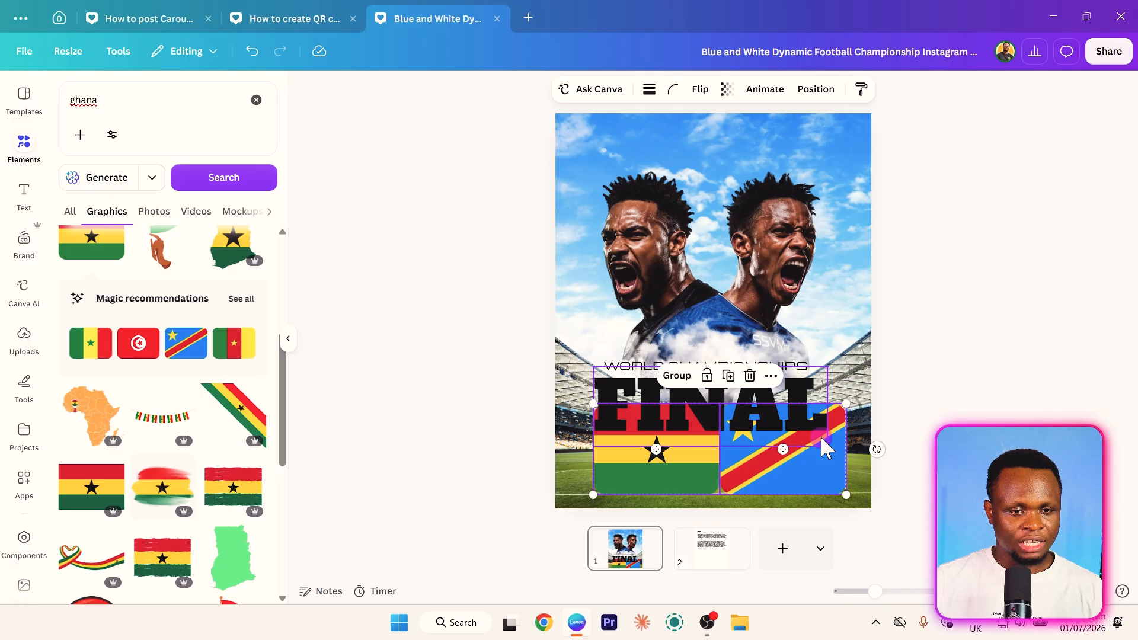
{"action": "left_click_drag", "start_coordinate": [846, 403], "coordinate": [676, 458]}
{"action": "left_click", "coordinate": [419, 449]}
{"action": "left_click", "coordinate": [738, 459], "text": "shift"}
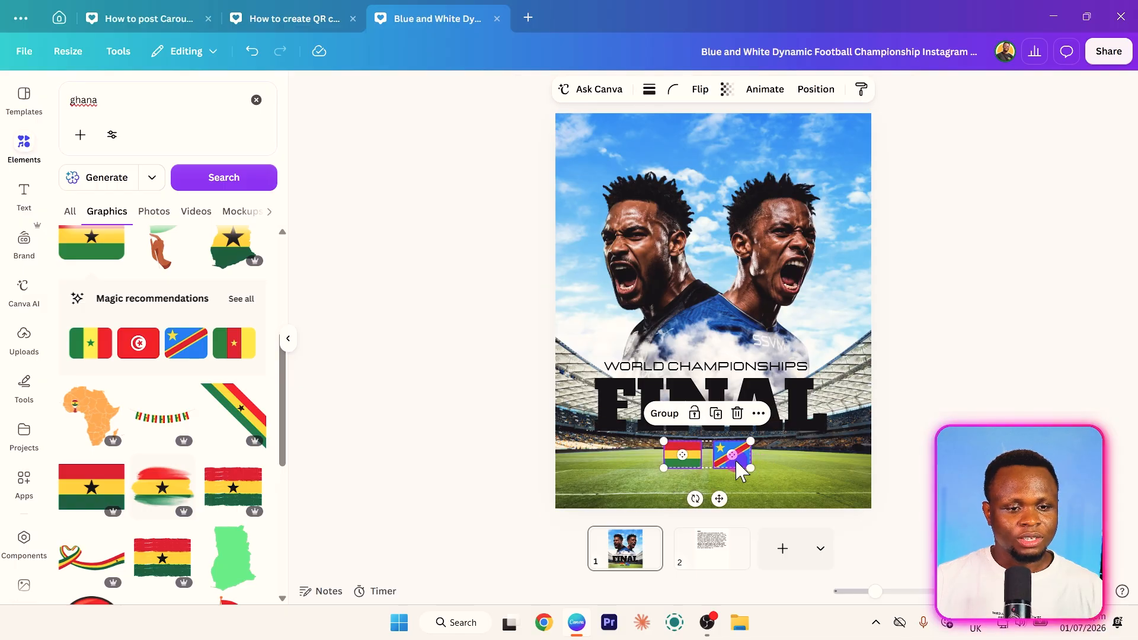
{"action": "left_click_drag", "start_coordinate": [725, 502], "coordinate": [733, 501]}
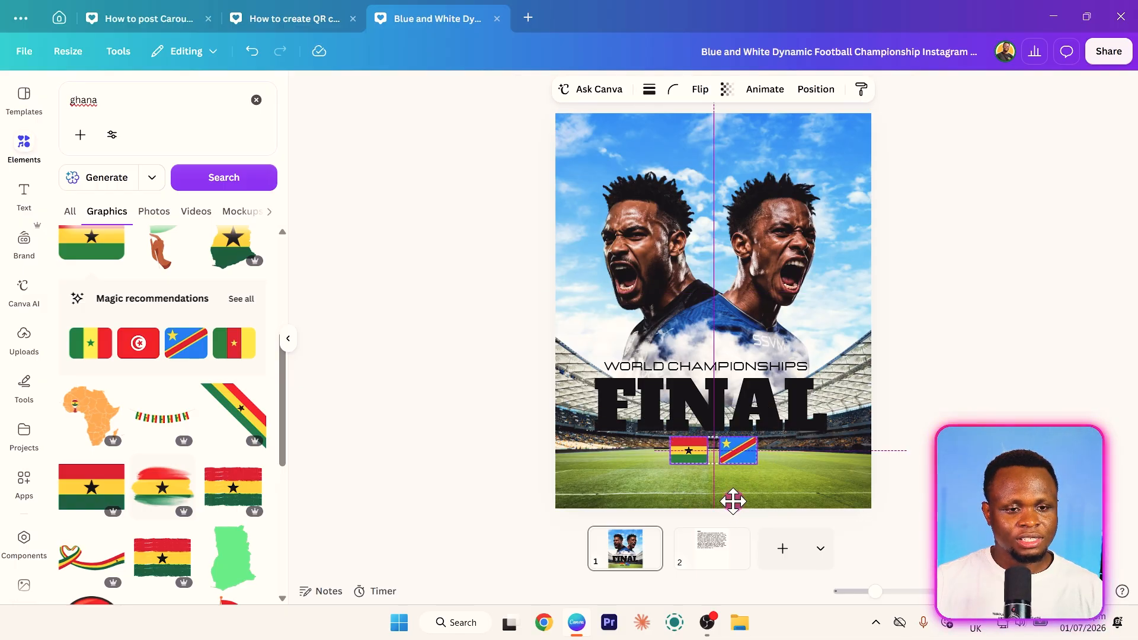
{"action": "left_click", "coordinate": [478, 431]}
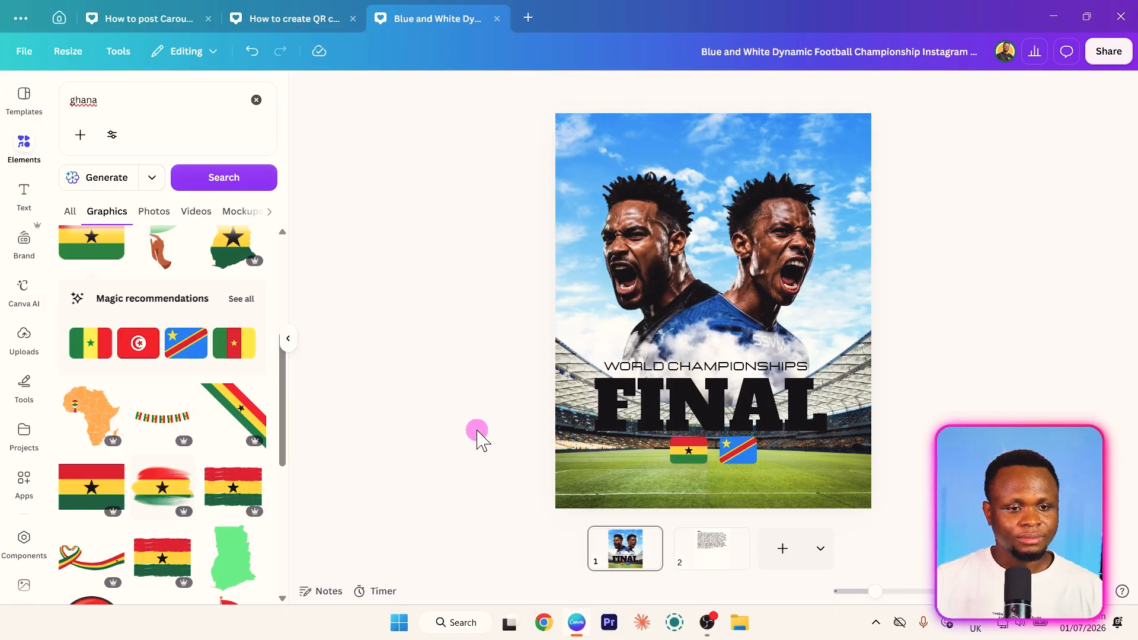
- Duplicate the FINAL text, move the copy down over the flags and replace its text with V
{"action": "left_click", "coordinate": [691, 396]}
{"action": "key", "text": "ctrl+d"}
{"action": "left_click_drag", "start_coordinate": [700, 403], "coordinate": [707, 442]}
{"action": "double_click", "coordinate": [707, 442]}
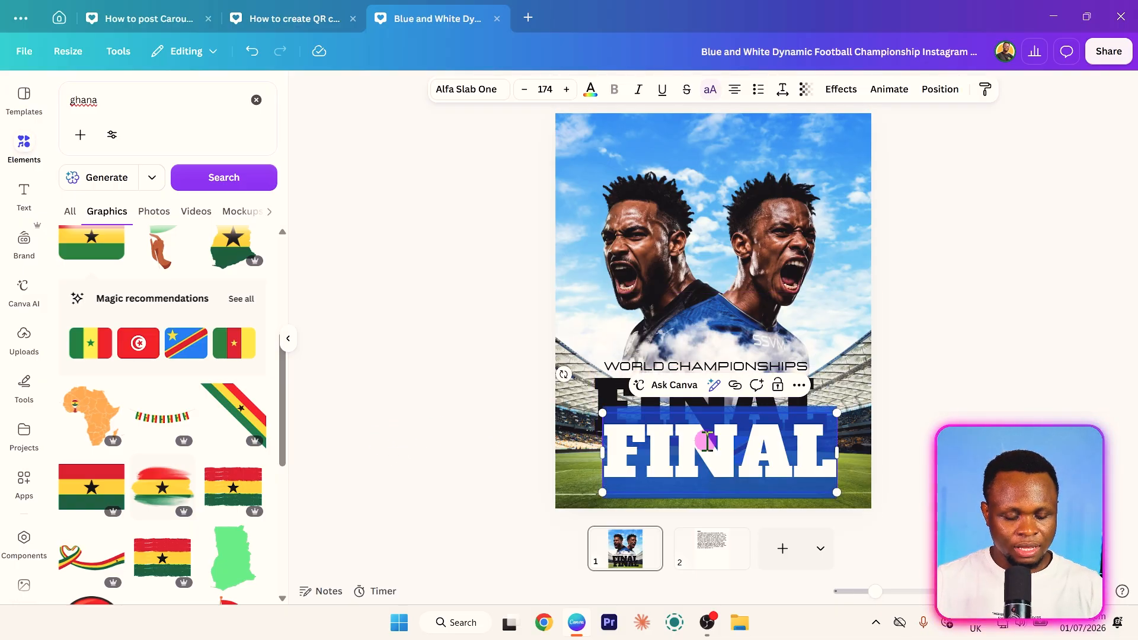
{"action": "type", "text": "V"}
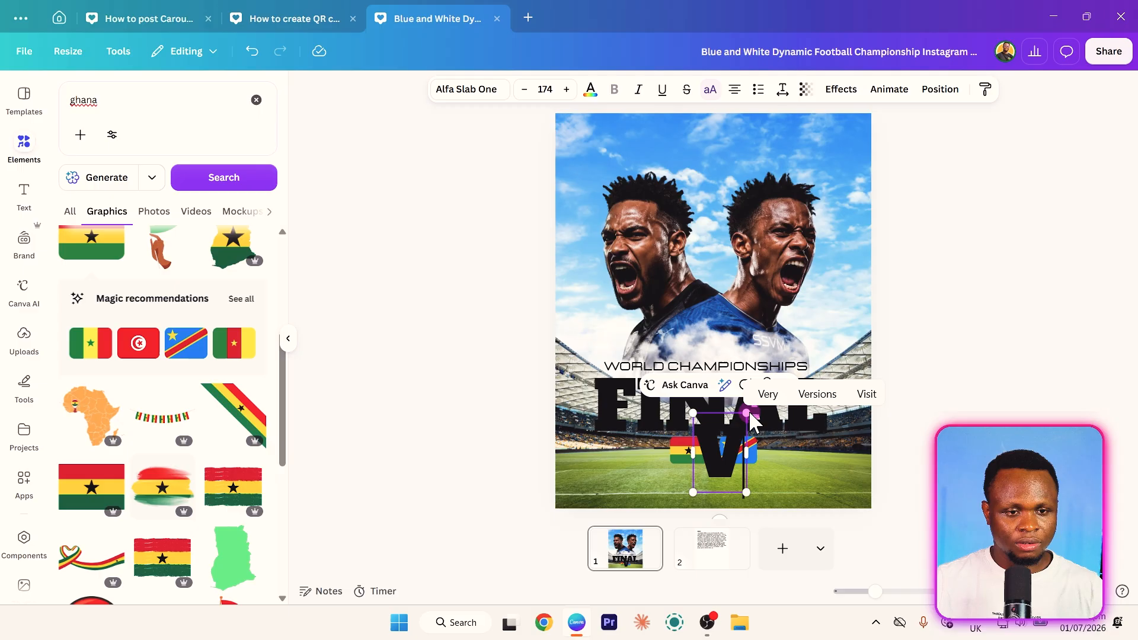
{"action": "left_click", "coordinate": [498, 436]}
- Reduce the V to font size 47.7, place it between the flags and align it to the page's horizontal centre
{"action": "left_click", "coordinate": [723, 452]}
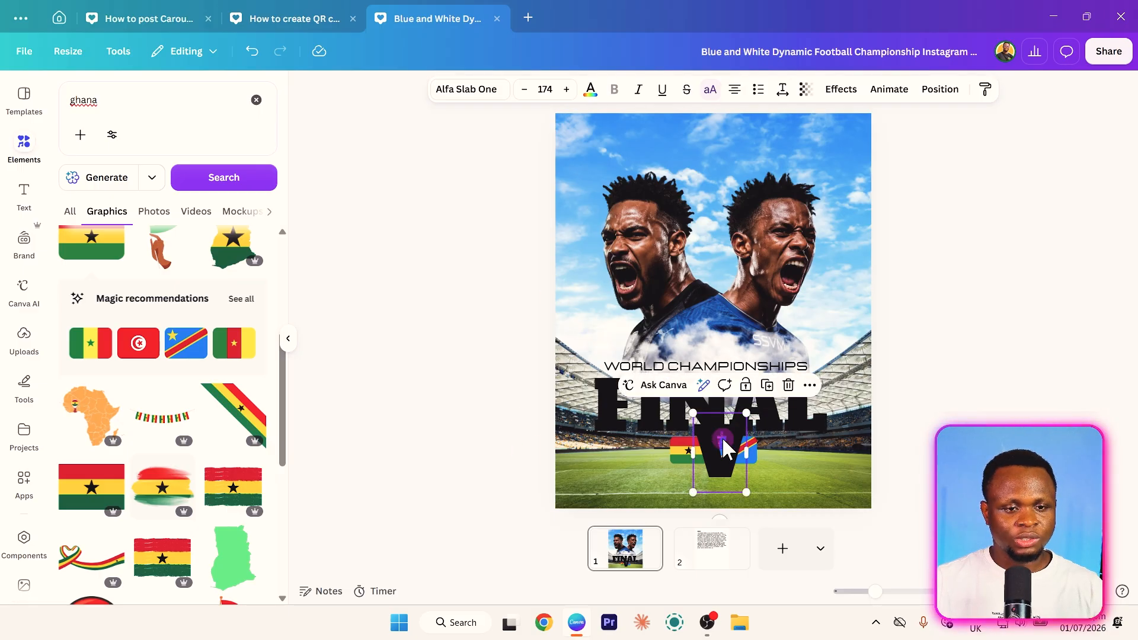
{"action": "left_click_drag", "start_coordinate": [748, 417], "coordinate": [726, 489]}
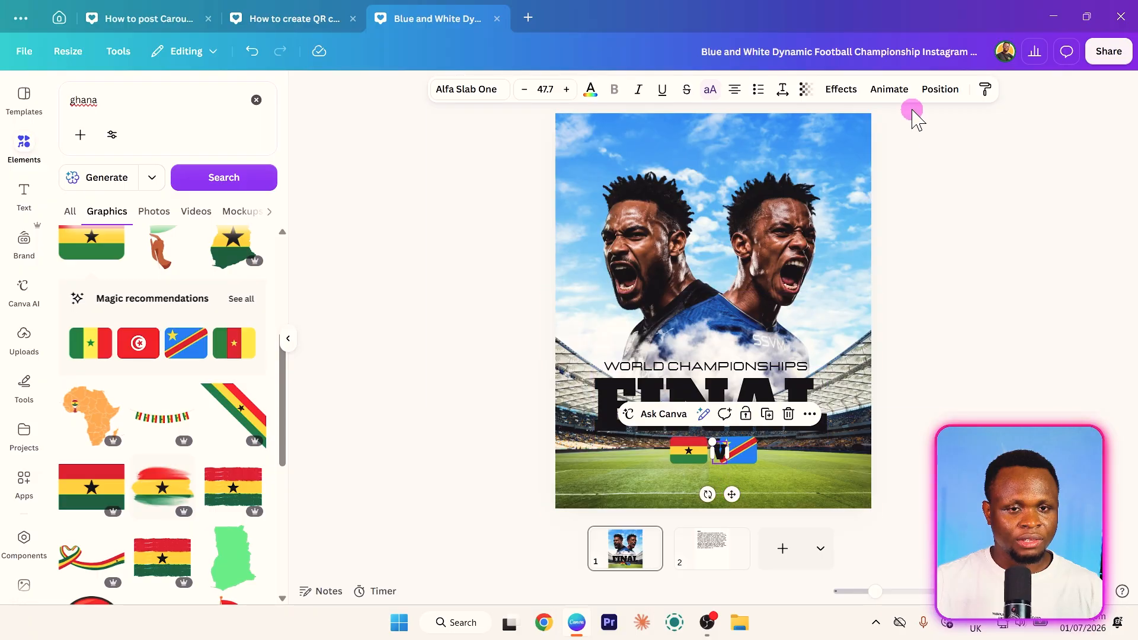
{"action": "left_click", "coordinate": [932, 90]}
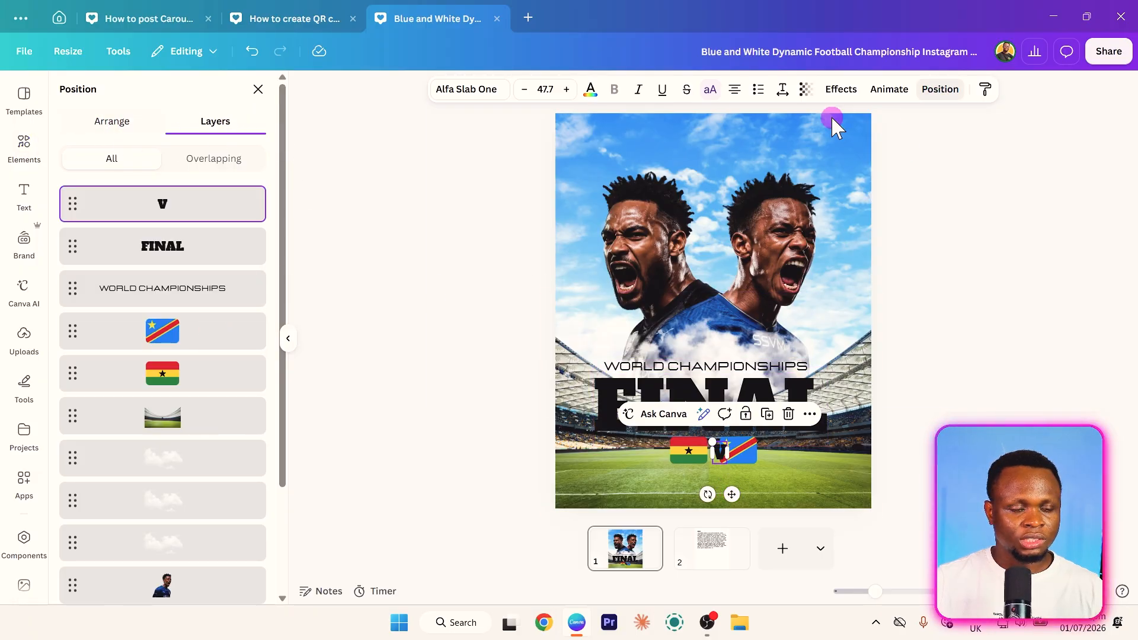
{"action": "left_click", "coordinate": [98, 123]}
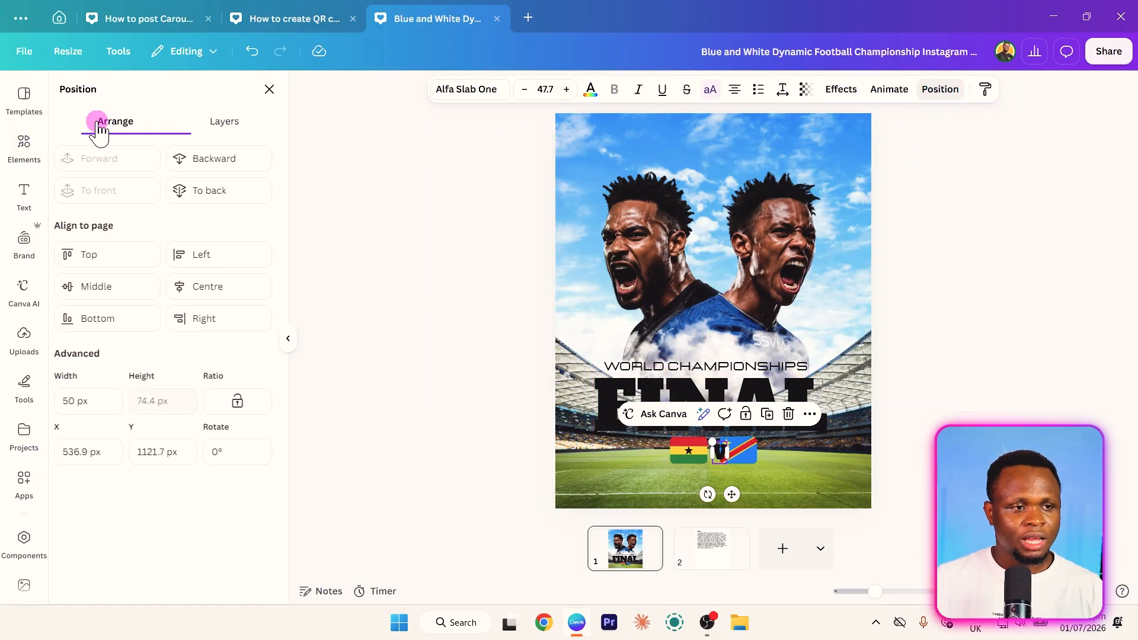
{"action": "left_click", "coordinate": [219, 286]}
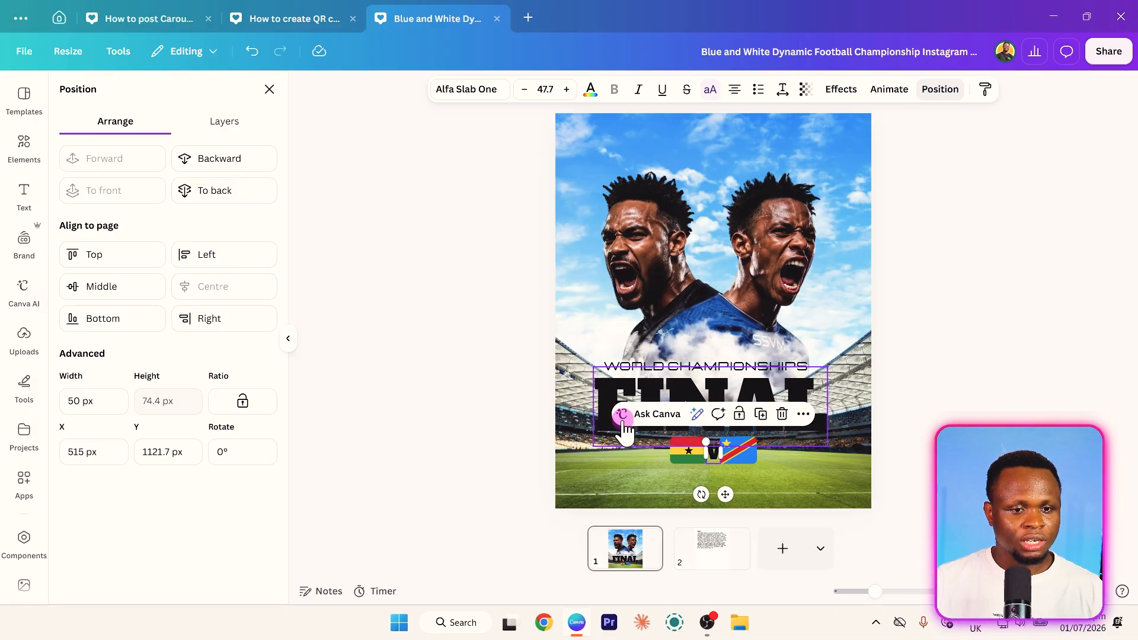
- Spread the two flags slightly apart and centre the pair around the V
{"action": "left_click", "coordinate": [686, 457]}
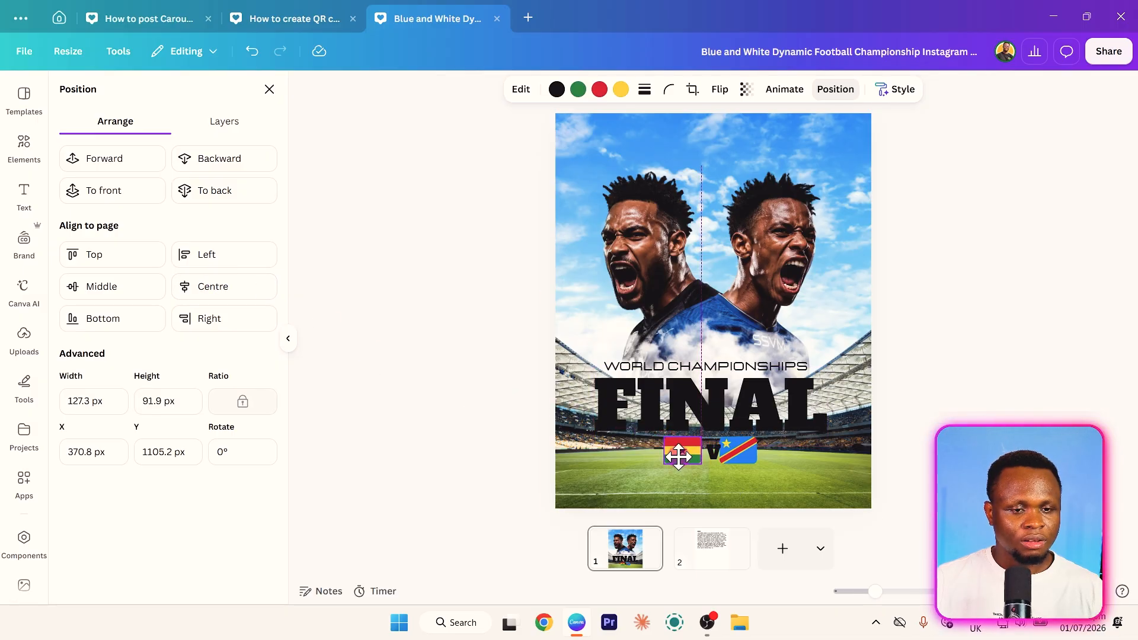
{"action": "left_click", "coordinate": [756, 455], "text": "shift"}
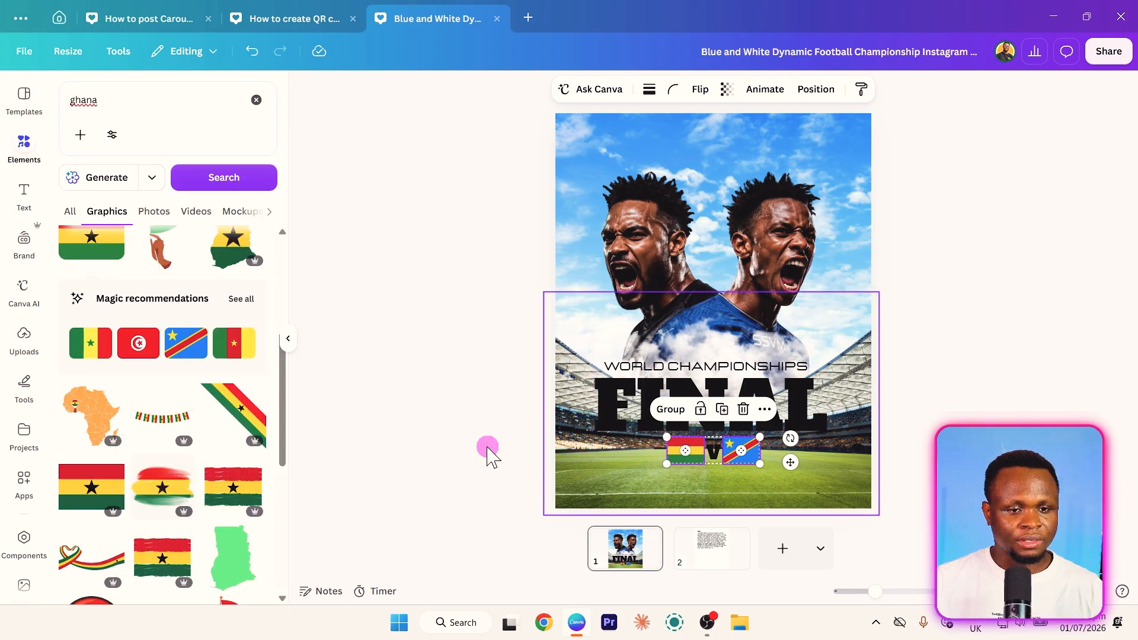
{"action": "left_click", "coordinate": [487, 457]}
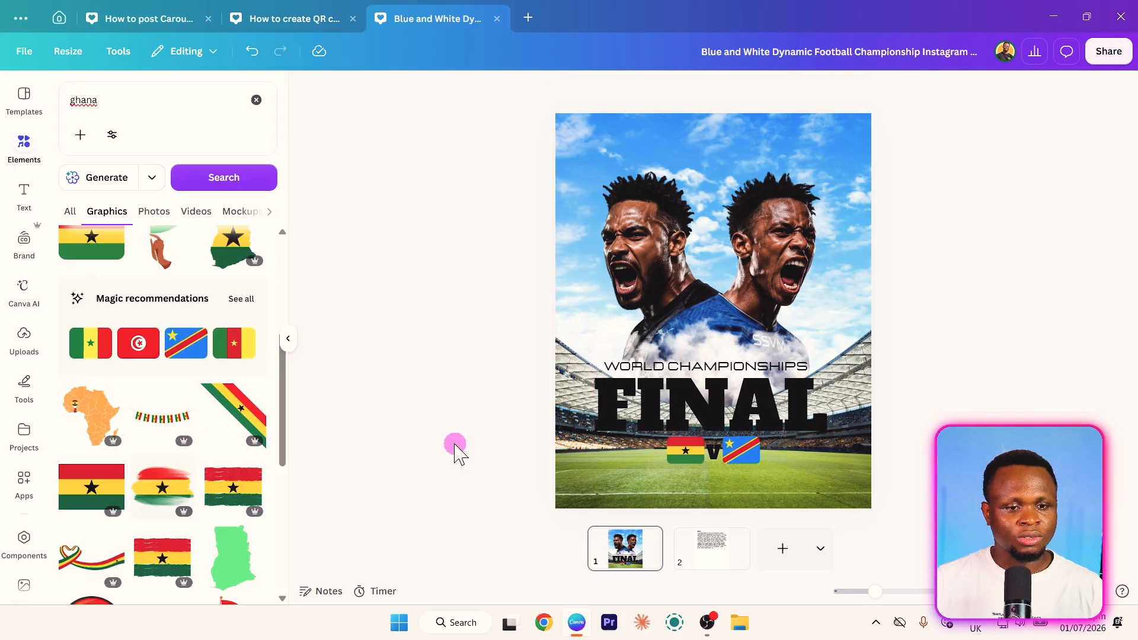
- Duplicate FINAL, change the copy to GHA and reduce it to font size 51.1 below the Ghana flag
{"action": "left_click", "coordinate": [678, 409]}
{"action": "key", "text": "ctrl+d"}
{"action": "left_click_drag", "start_coordinate": [679, 410], "coordinate": [661, 474]}
{"action": "double_click", "coordinate": [660, 474]}
{"action": "type", "text": "GHA"}
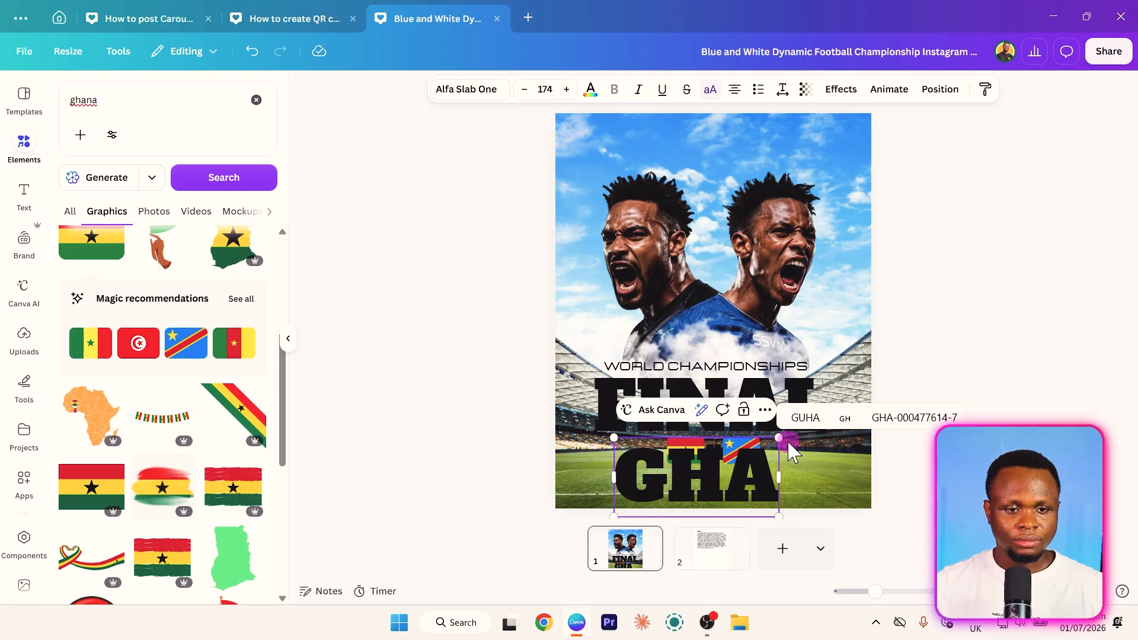
{"action": "key", "text": "Escape"}
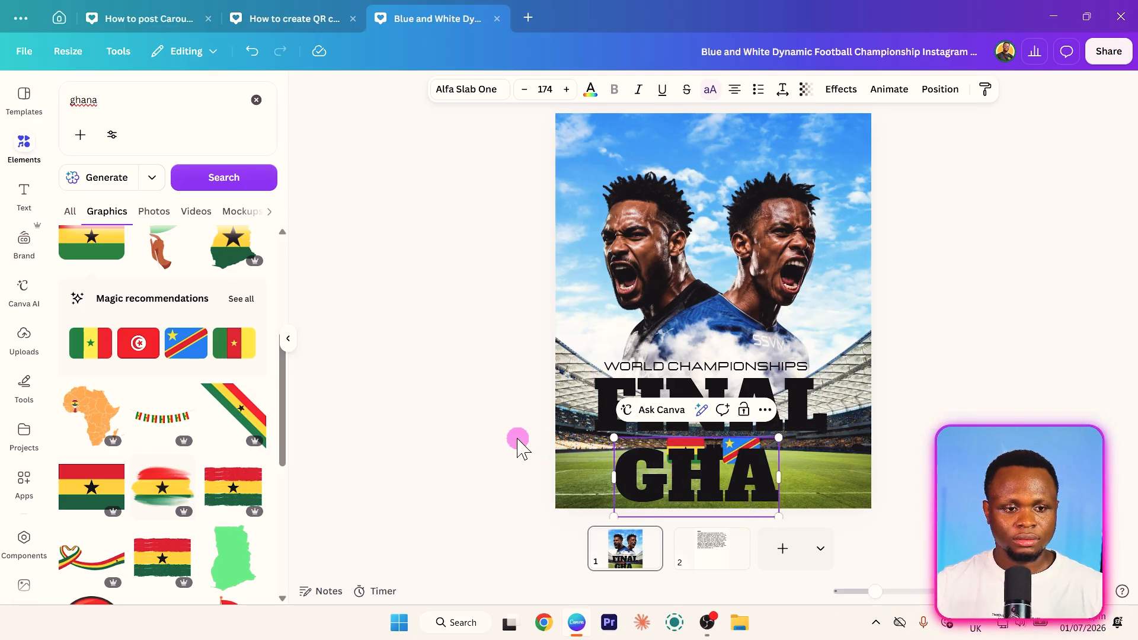
{"action": "left_click_drag", "start_coordinate": [781, 440], "coordinate": [741, 479]}
- Duplicate GHA, place the copy under the DR Congo flag and change its text to DRC
{"action": "key", "text": "ctrl+d"}
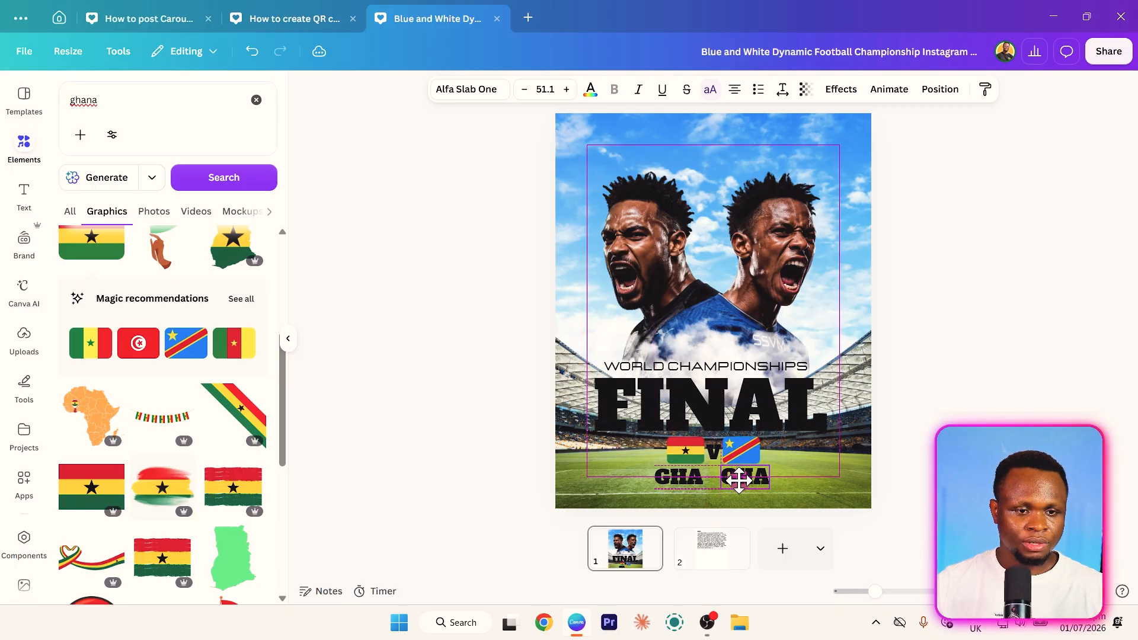
{"action": "double_click", "coordinate": [741, 479]}
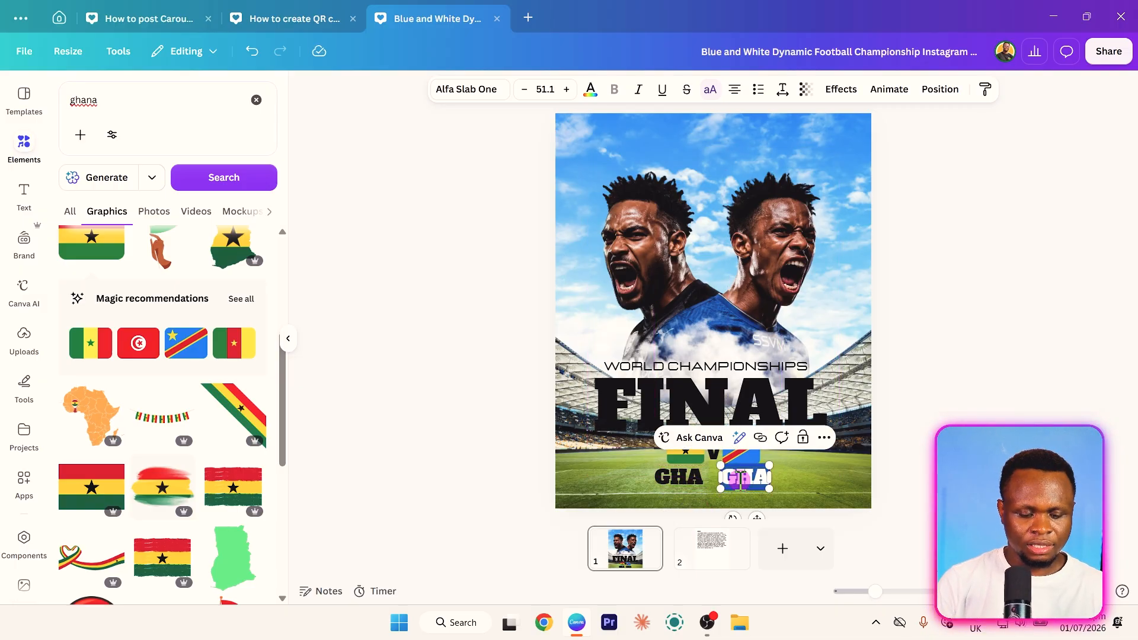
{"action": "type", "text": "DRC"}
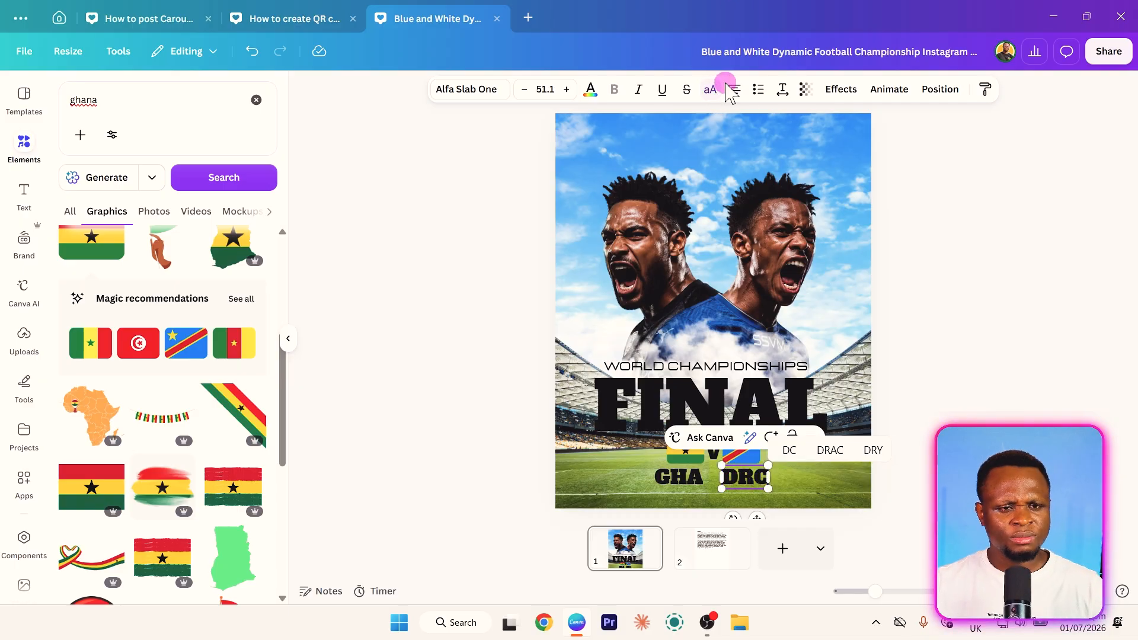
{"action": "left_click", "coordinate": [495, 304]}
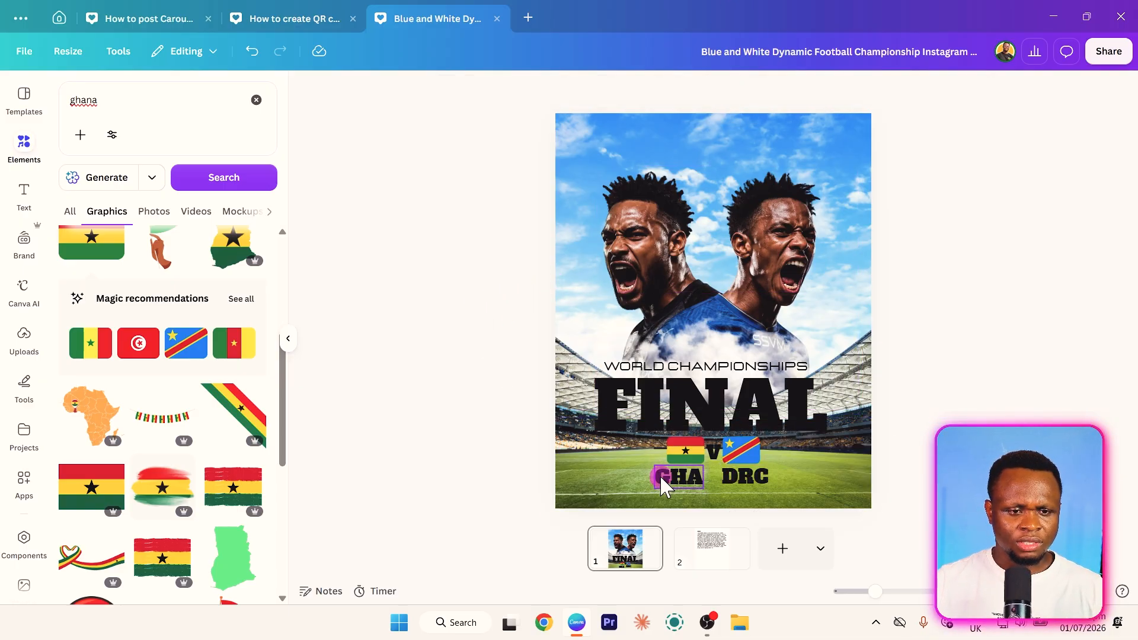
- Make the V between the two flags smaller
{"action": "left_click", "coordinate": [714, 453]}
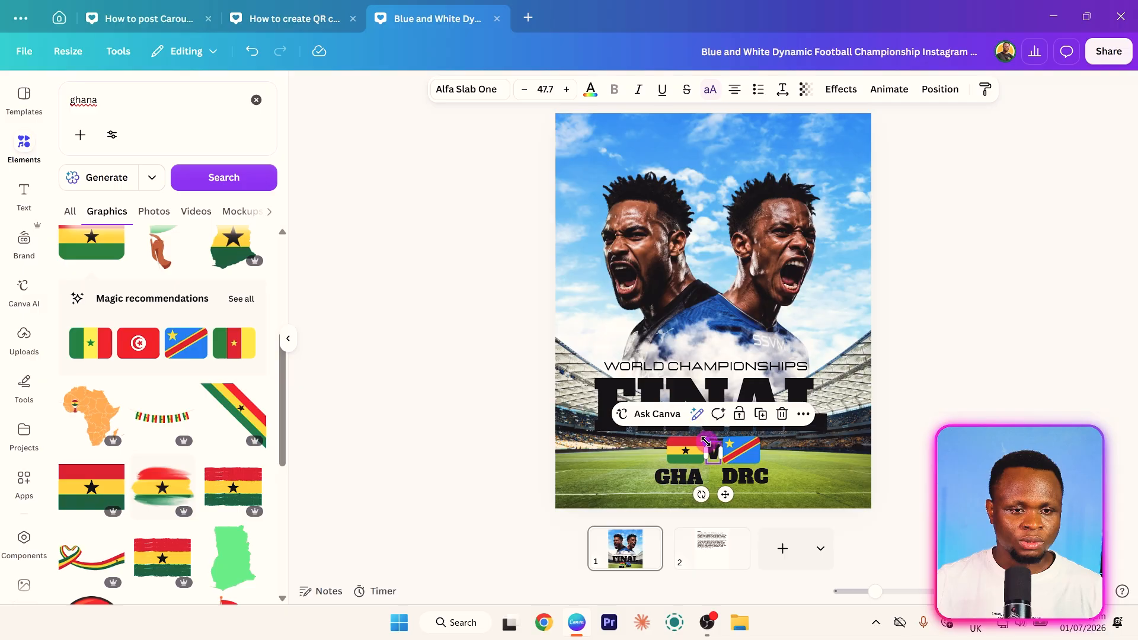
{"action": "left_click_drag", "start_coordinate": [707, 441], "coordinate": [706, 445]}
{"action": "left_click", "coordinate": [420, 407]}
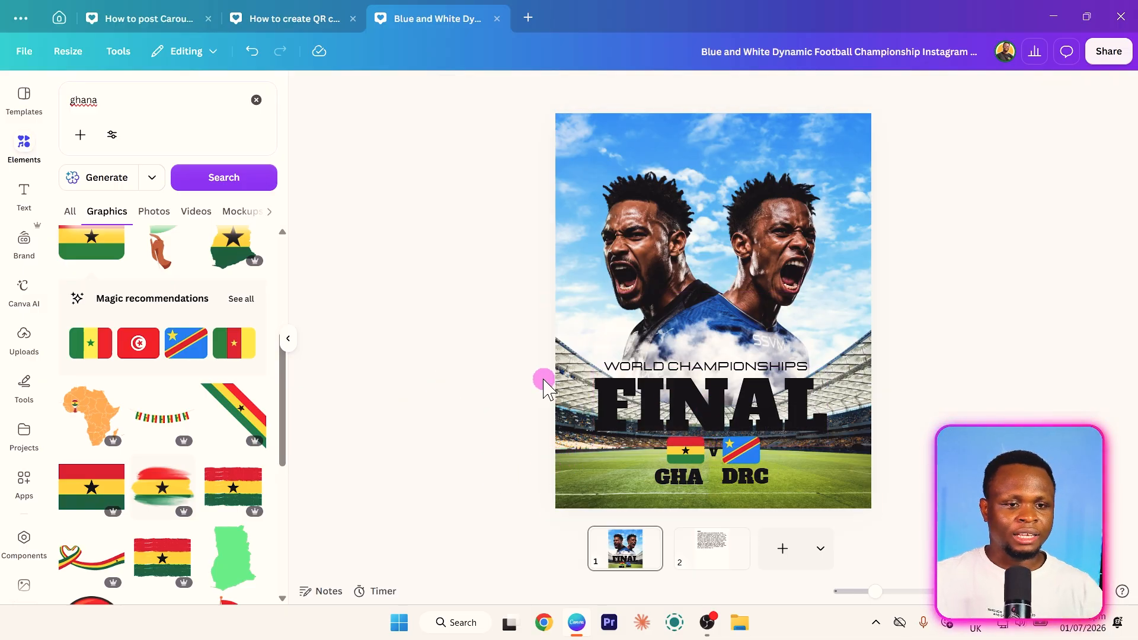
- Select the title texts, both flags, the V and the country codes together and move them slightly upward
{"action": "left_click", "coordinate": [694, 373]}
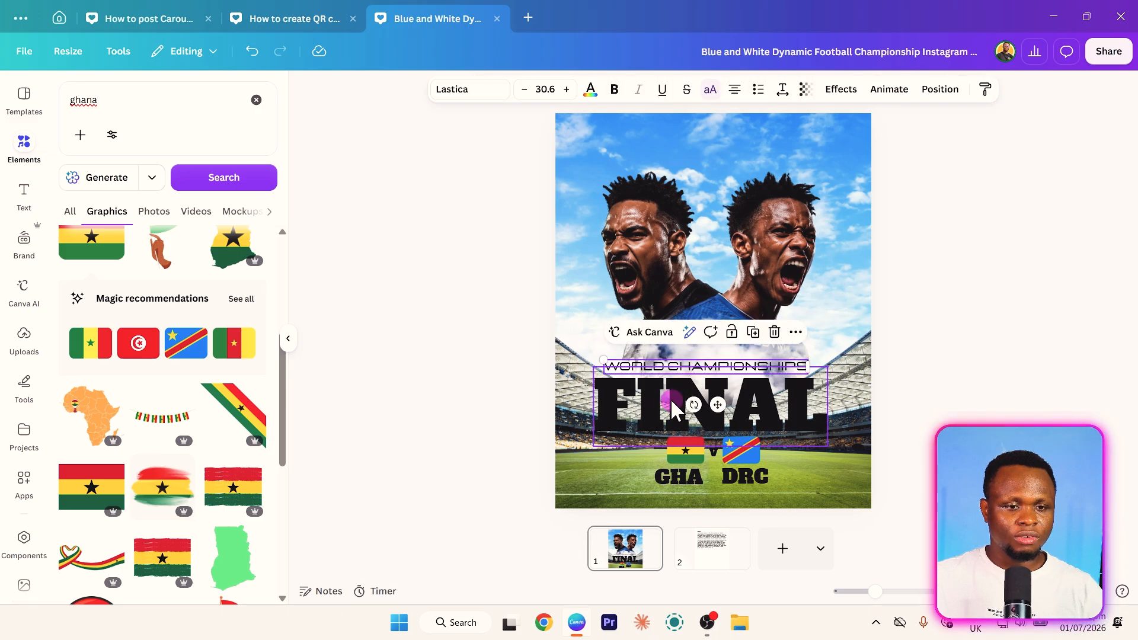
{"action": "left_click", "coordinate": [681, 453], "text": "shift"}
{"action": "left_click", "coordinate": [678, 478], "text": "shift"}
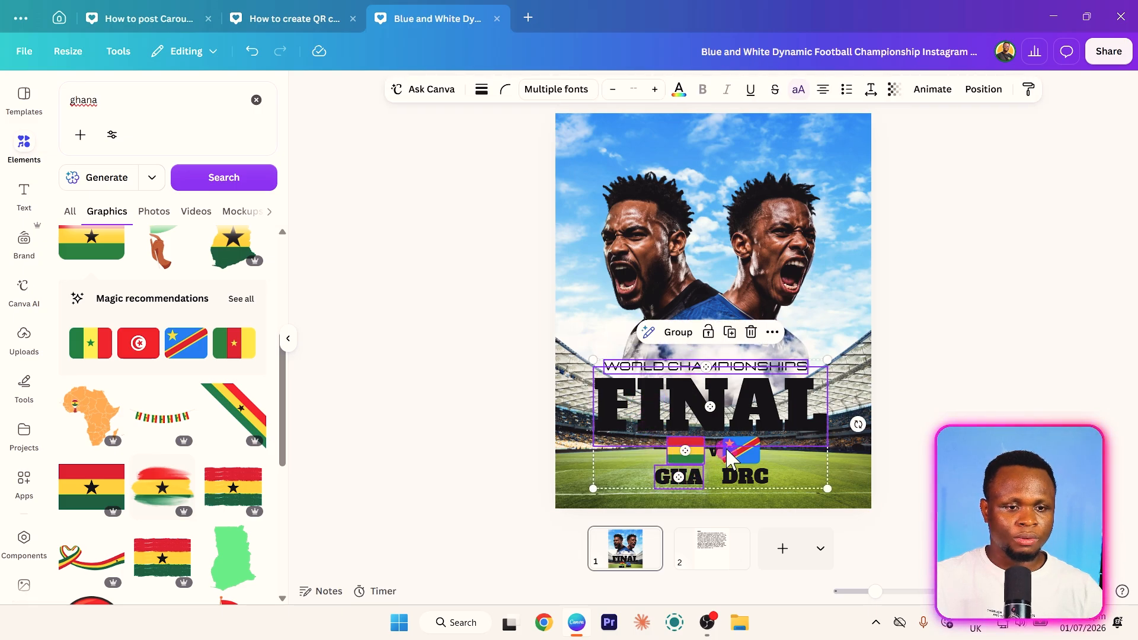
{"action": "left_click", "coordinate": [759, 461], "text": "shift"}
{"action": "left_click", "coordinate": [751, 478], "text": "shift"}
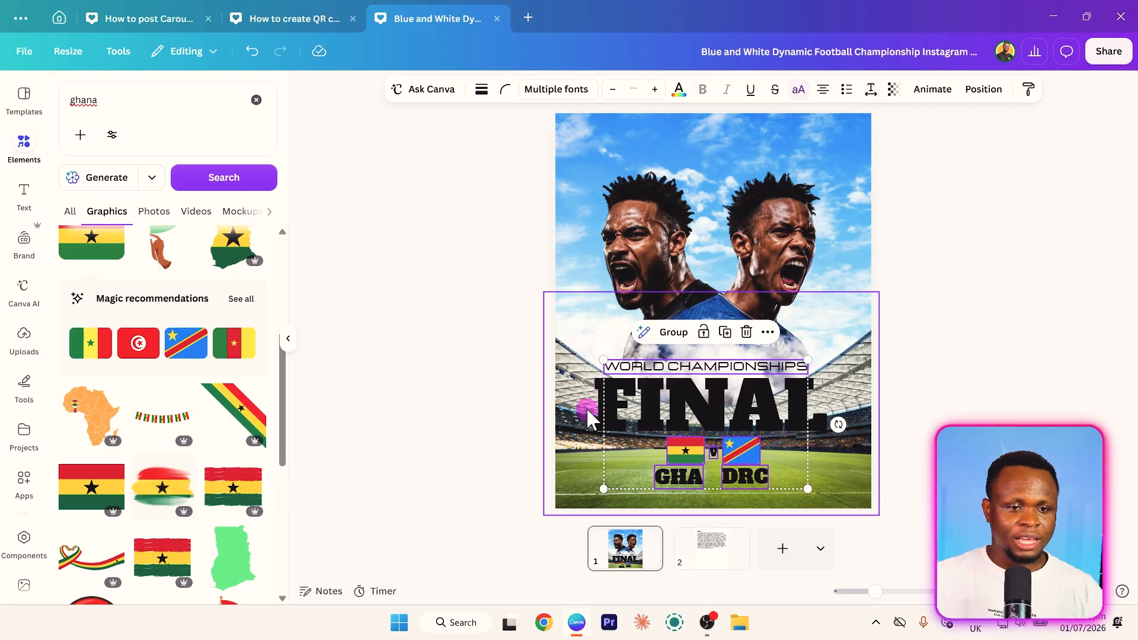
{"action": "left_click", "coordinate": [679, 415], "text": "shift"}
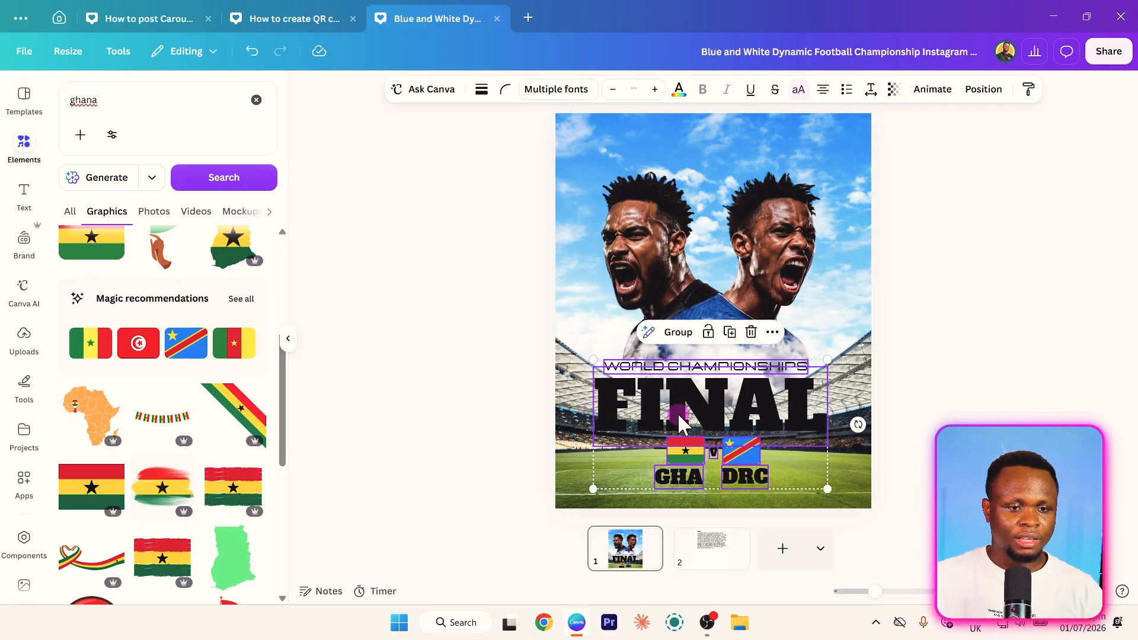
{"action": "left_click_drag", "start_coordinate": [679, 421], "coordinate": [685, 407]}
{"action": "left_click", "coordinate": [437, 401]}
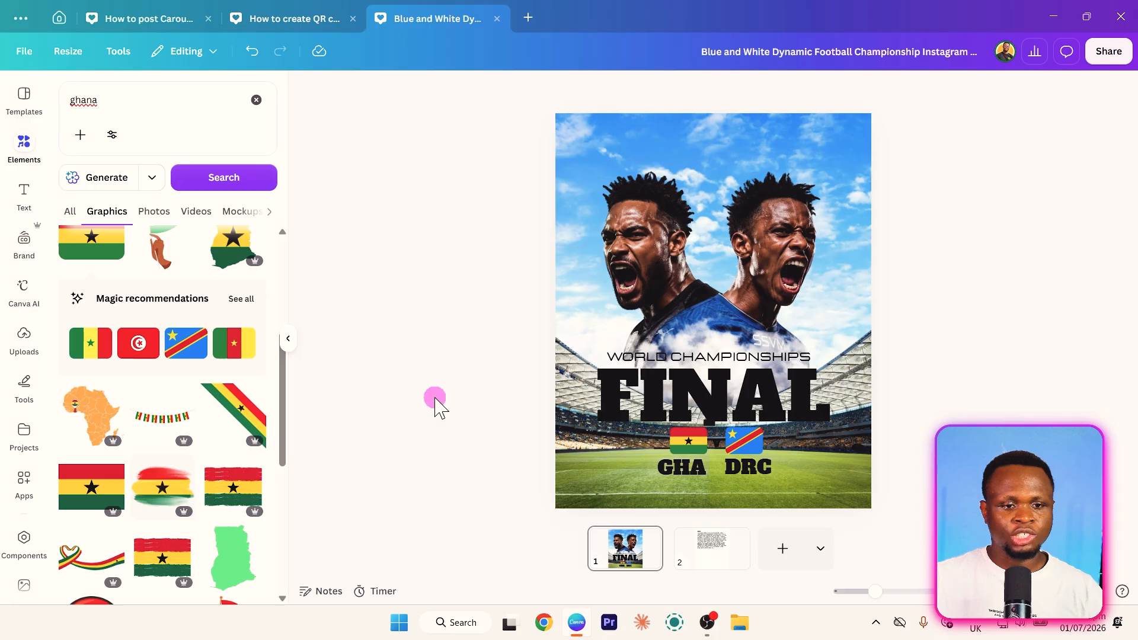
- Duplicate the WORLD CHAMPIONSHIPS line, place the copy below the GHA and DRC codes and reduce it to font size 25.5
{"action": "left_click", "coordinate": [710, 356]}
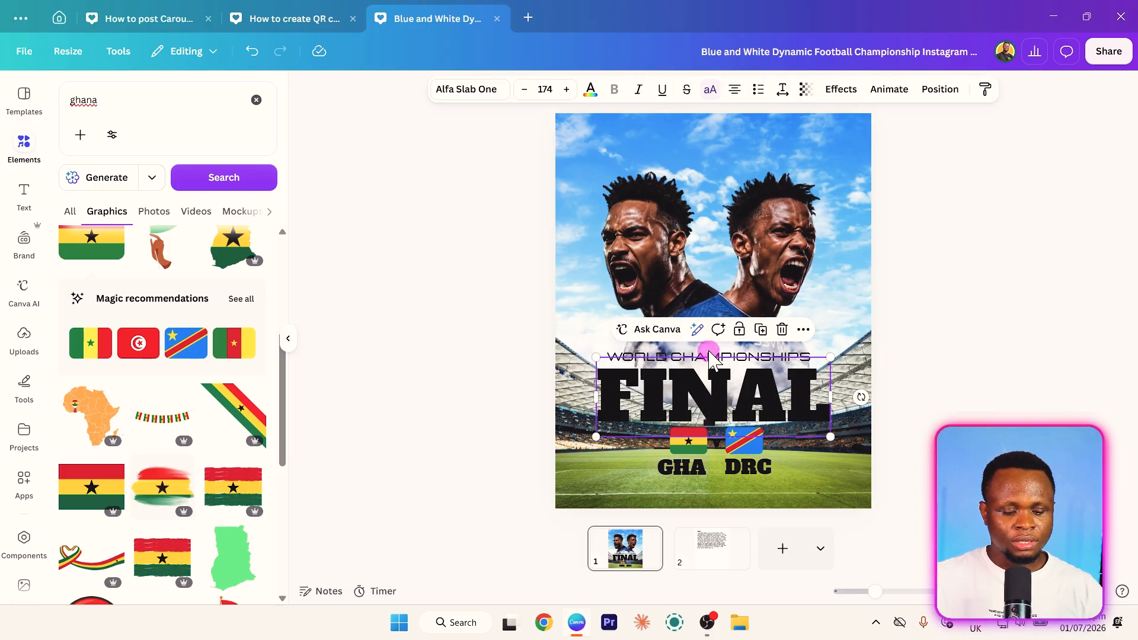
{"action": "key", "text": "ctrl+z"}
{"action": "left_click", "coordinate": [771, 359]}
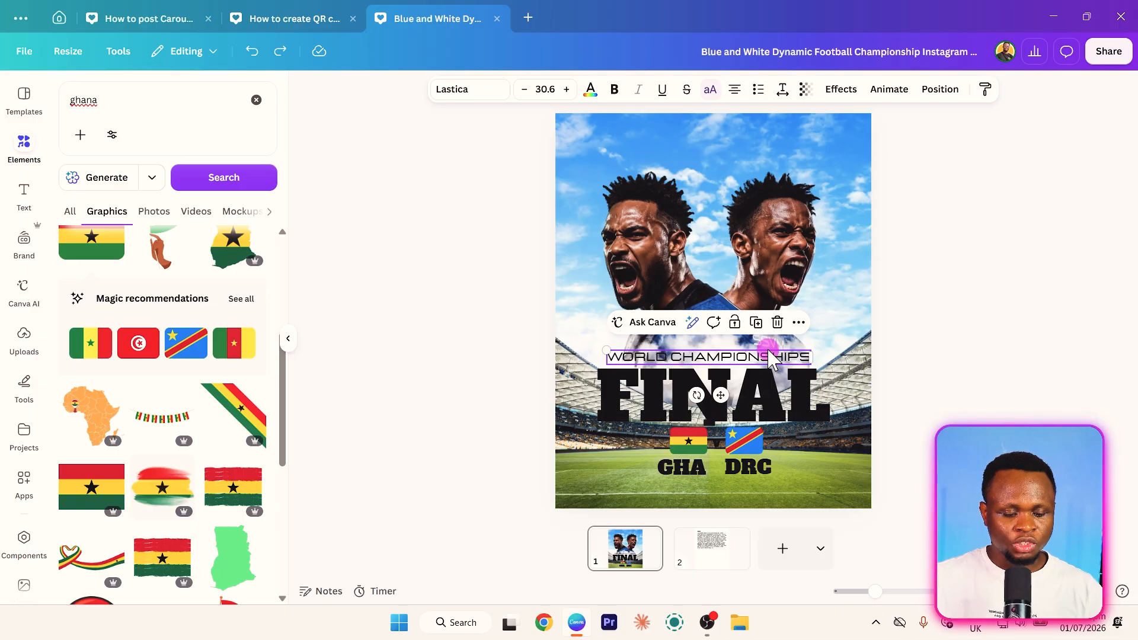
{"action": "left_click_drag", "start_coordinate": [721, 395], "coordinate": [725, 399]}
{"action": "left_click_drag", "start_coordinate": [729, 475], "coordinate": [729, 522]}
{"action": "left_click_drag", "start_coordinate": [821, 474], "coordinate": [755, 489]}
- Change the text of the copied line below the country codes to SOFI STADIUM - 25TH JUNE 2026
{"action": "double_click", "coordinate": [756, 489]}
{"action": "type", "text": "SO"}
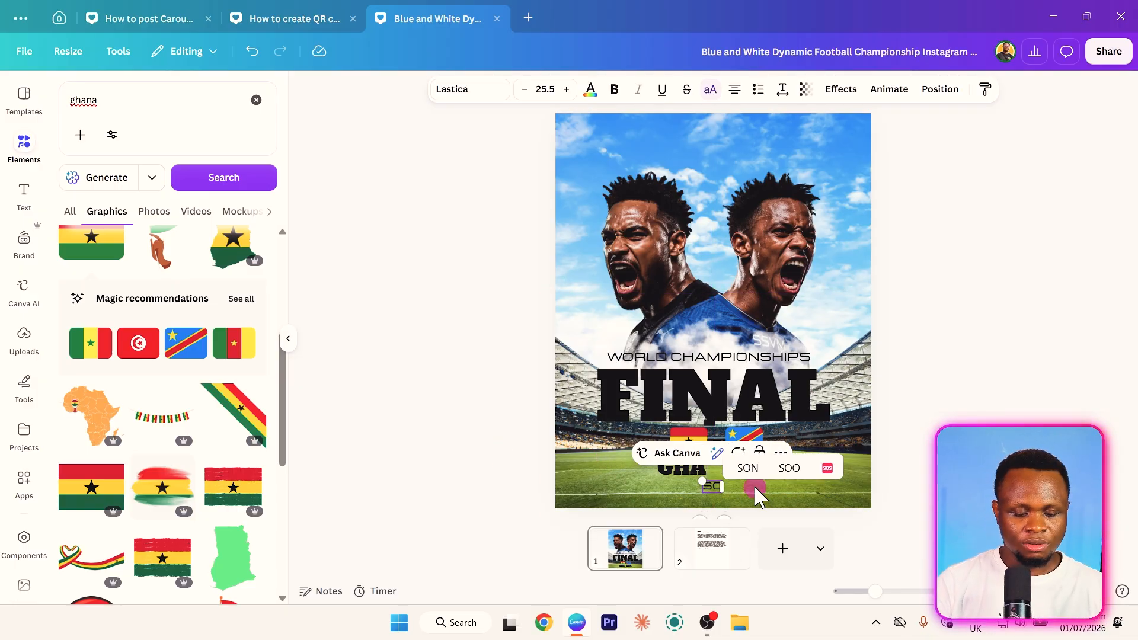
{"action": "type", "text": "FI ST"}
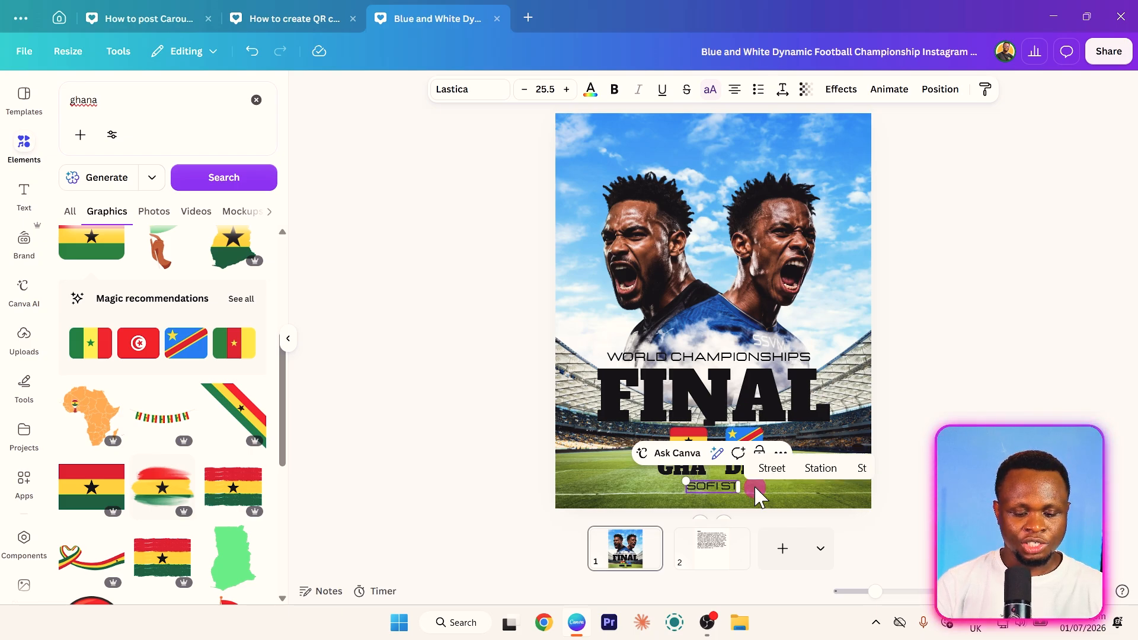
{"action": "type", "text": "ADIUM -"}
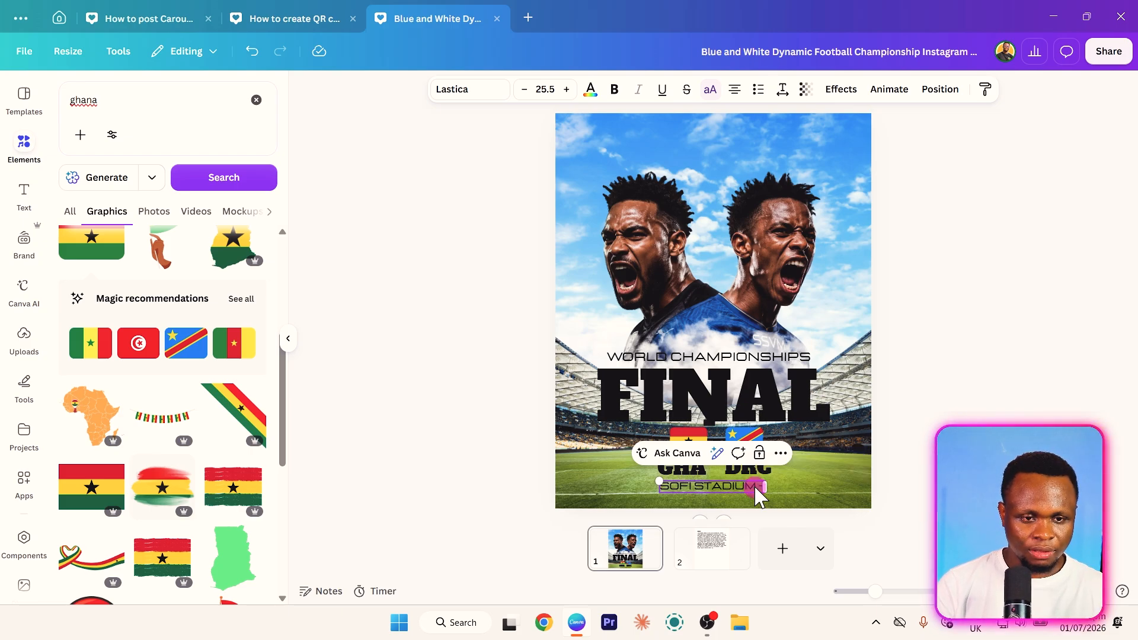
{"action": "type", "text": " 25"}
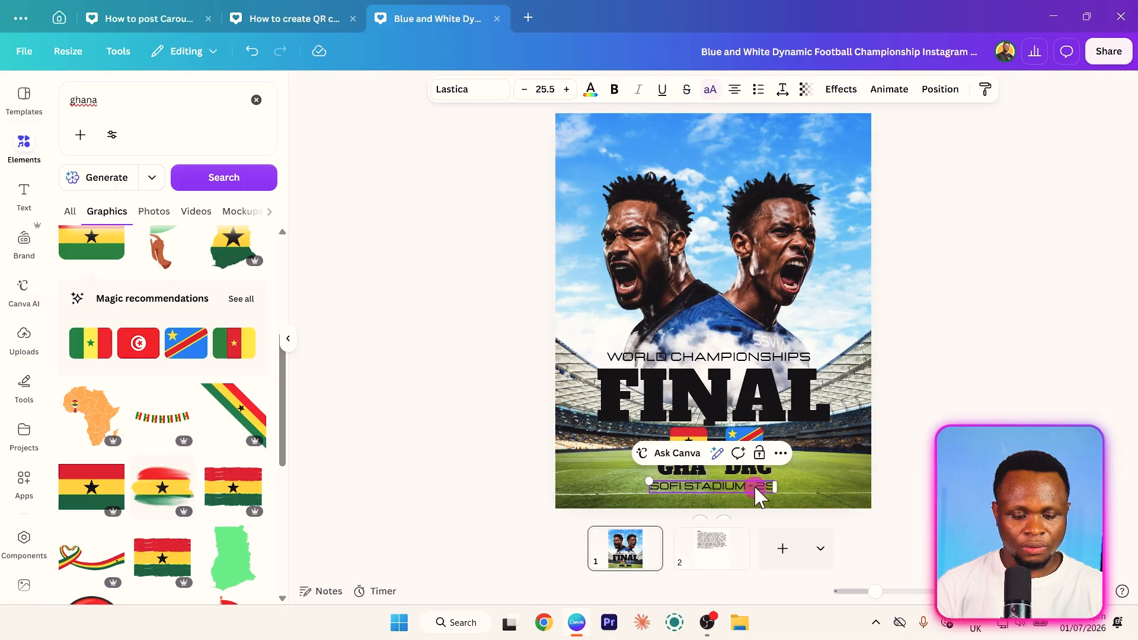
{"action": "type", "text": "th June 2026"}
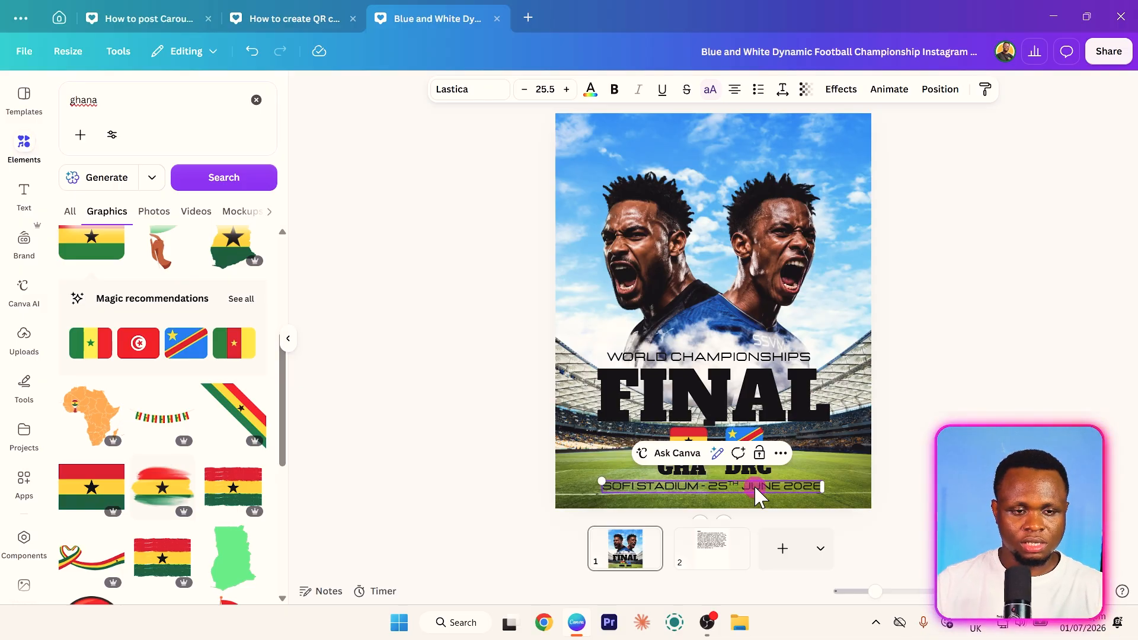
- Reduce the venue line to font size 17.9, move it slightly up and extend it with - 15:00 EST
{"action": "left_click_drag", "start_coordinate": [601, 474], "coordinate": [635, 483]}
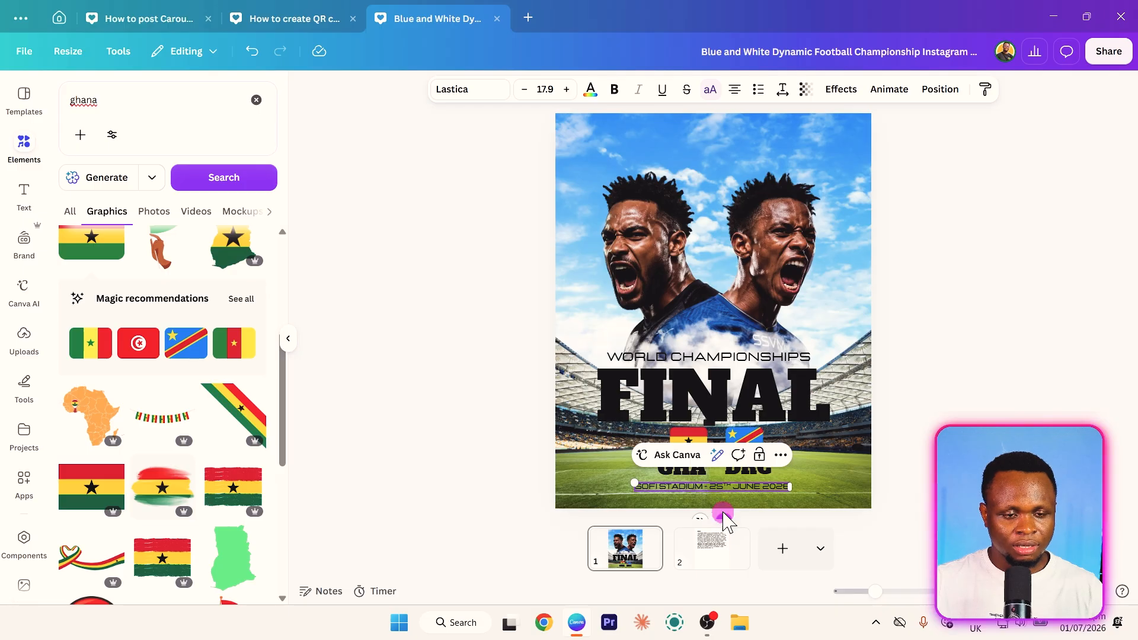
{"action": "left_click_drag", "start_coordinate": [723, 513], "coordinate": [727, 511]}
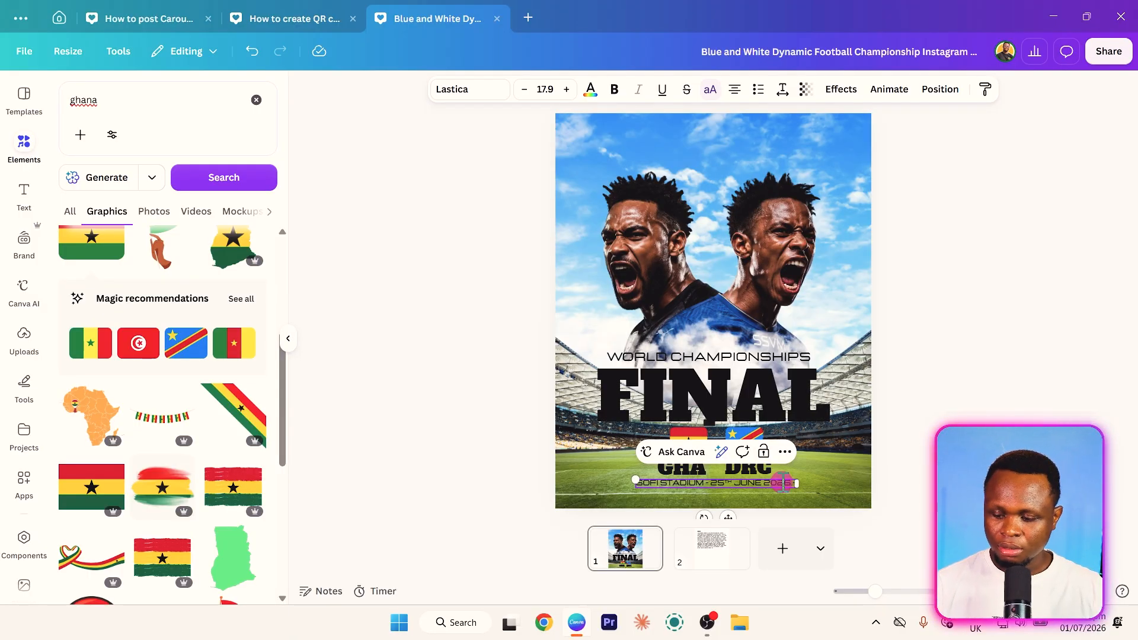
{"action": "type", "text": "19"}
{"action": "type", "text": ":00 EST"}
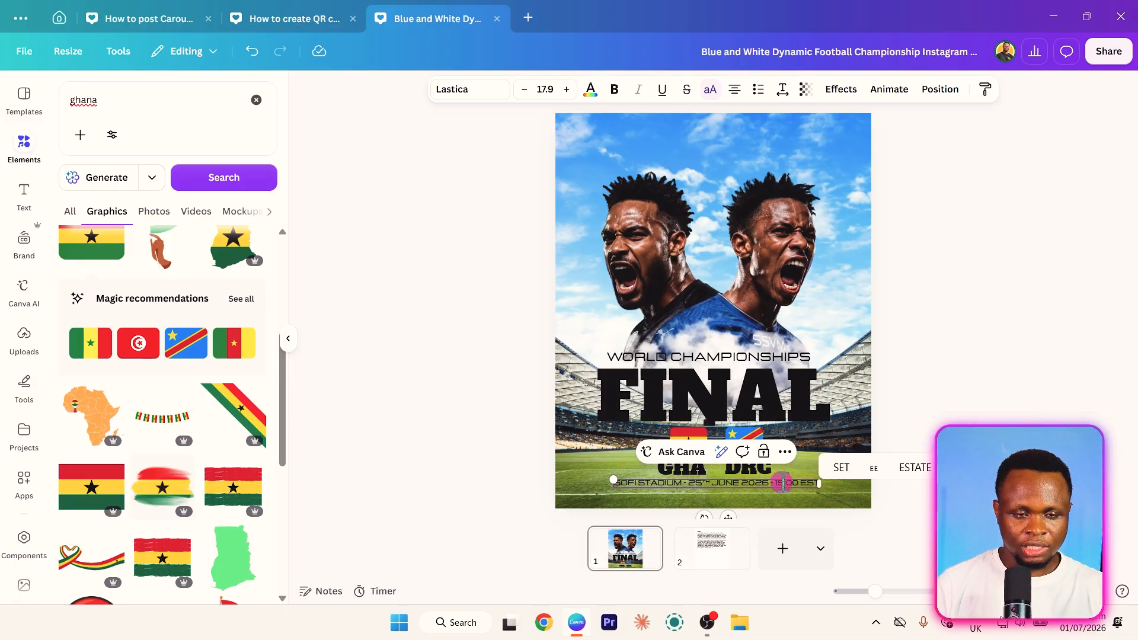
{"action": "left_click", "coordinate": [470, 434]}
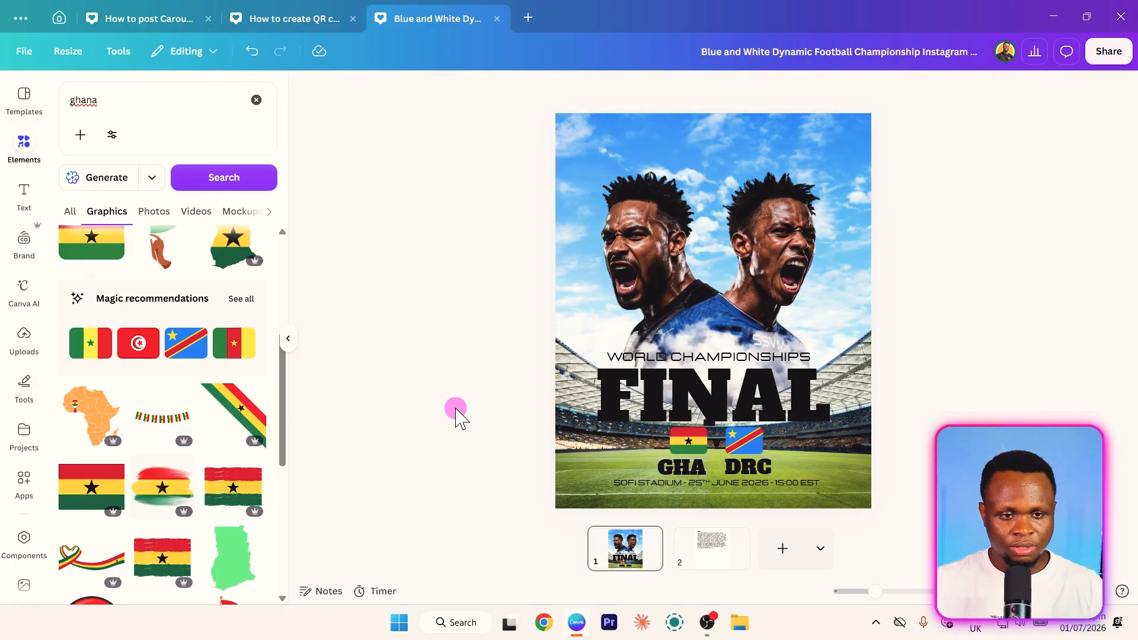
- Duplicate FINAL, move the copy to the top of the poster and change its text to KICKOFF
{"action": "left_click", "coordinate": [688, 405]}
{"action": "key", "text": "ctrl+d"}
{"action": "left_click_drag", "start_coordinate": [691, 403], "coordinate": [670, 165]}
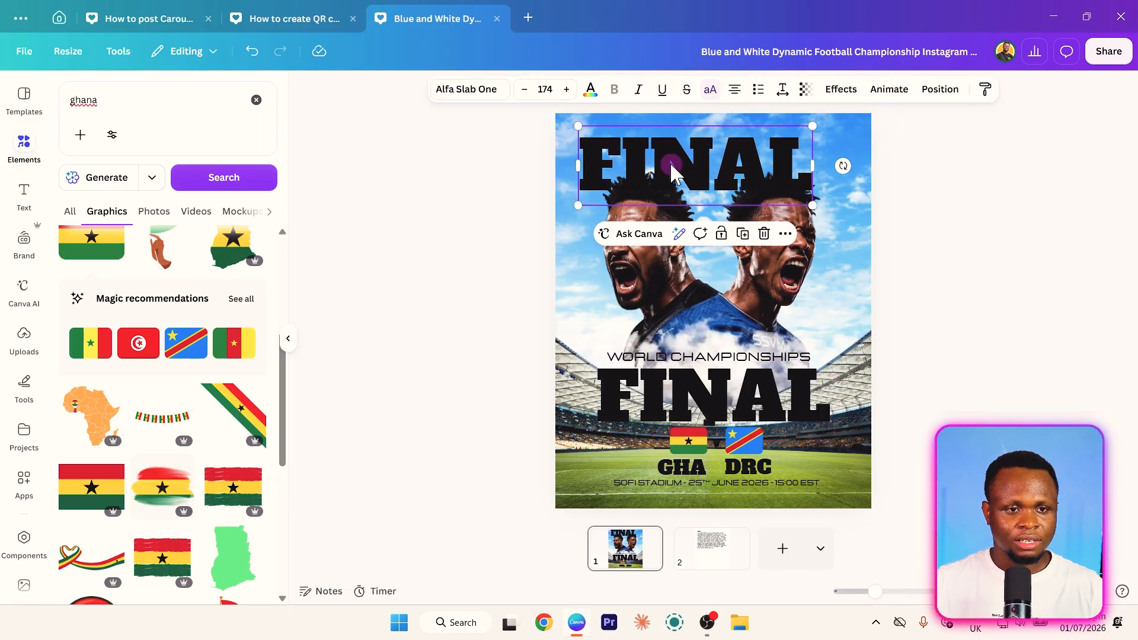
{"action": "double_click", "coordinate": [671, 165]}
{"action": "type", "text": "KICKOFF"}
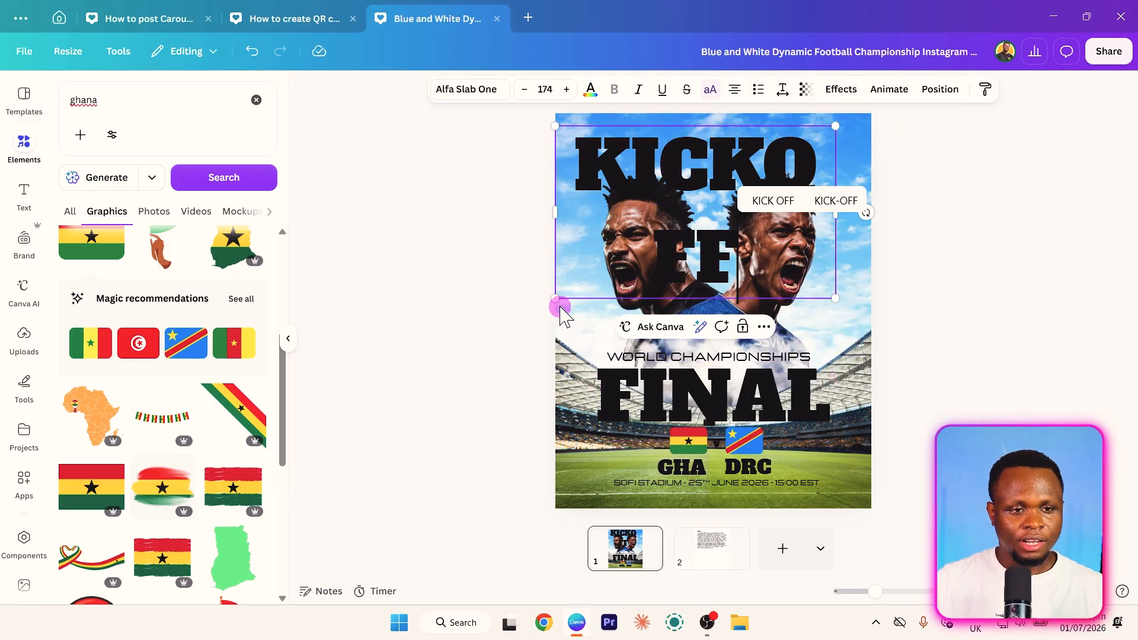
- Shrink the KICKOFF text and place it centred in the sky above the players' heads
{"action": "left_click_drag", "start_coordinate": [562, 316], "coordinate": [654, 212]}
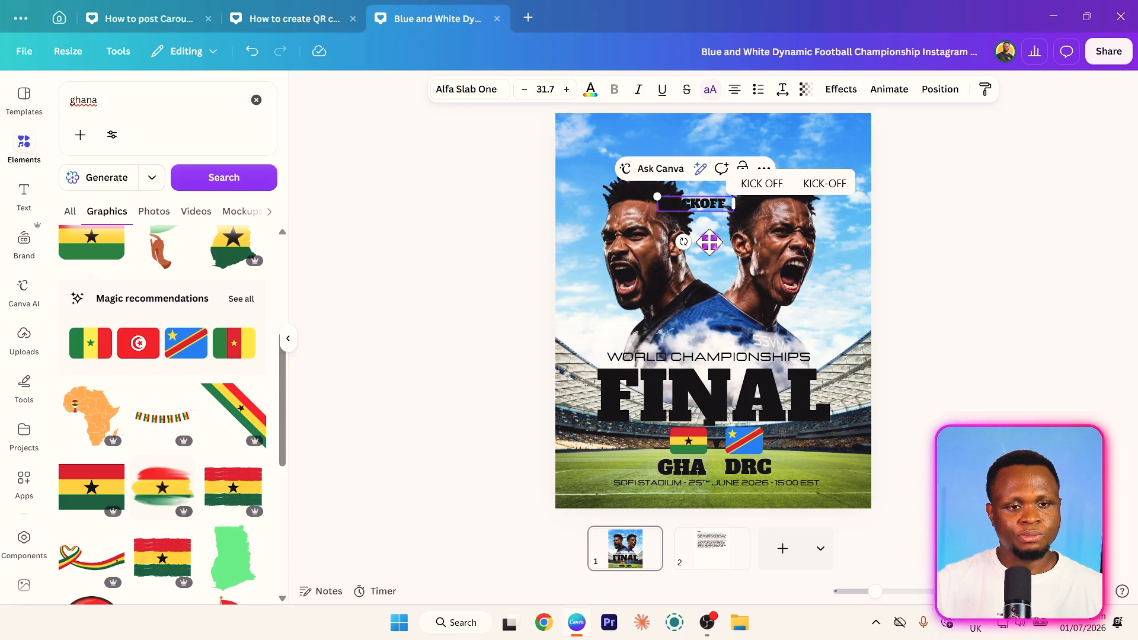
{"action": "left_click_drag", "start_coordinate": [710, 242], "coordinate": [719, 182]}
{"action": "left_click", "coordinate": [426, 301]}
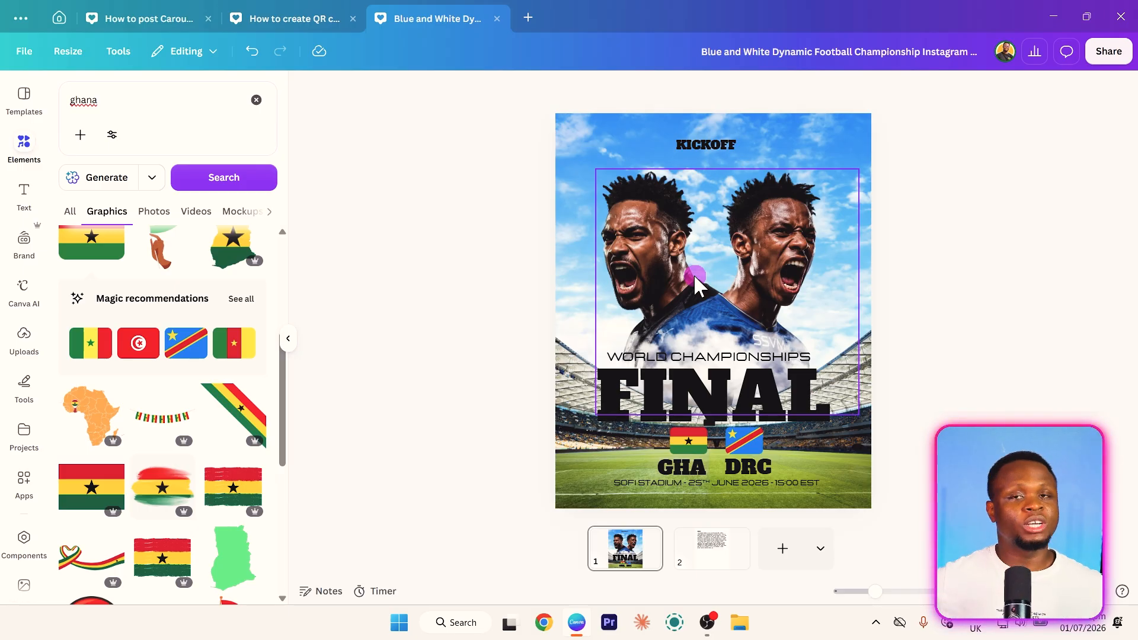
- Search the graphics for trophy, add the golden trophy with laurel leaves, and shrink it to fit centrally between the players and FINAL
{"action": "left_click", "coordinate": [124, 112]}
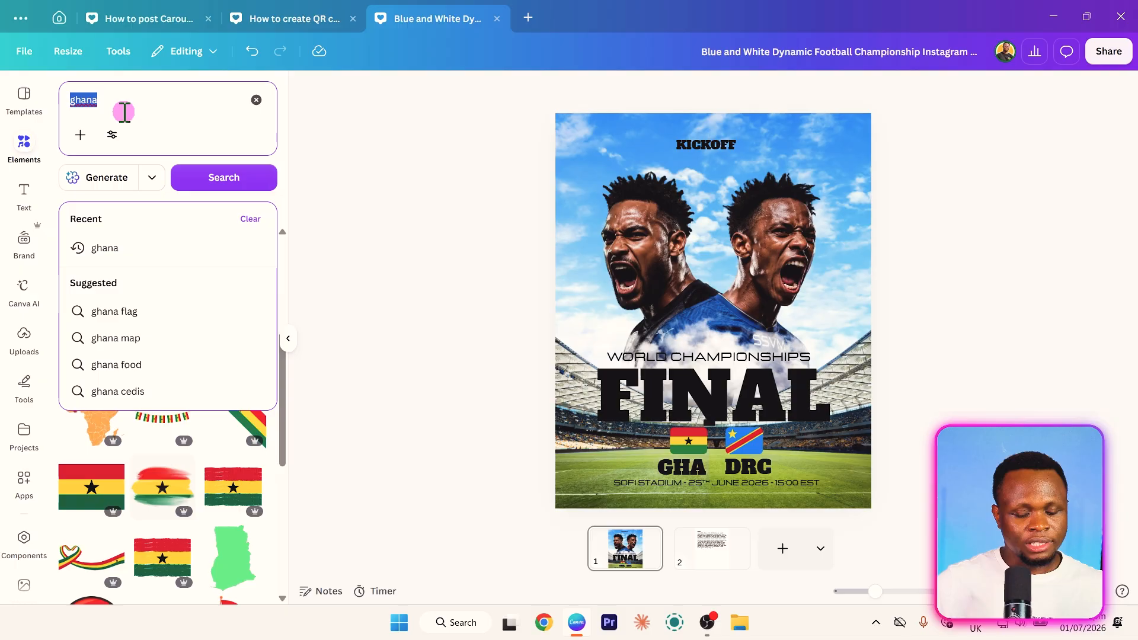
{"action": "type", "text": "trophy"}
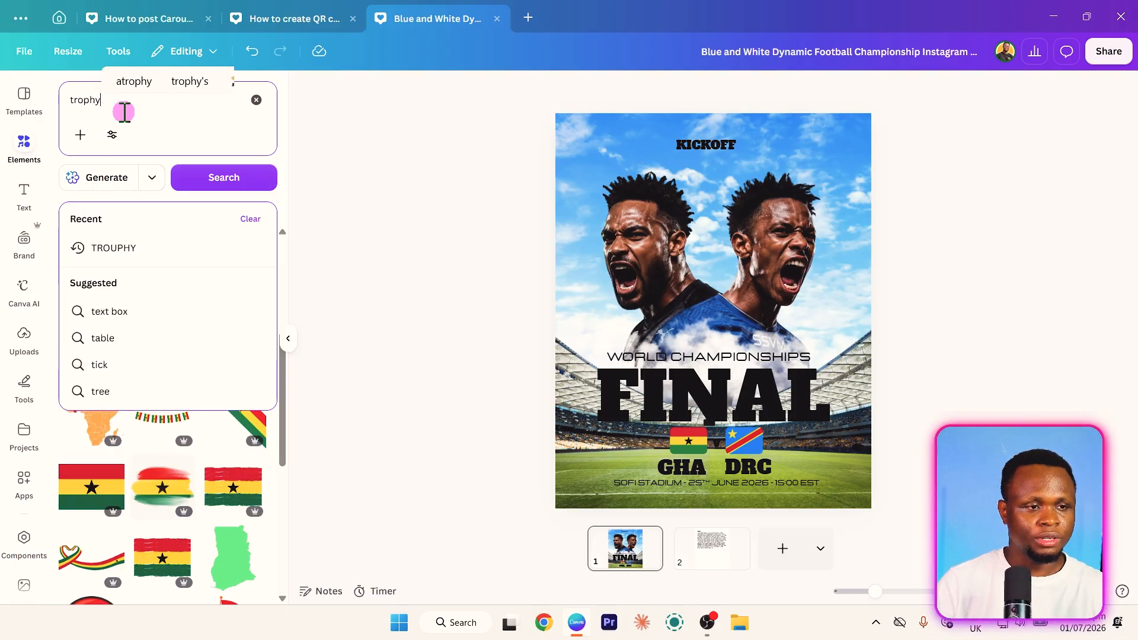
{"action": "key", "text": "Return"}
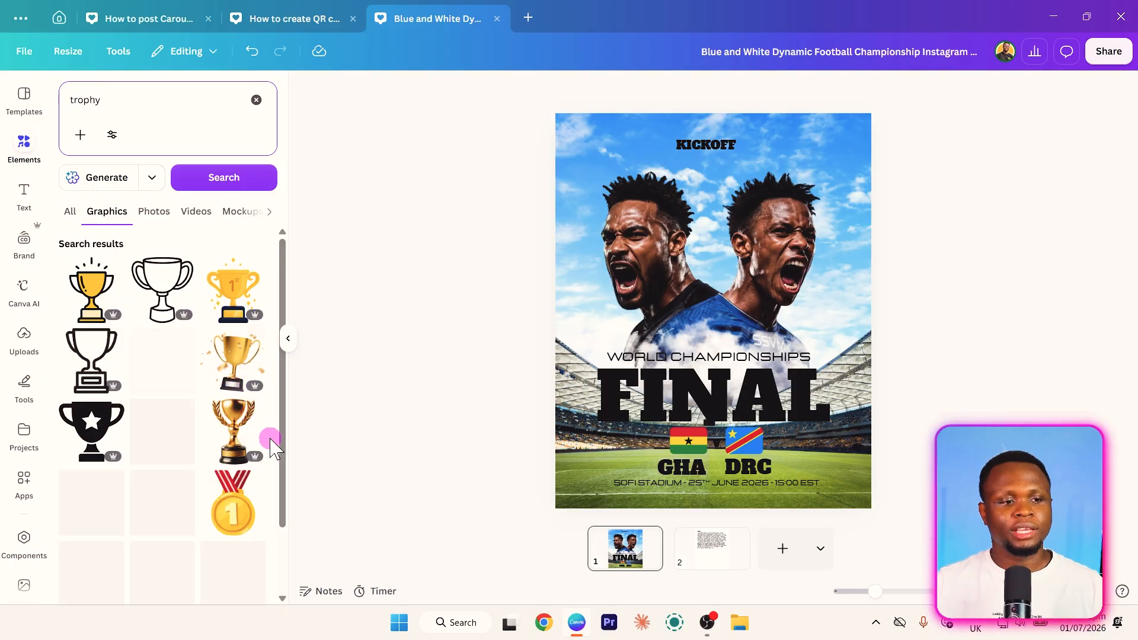
{"action": "left_click", "coordinate": [245, 446]}
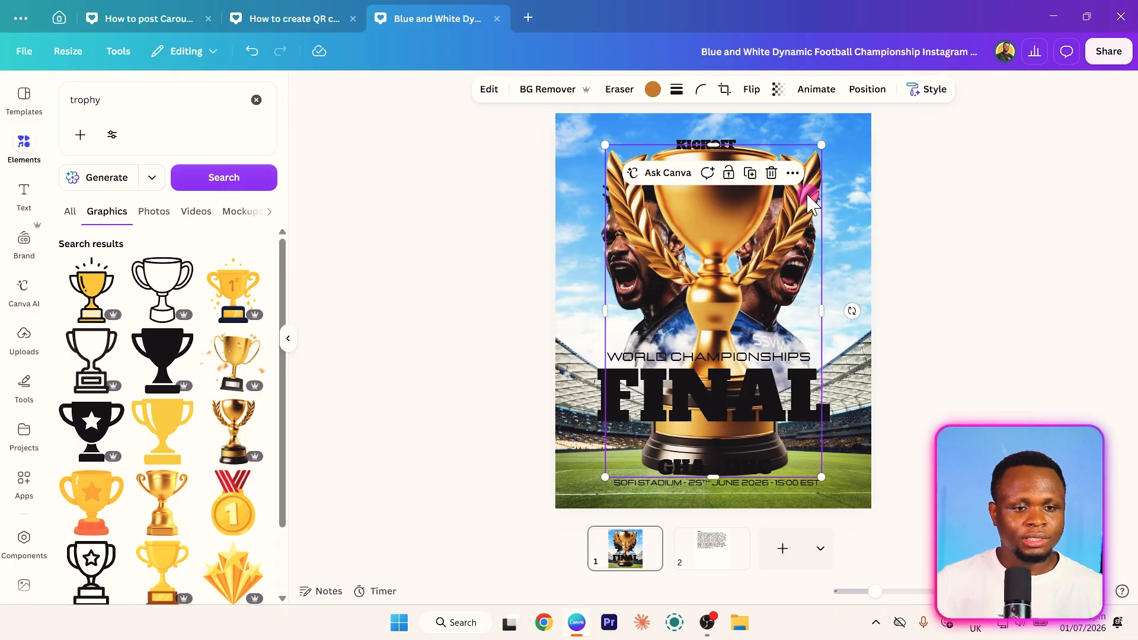
{"action": "left_click_drag", "start_coordinate": [822, 146], "coordinate": [786, 265]}
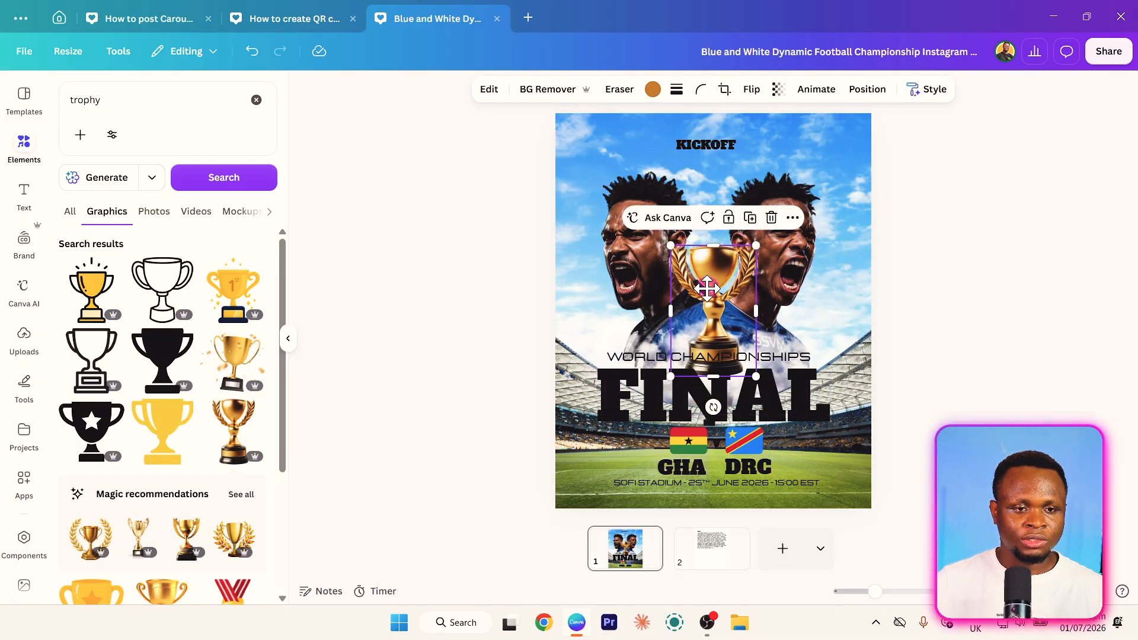
{"action": "left_click_drag", "start_coordinate": [707, 289], "coordinate": [709, 332]}
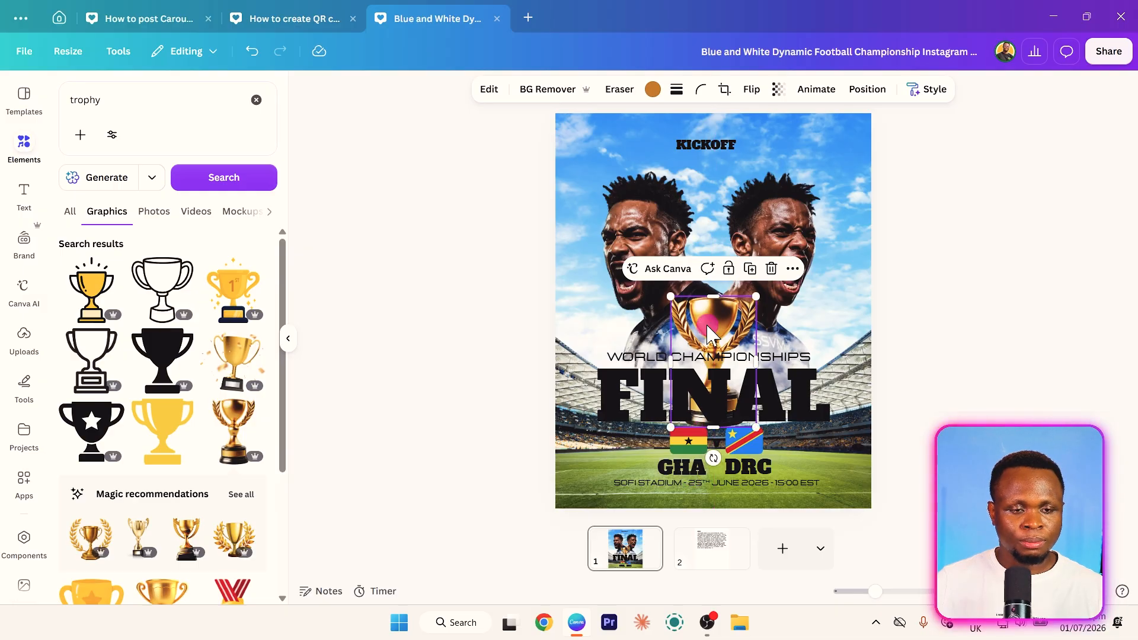
- Put the trophy's layer directly behind the stadium, lower the trophy slightly and bring one cloud layer in front of it
{"action": "key", "text": "alt+1"}
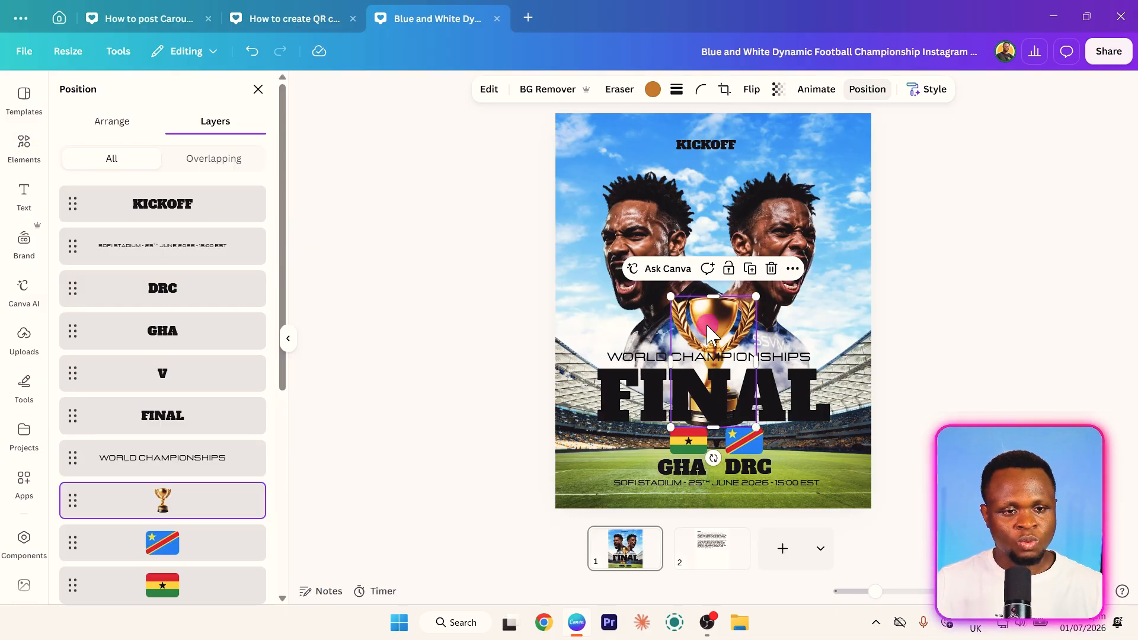
{"action": "scroll", "coordinate": [168, 330], "scroll_direction": "down", "scroll_amount": 5}
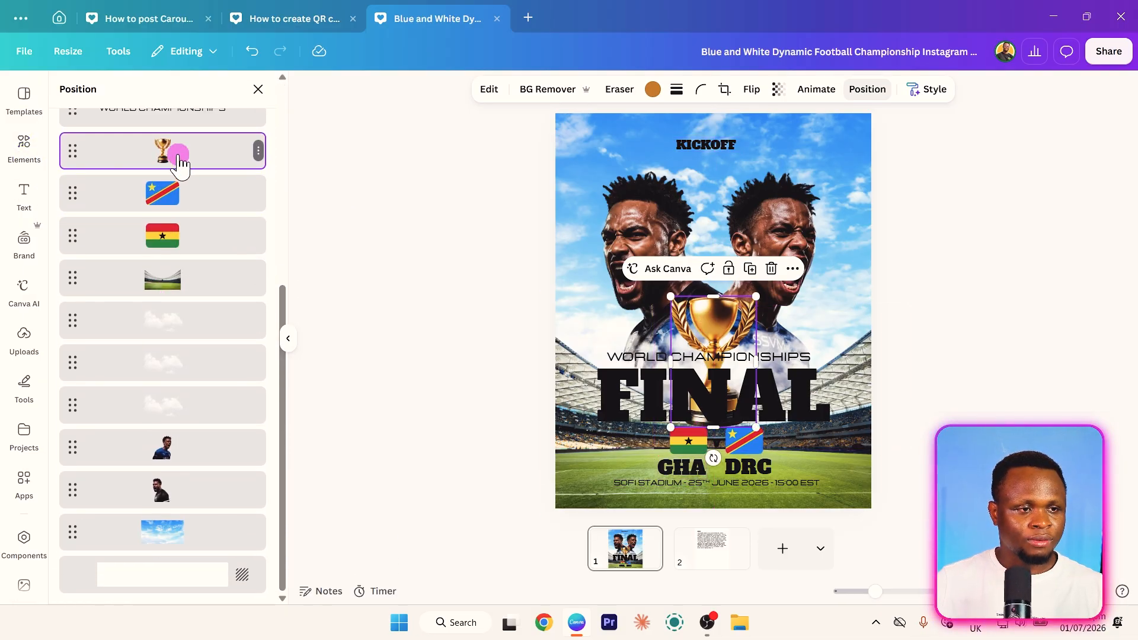
{"action": "left_click_drag", "start_coordinate": [174, 156], "coordinate": [187, 294]}
{"action": "left_click_drag", "start_coordinate": [717, 325], "coordinate": [718, 333]}
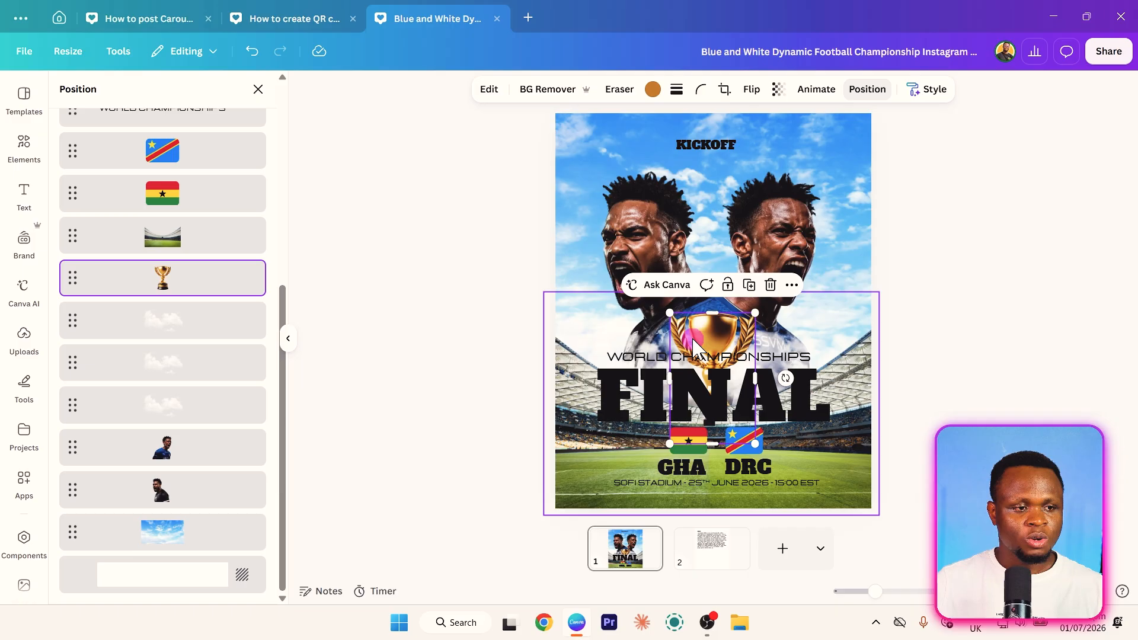
{"action": "left_click_drag", "start_coordinate": [229, 331], "coordinate": [221, 268]}
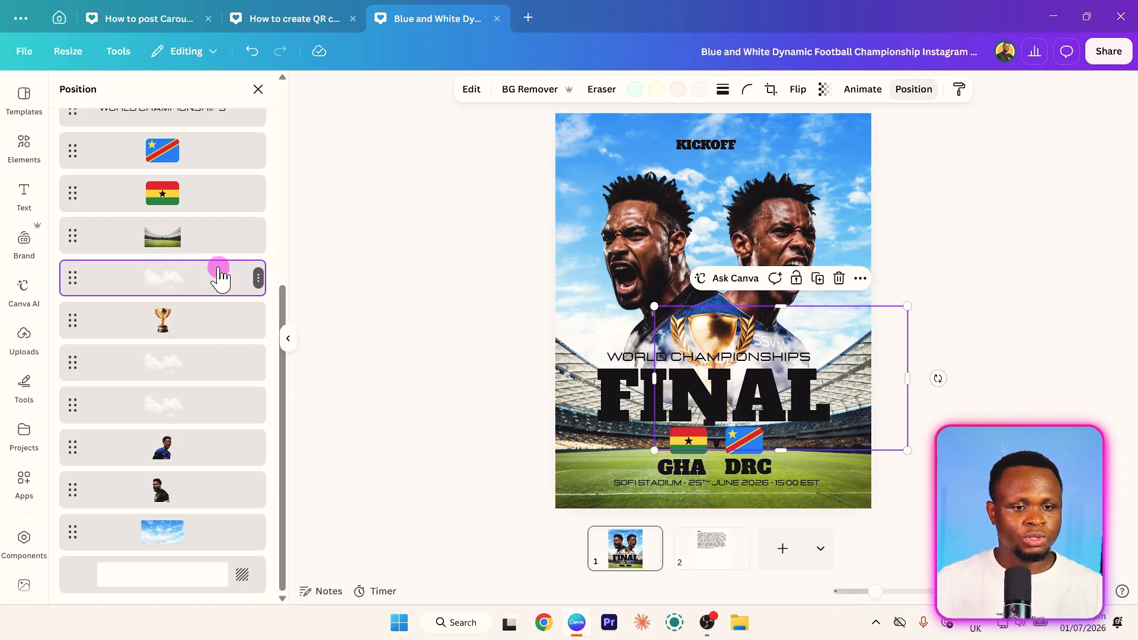
{"action": "left_click", "coordinate": [321, 344]}
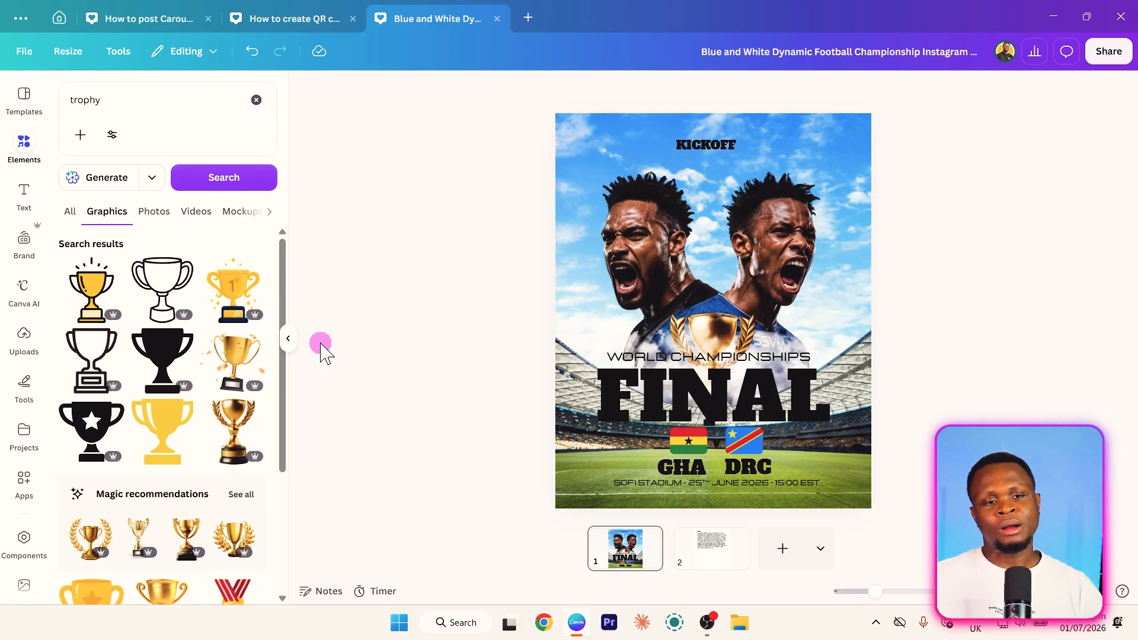